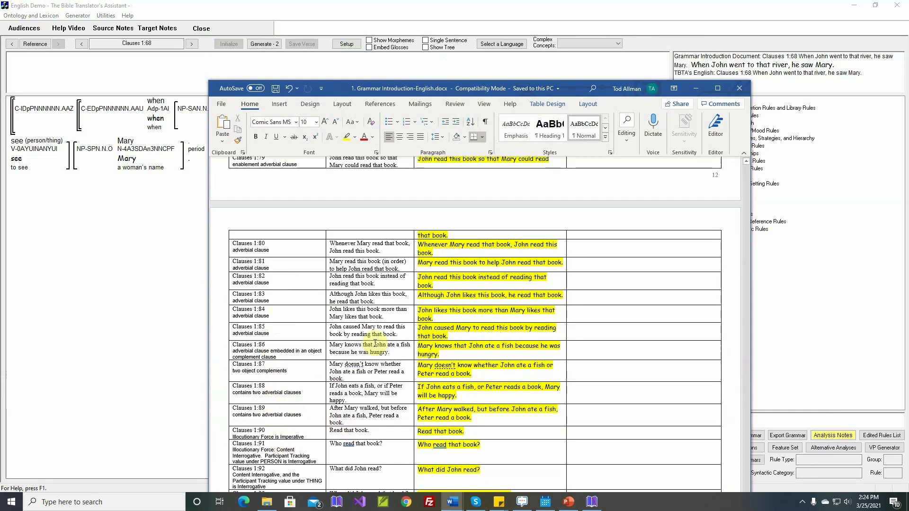
- Switch to the Word document "3. All Types of Phrases and Clauses-English.docx" and review the preposed, postposed and PRO markings in the Adverbial Clauses table
{"action": "mouse_move", "coordinate": [451, 505]}
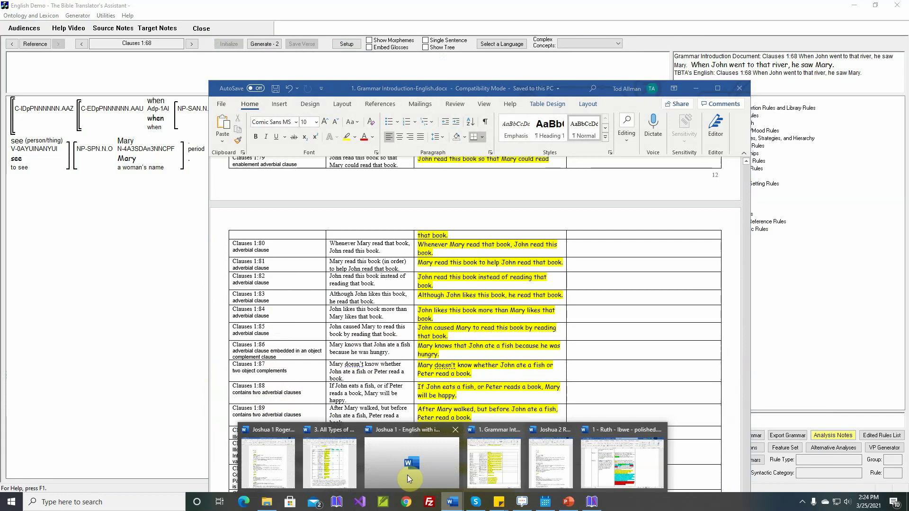
{"action": "left_click", "coordinate": [325, 468]}
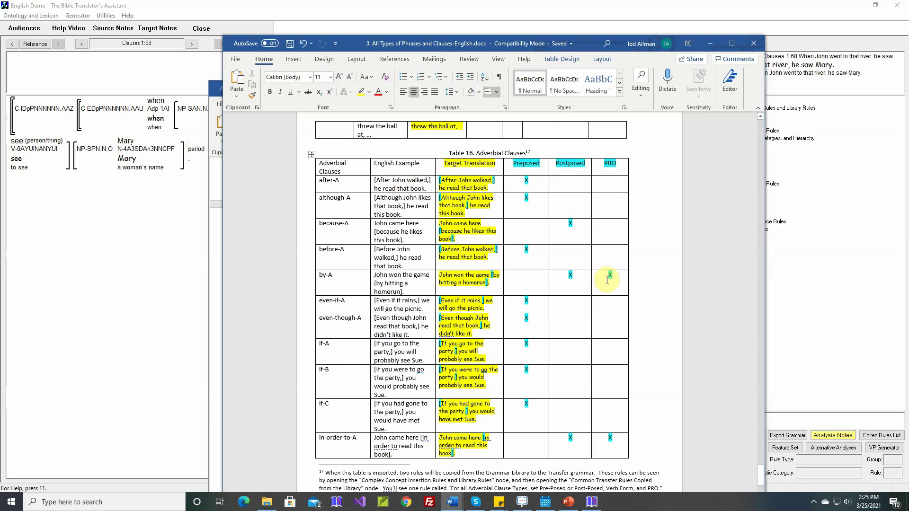
{"action": "left_click", "coordinate": [566, 288]}
{"action": "scroll", "coordinate": [567, 288], "scroll_direction": "down", "scroll_amount": 10}
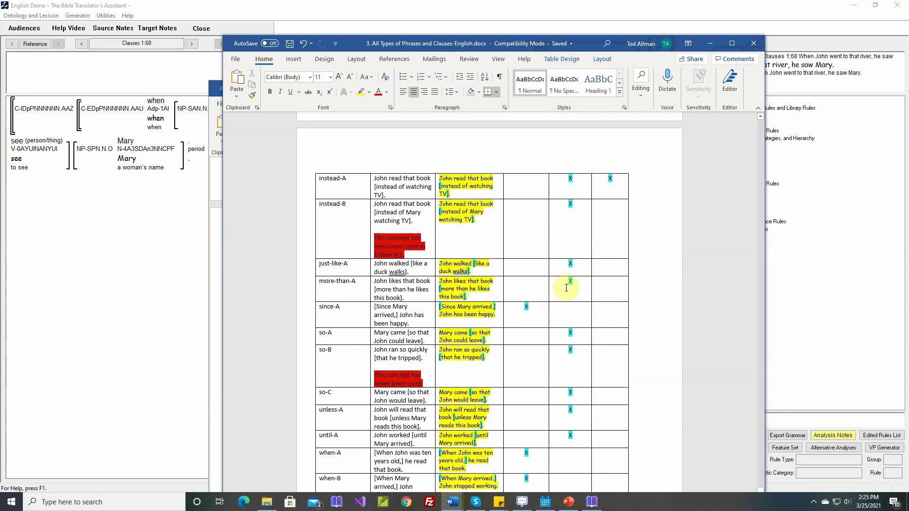
{"action": "scroll", "coordinate": [567, 287], "scroll_direction": "up", "scroll_amount": 4}
{"action": "scroll", "coordinate": [567, 288], "scroll_direction": "up", "scroll_amount": 6}
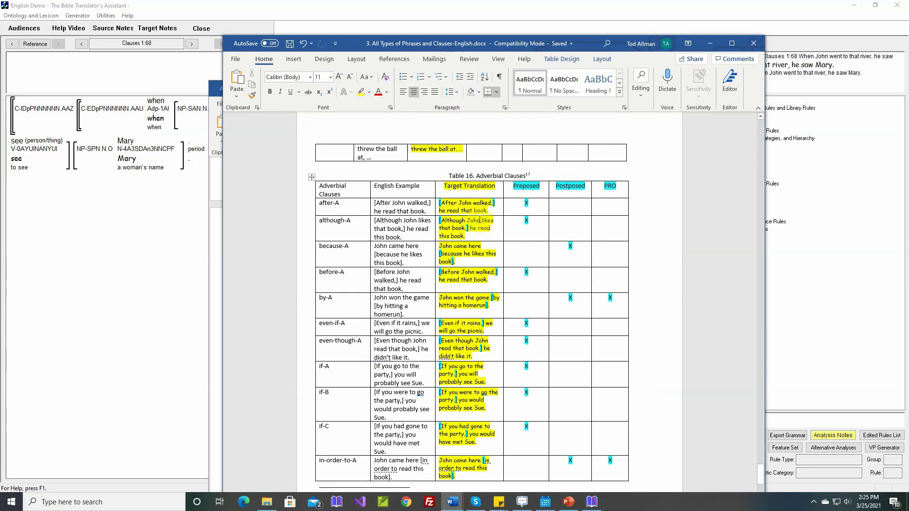
- Switch to The Bible Translator's Assistant and import only the Adverbial Clauses table from "3. All Types of Phrases and Clauses-English.docx" into English Demo
{"action": "left_click", "coordinate": [144, 253]}
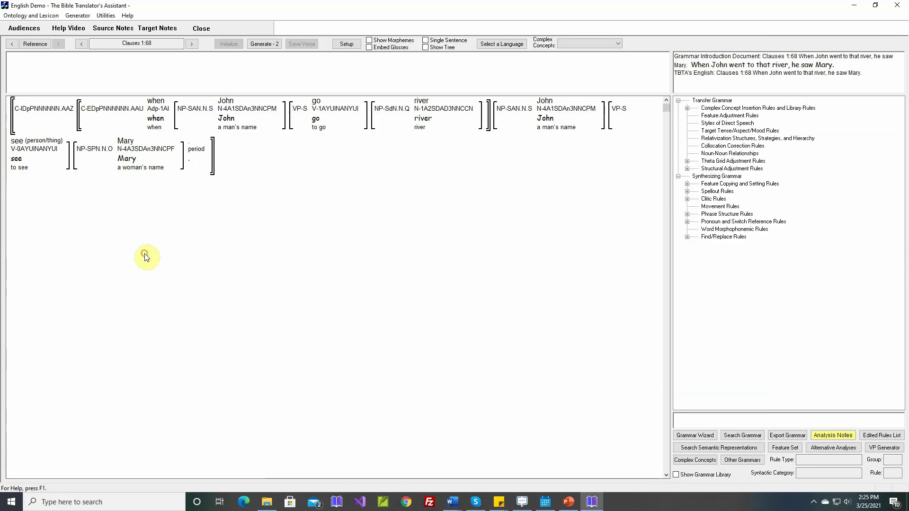
{"action": "left_click", "coordinate": [101, 17]}
{"action": "left_click", "coordinate": [123, 27]}
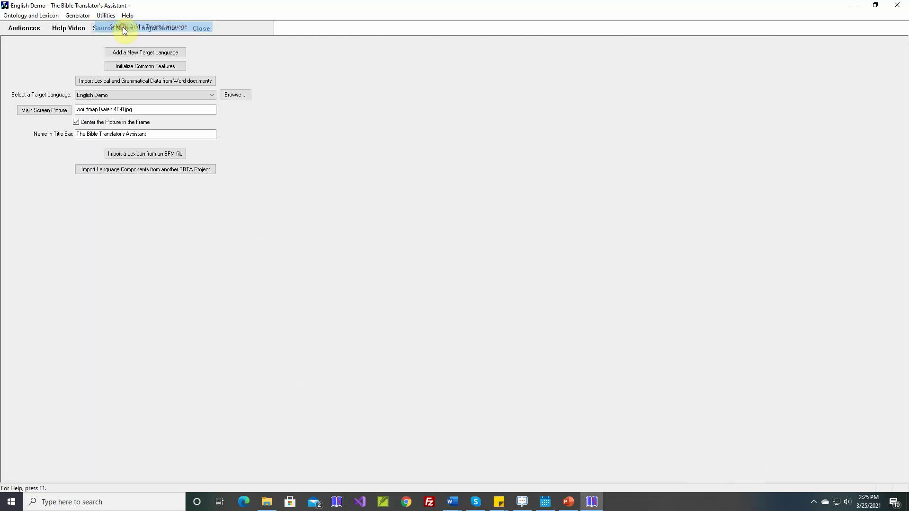
{"action": "left_click", "coordinate": [143, 81]}
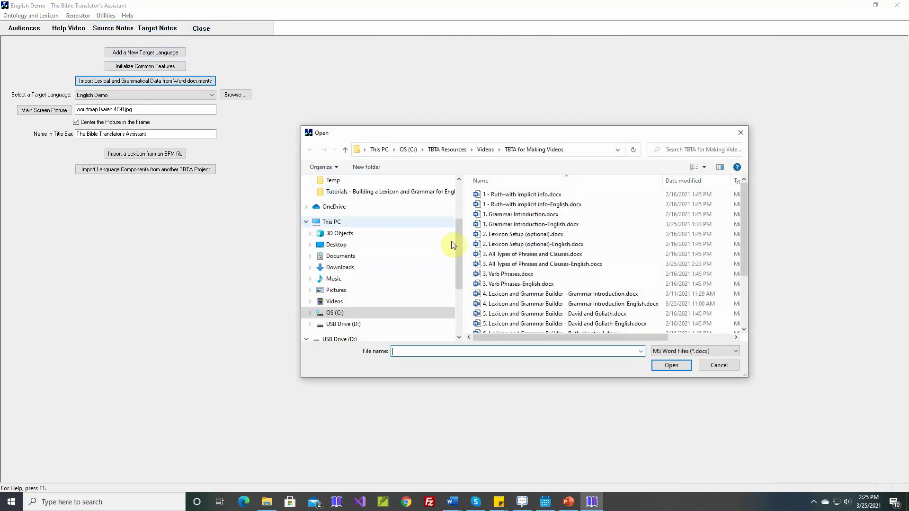
{"action": "double_click", "coordinate": [522, 263]}
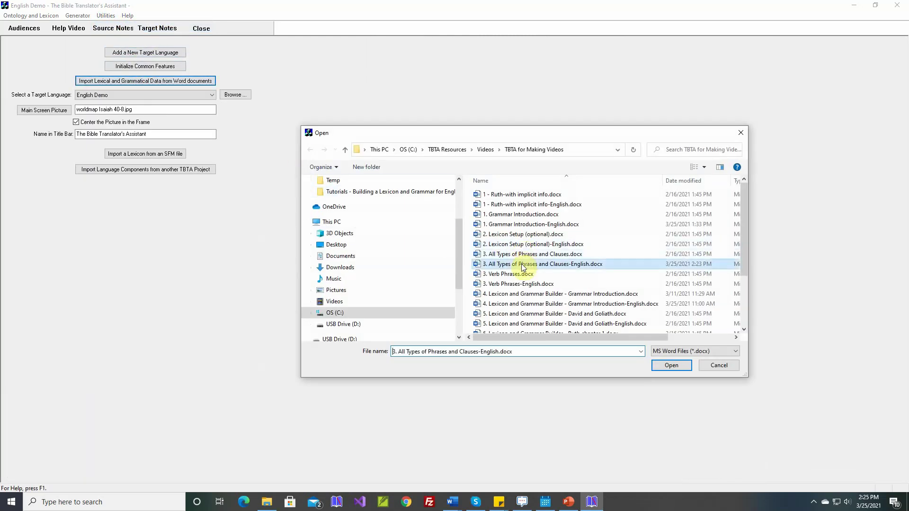
{"action": "scroll", "coordinate": [462, 303], "scroll_direction": "down", "scroll_amount": 2}
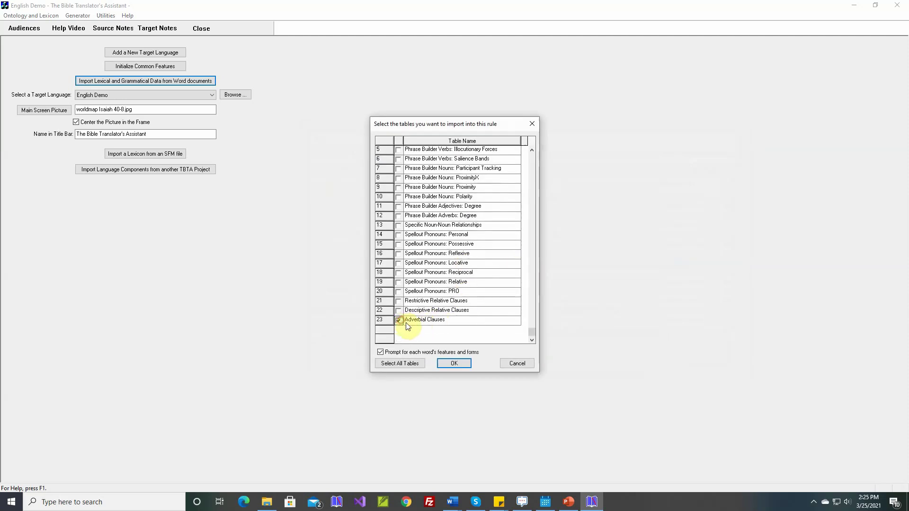
{"action": "left_click", "coordinate": [453, 364]}
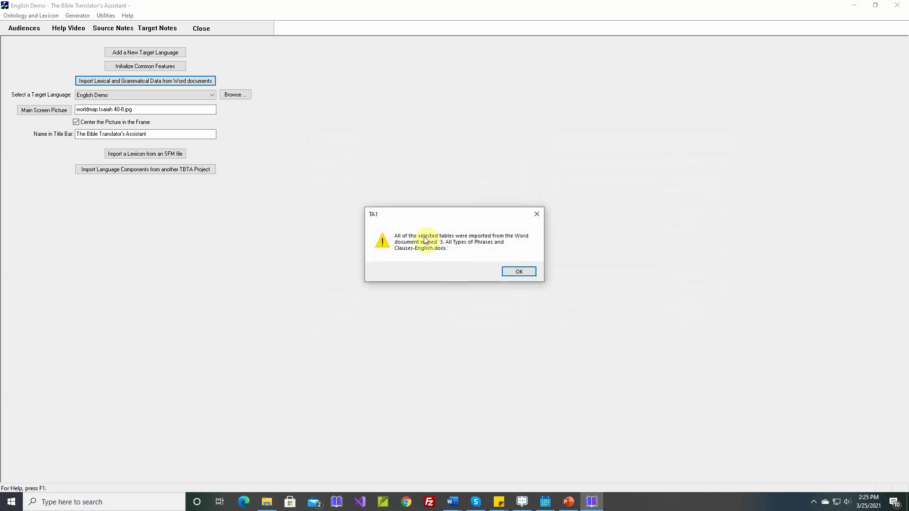
{"action": "left_click", "coordinate": [518, 272]}
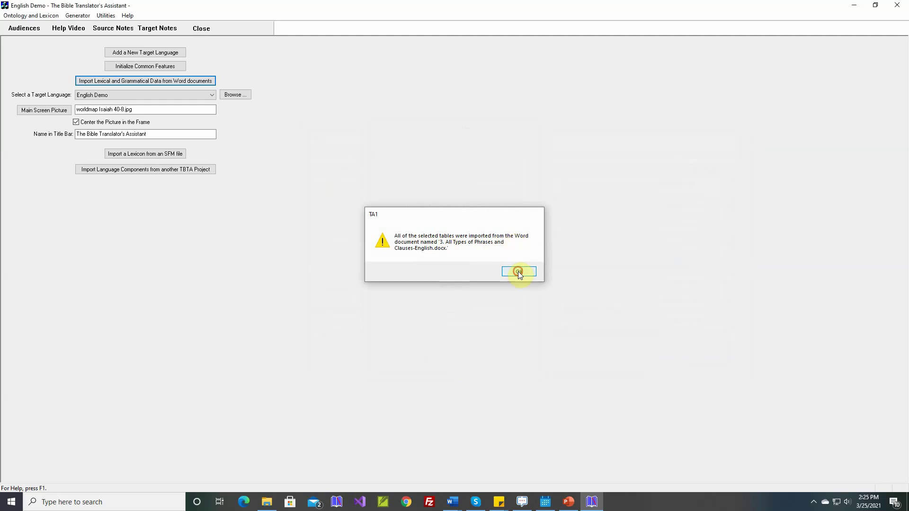
- Open Lexicon and Grammar Development, and consult the PowerPoint slide describing what importing adverbial clauses does to the grammar
{"action": "left_click", "coordinate": [80, 15]}
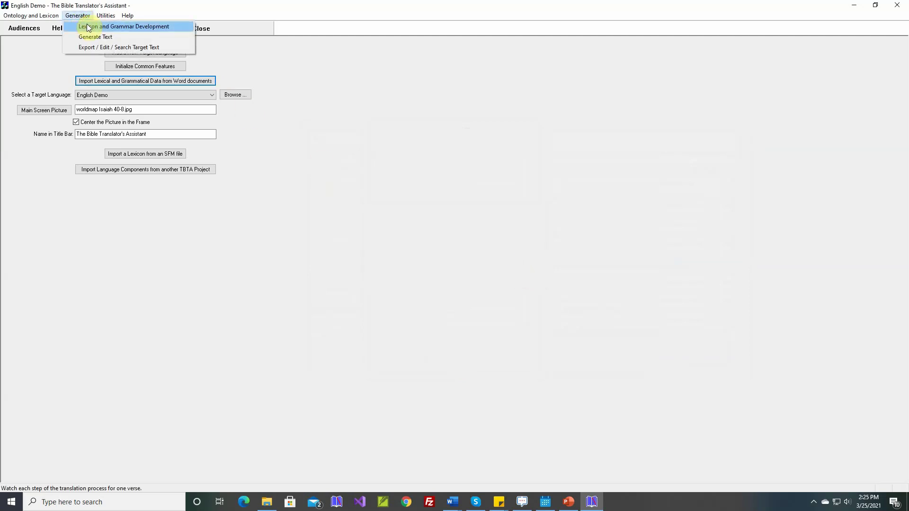
{"action": "left_click", "coordinate": [87, 24]}
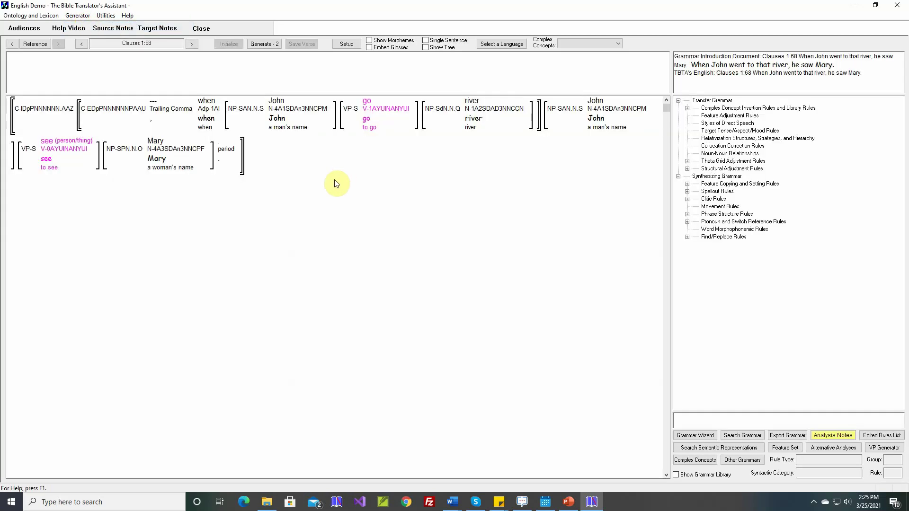
{"action": "left_click", "coordinate": [568, 503]}
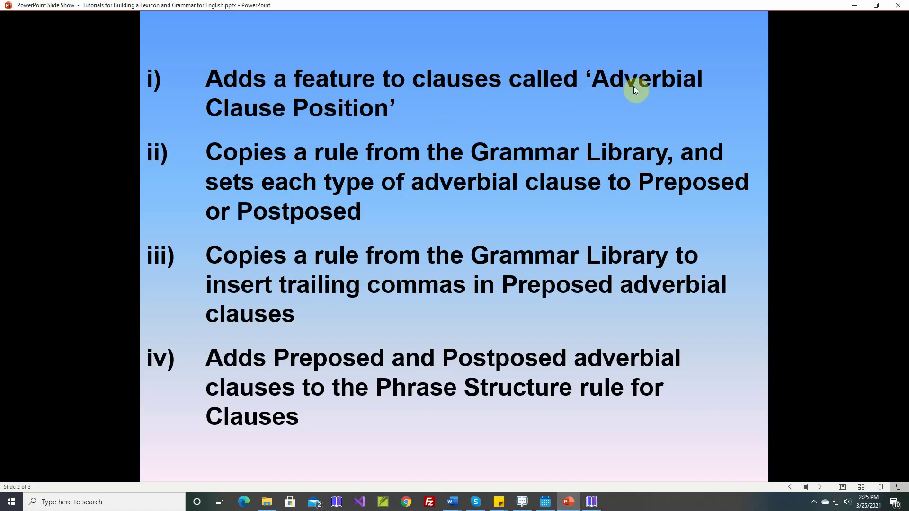
{"action": "left_click", "coordinate": [591, 502]}
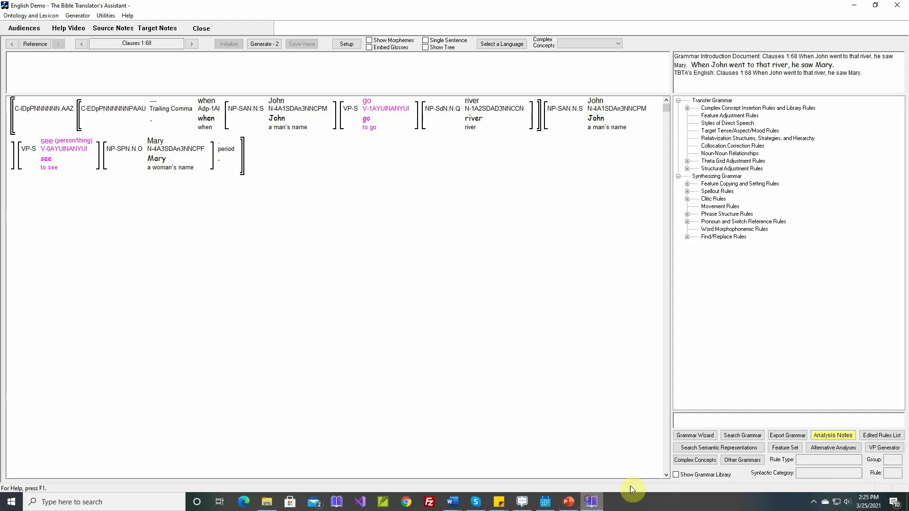
- Examine the values of the Adverbial Clause Position feature in the Clauses feature set against the PowerPoint slide
{"action": "left_click", "coordinate": [785, 449]}
{"action": "left_click", "coordinate": [469, 143]}
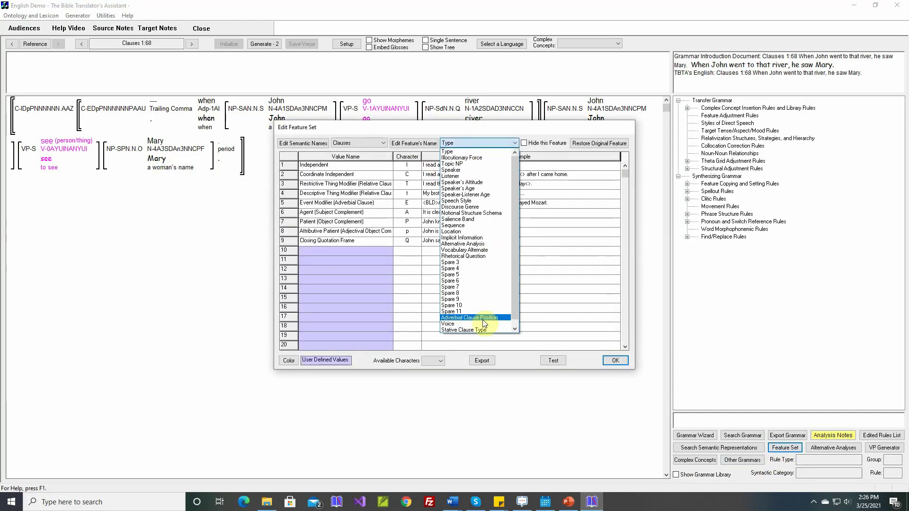
{"action": "left_click", "coordinate": [514, 327]}
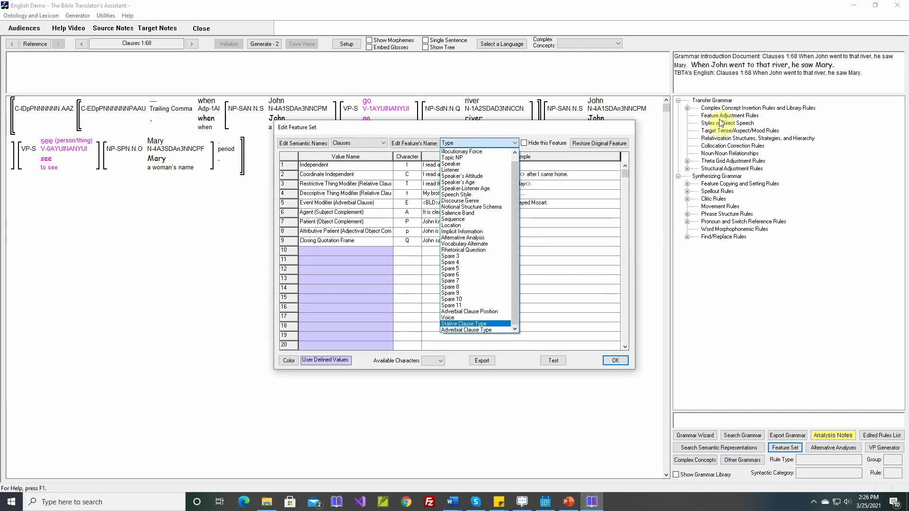
{"action": "left_click", "coordinate": [462, 313]}
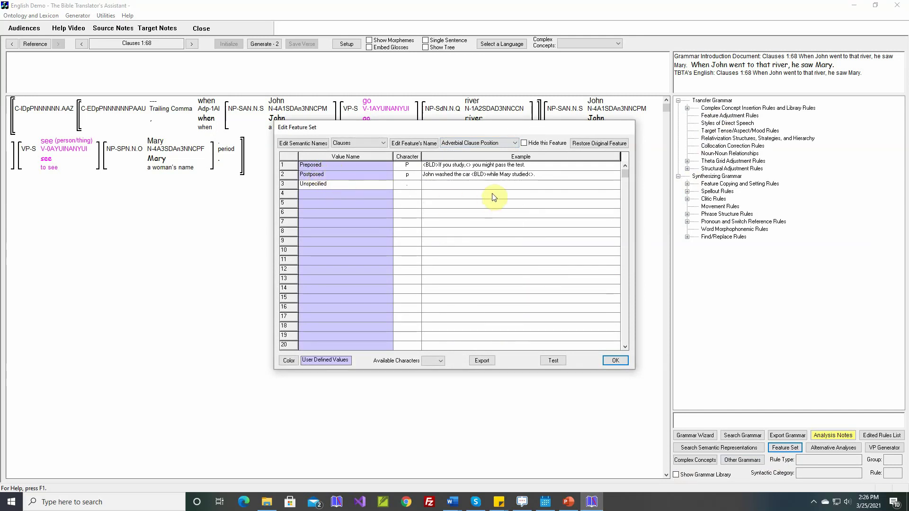
{"action": "left_click", "coordinate": [568, 501]}
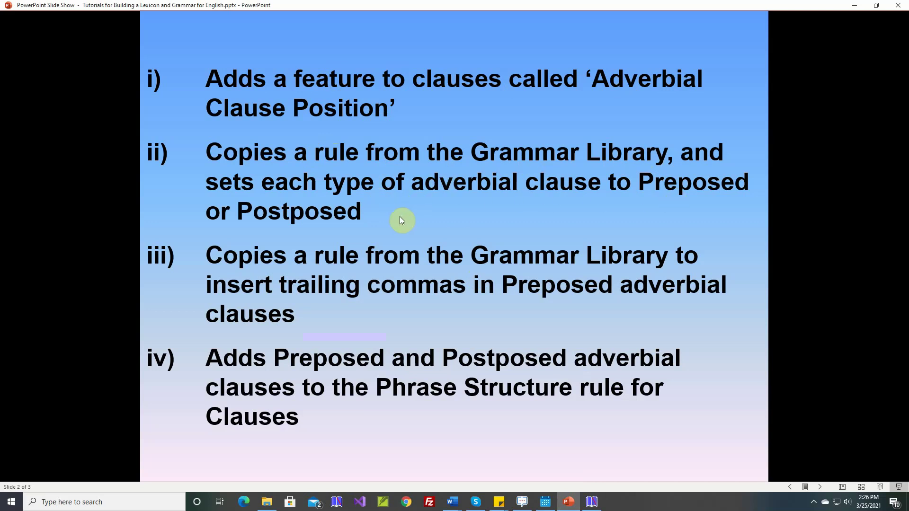
{"action": "left_click", "coordinate": [591, 502]}
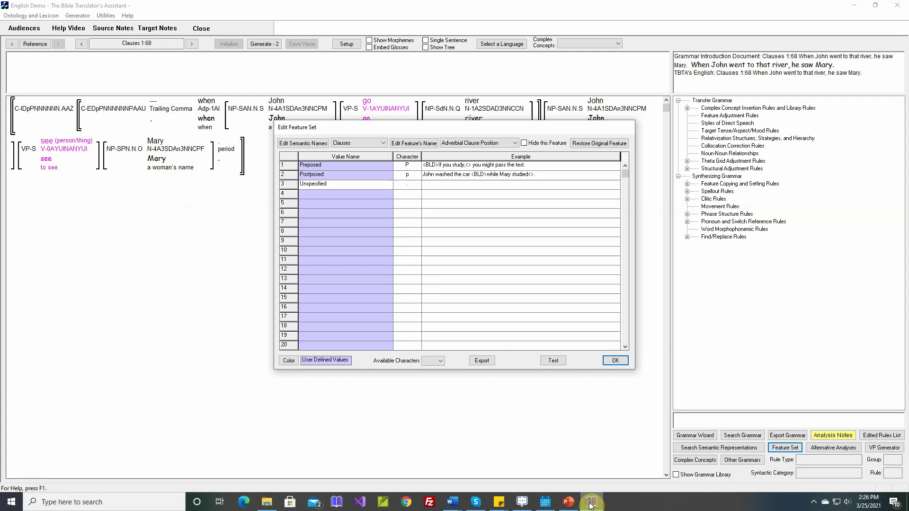
{"action": "left_click", "coordinate": [615, 361]}
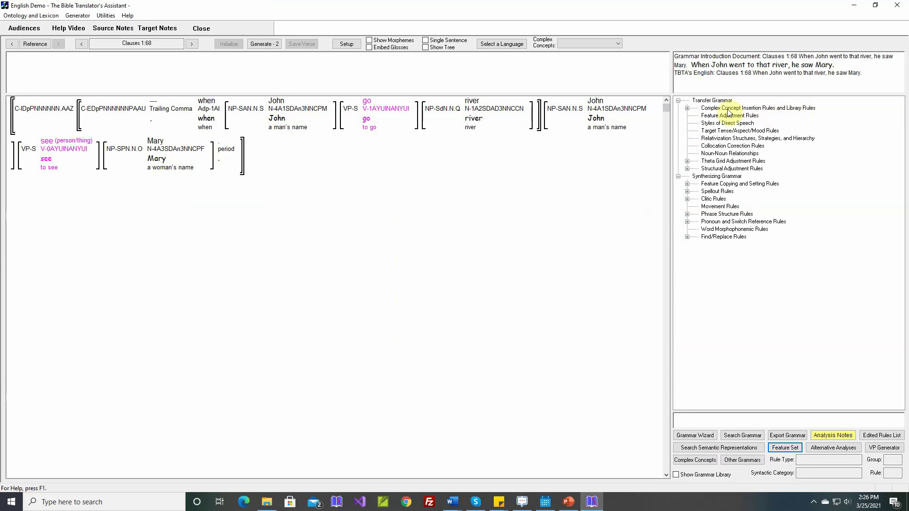
- Open the common transfer rule copied from the library that sets adverbial clause types to Preposed or Postposed, and inspect its "after" structure
{"action": "left_click", "coordinate": [687, 108]}
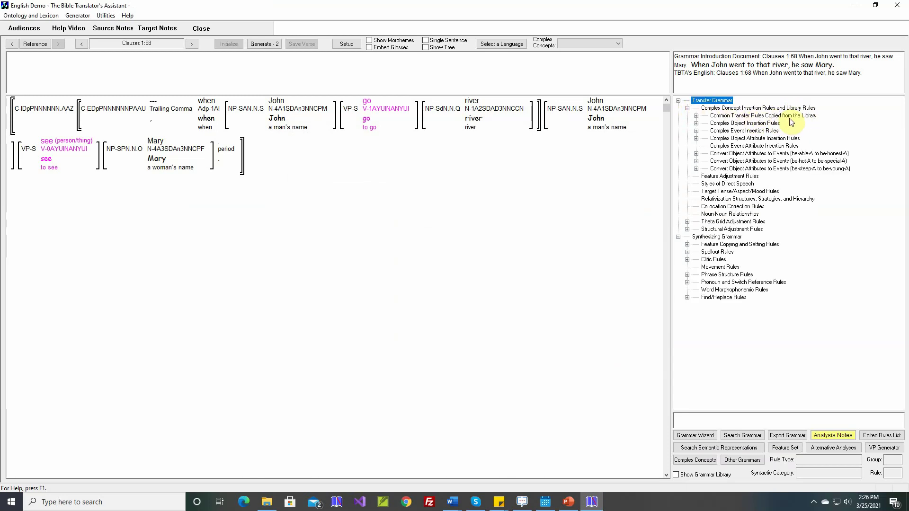
{"action": "left_click", "coordinate": [696, 116]}
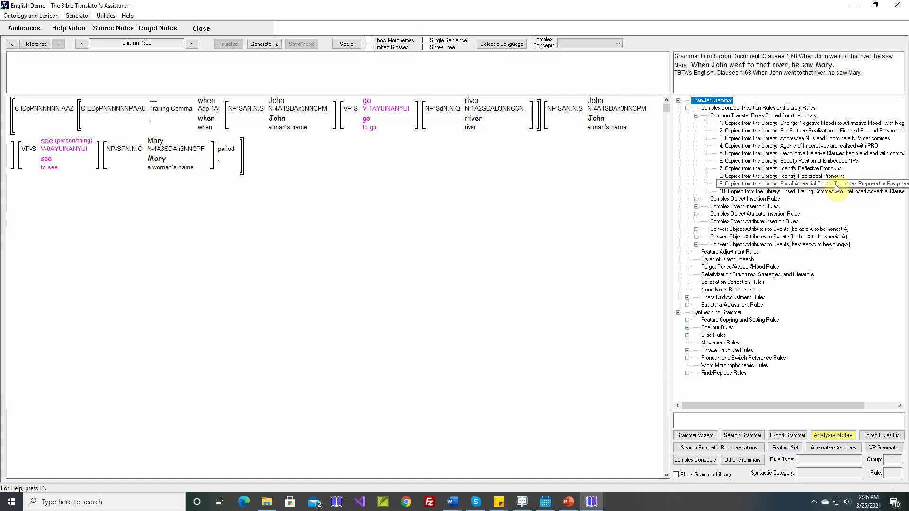
{"action": "double_click", "coordinate": [785, 185]}
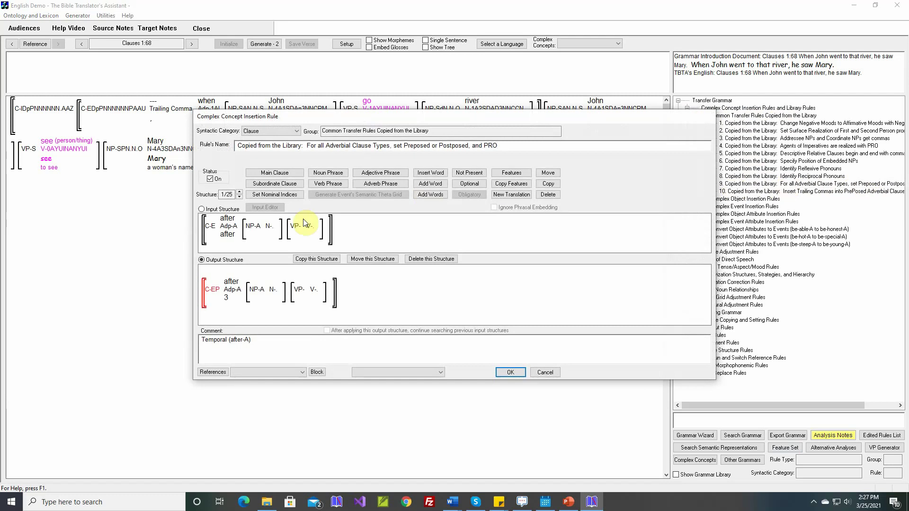
{"action": "mouse_move", "coordinate": [215, 232]}
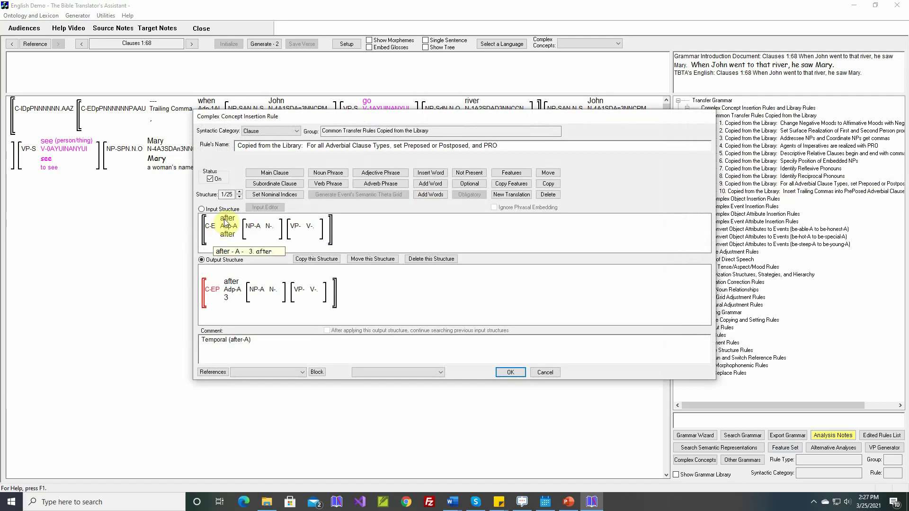
{"action": "mouse_move", "coordinate": [219, 294]}
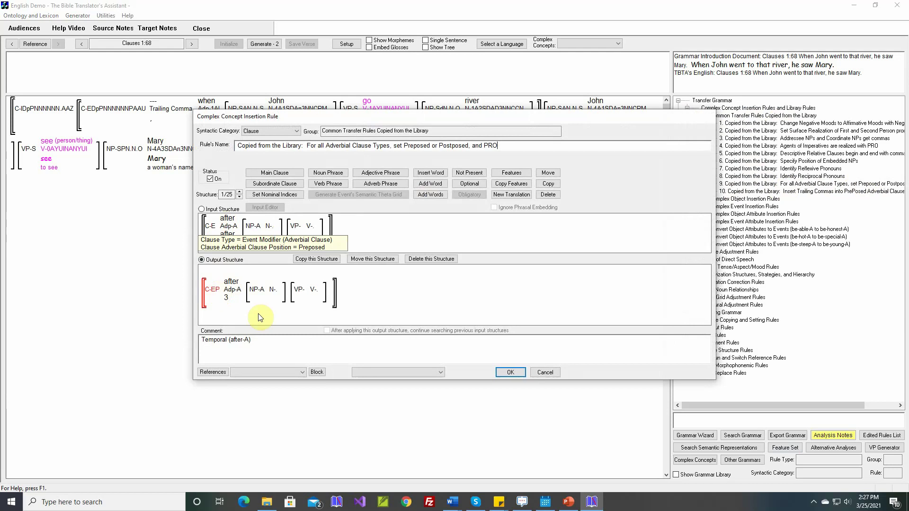
- Place the Word table of adverbial clauses beside the rule and compare the after-A and although-A rows with the rule's first two structures
{"action": "left_click", "coordinate": [453, 501]}
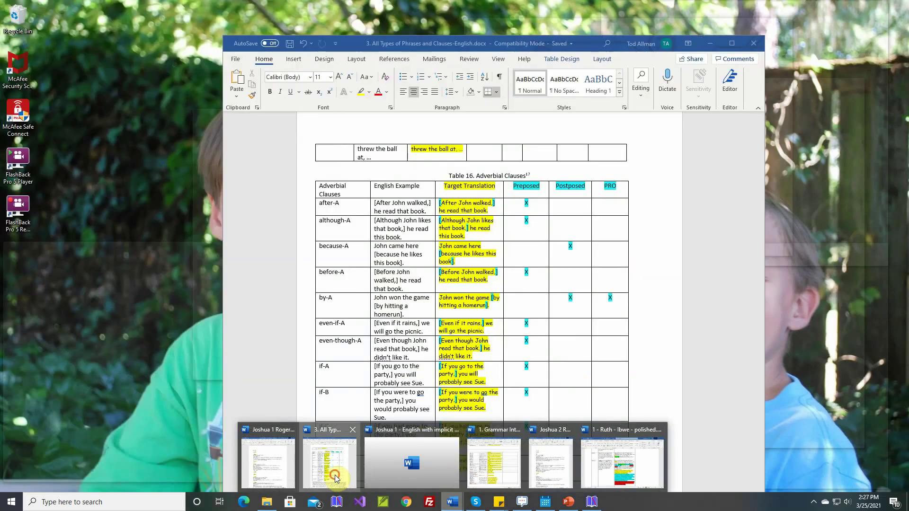
{"action": "left_click", "coordinate": [331, 467]}
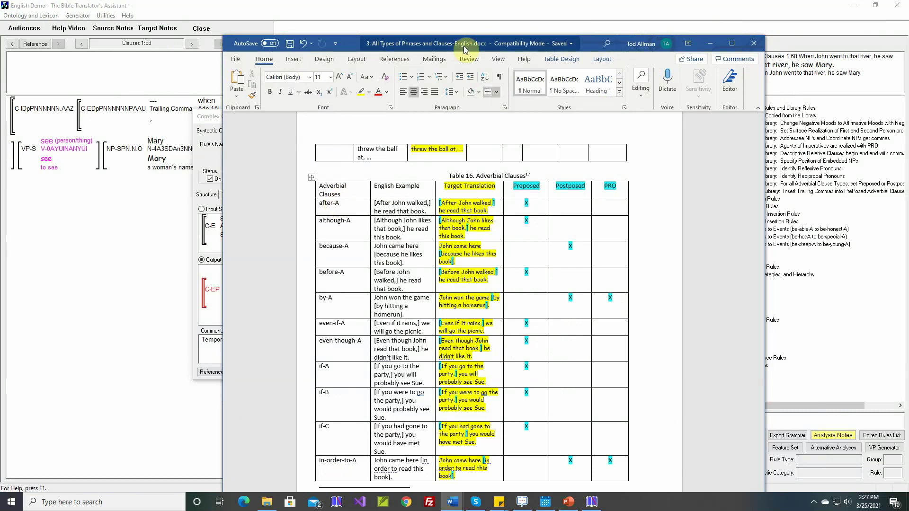
{"action": "left_click_drag", "start_coordinate": [461, 43], "coordinate": [558, 46]}
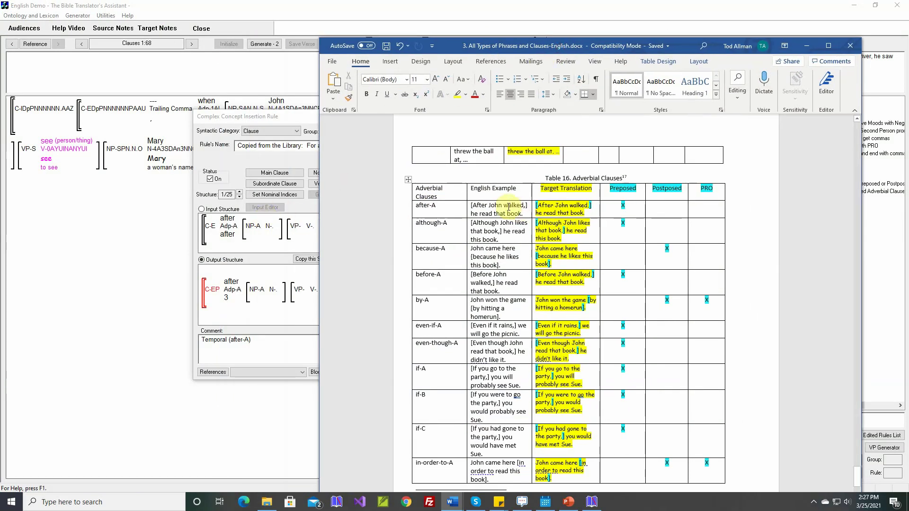
{"action": "left_click", "coordinate": [239, 192]}
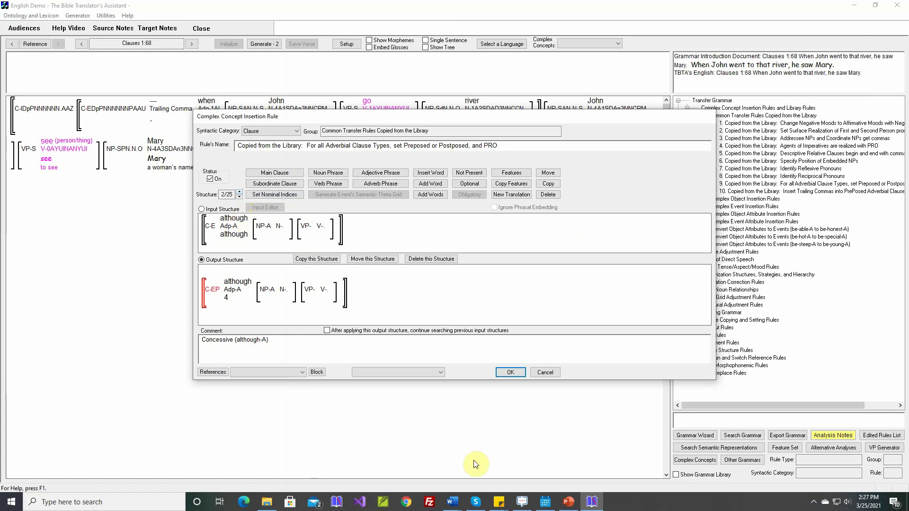
{"action": "mouse_move", "coordinate": [454, 500]}
{"action": "left_click", "coordinate": [345, 467]}
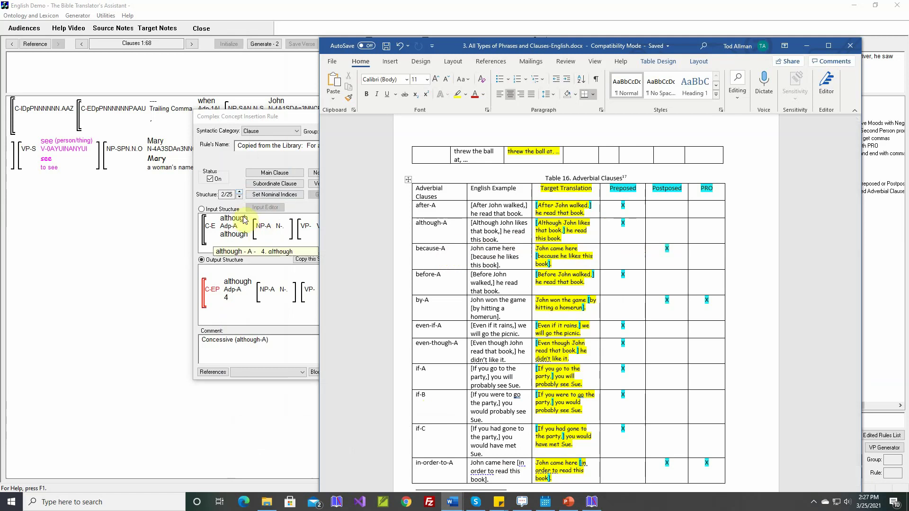
- Compare the rule's "because" and "by" structures with the because-A and by-A rows of the Word table
{"action": "left_click", "coordinate": [239, 192]}
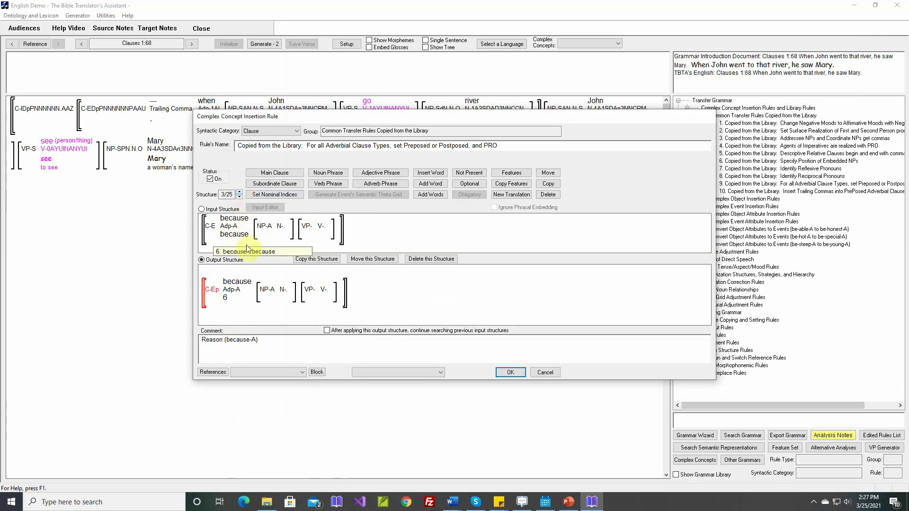
{"action": "left_click", "coordinate": [453, 503]}
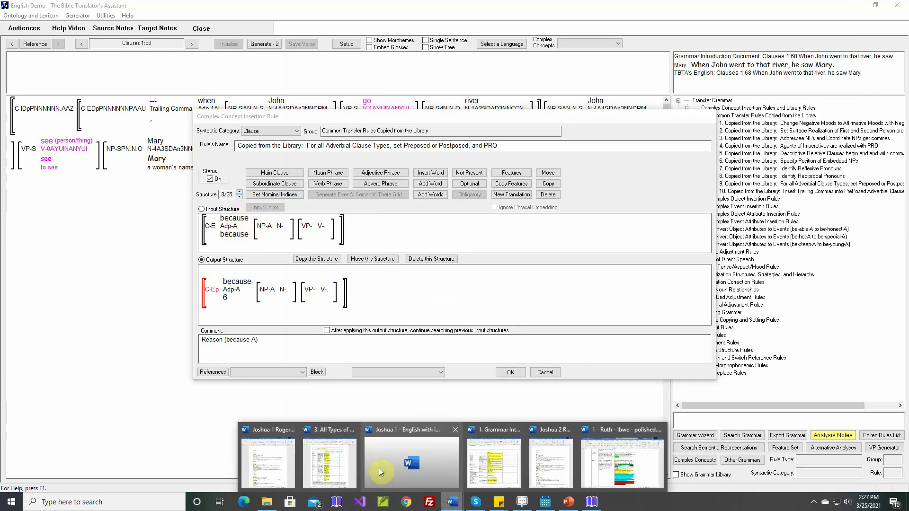
{"action": "left_click", "coordinate": [349, 460]}
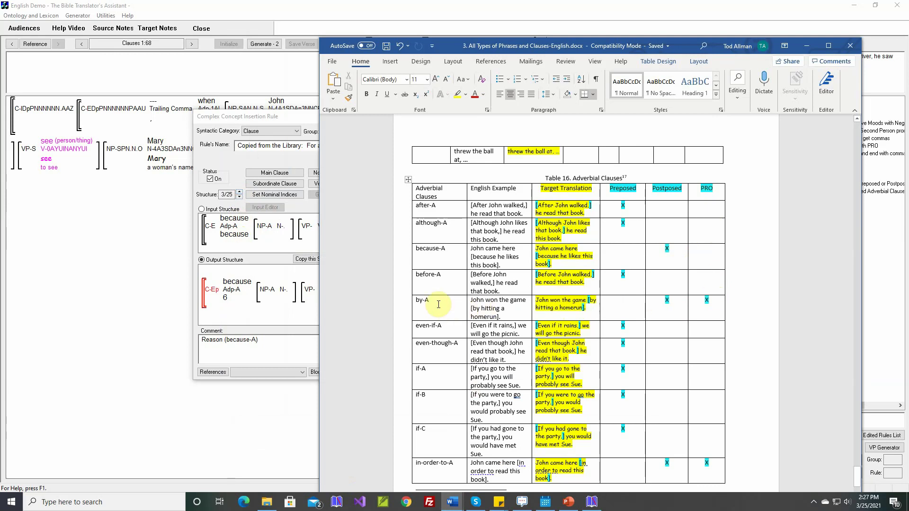
{"action": "left_click", "coordinate": [239, 193]}
{"action": "left_click", "coordinate": [239, 193]}
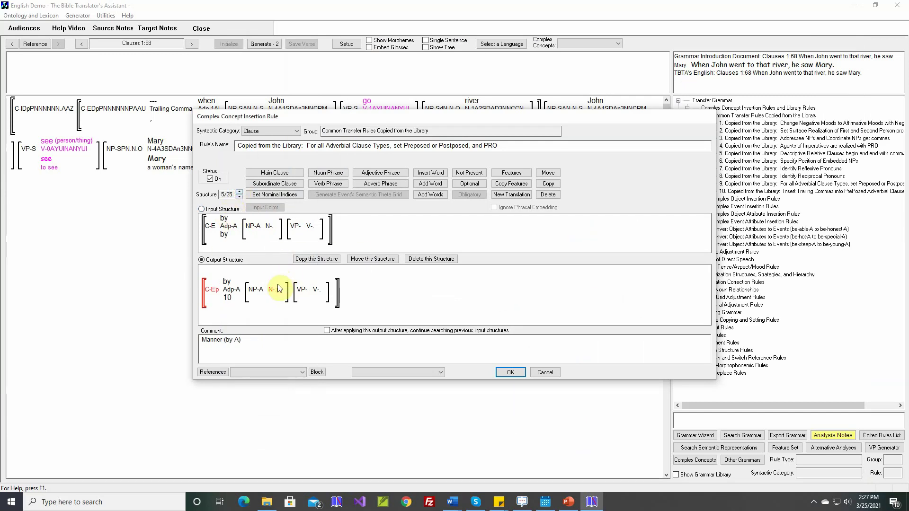
- Check the noun's surface realization in the "by" output structure, close the rule without saving and return to the PowerPoint slide
{"action": "mouse_move", "coordinate": [279, 293]}
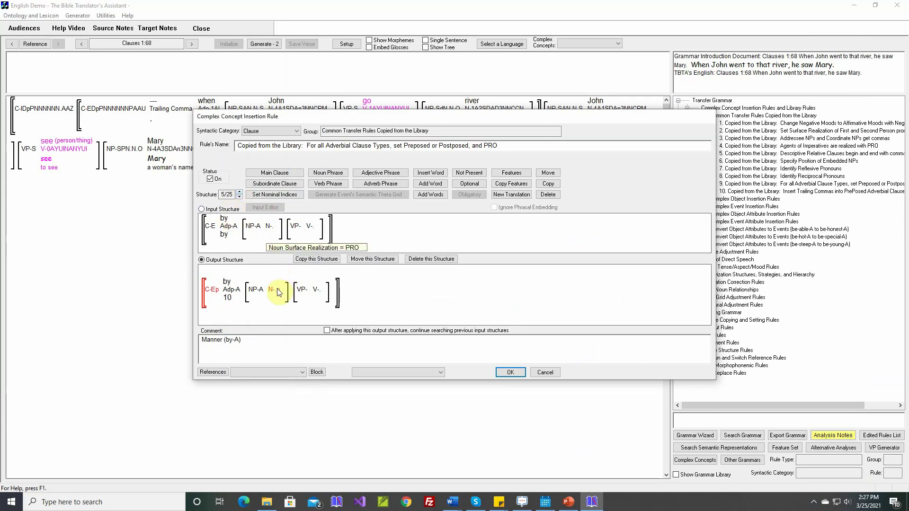
{"action": "left_click", "coordinate": [545, 372]}
{"action": "left_click", "coordinate": [569, 501]}
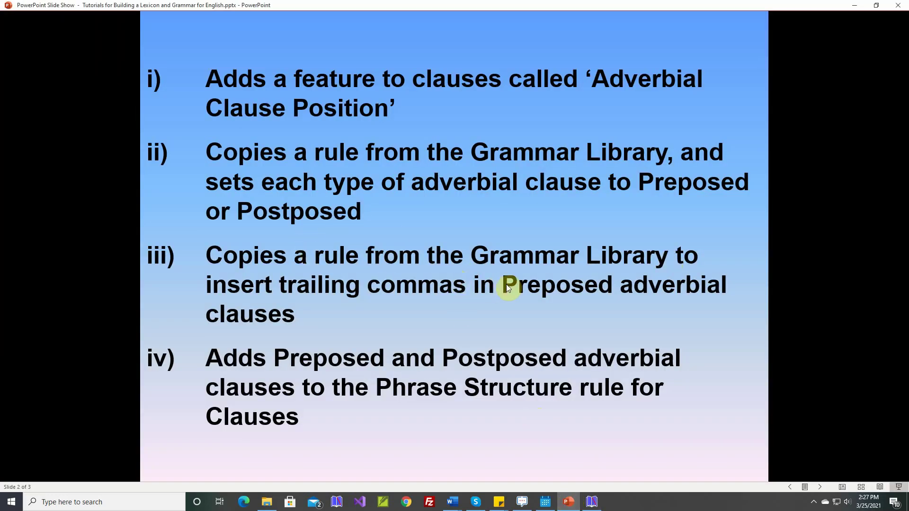
- Open the library rule that inserts trailing commas into preposed adverbial clauses, inspect its input structure and return to the slide
{"action": "left_click", "coordinate": [591, 502]}
{"action": "left_click", "coordinate": [761, 191]}
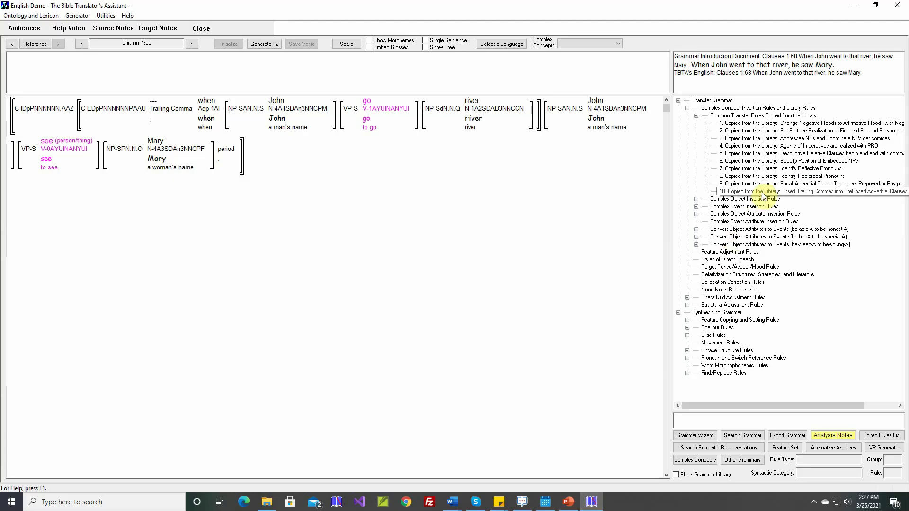
{"action": "double_click", "coordinate": [767, 193]}
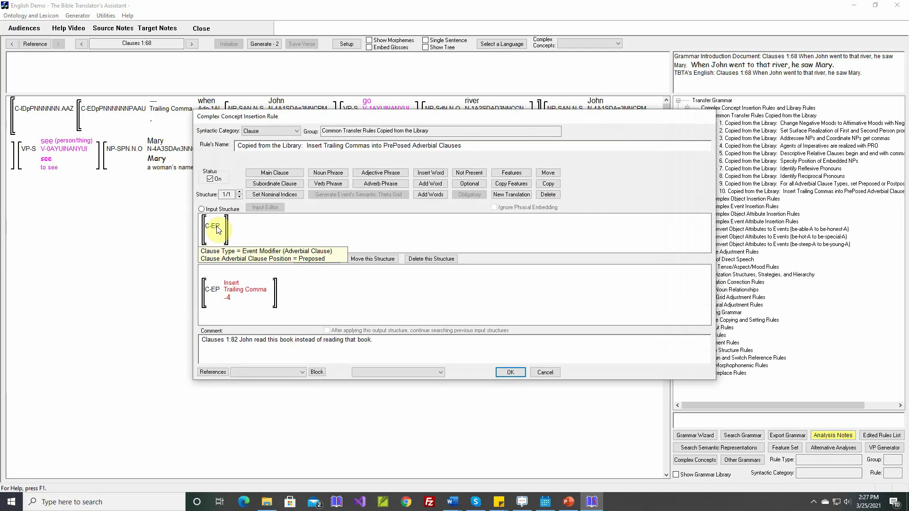
{"action": "left_click", "coordinate": [510, 372]}
{"action": "left_click", "coordinate": [568, 502]}
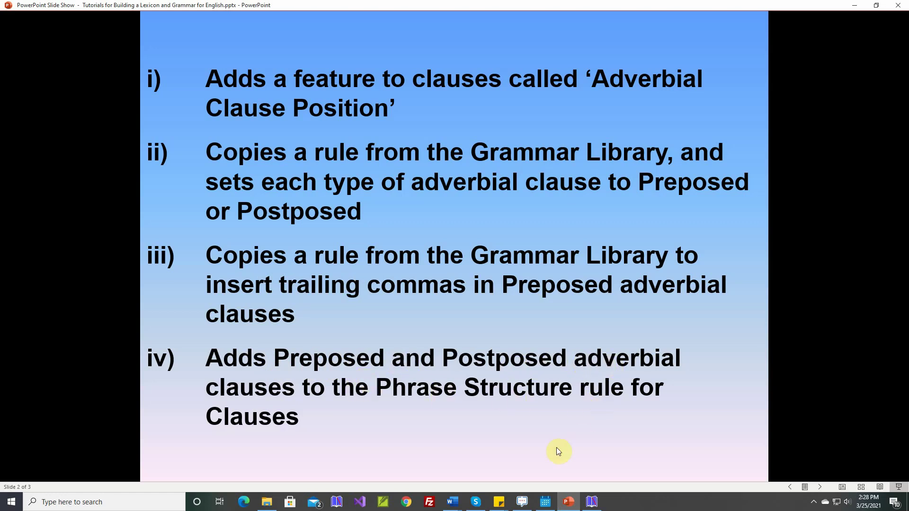
- Open the General Purpose Clause Phrase Structure Rule from the generic clause rules of the synthesizing grammar
{"action": "left_click", "coordinate": [592, 502]}
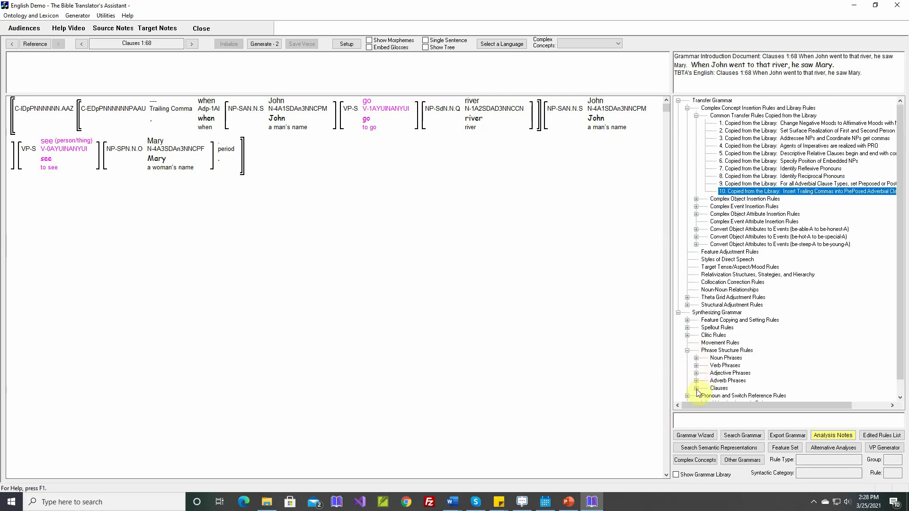
{"action": "left_click", "coordinate": [697, 388]}
{"action": "left_click", "coordinate": [705, 396]}
{"action": "left_click", "coordinate": [736, 397]}
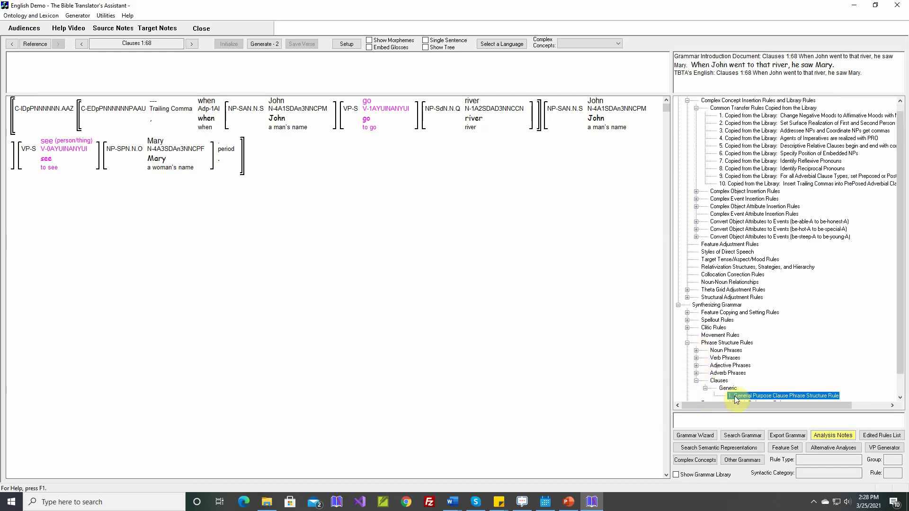
{"action": "double_click", "coordinate": [735, 397]}
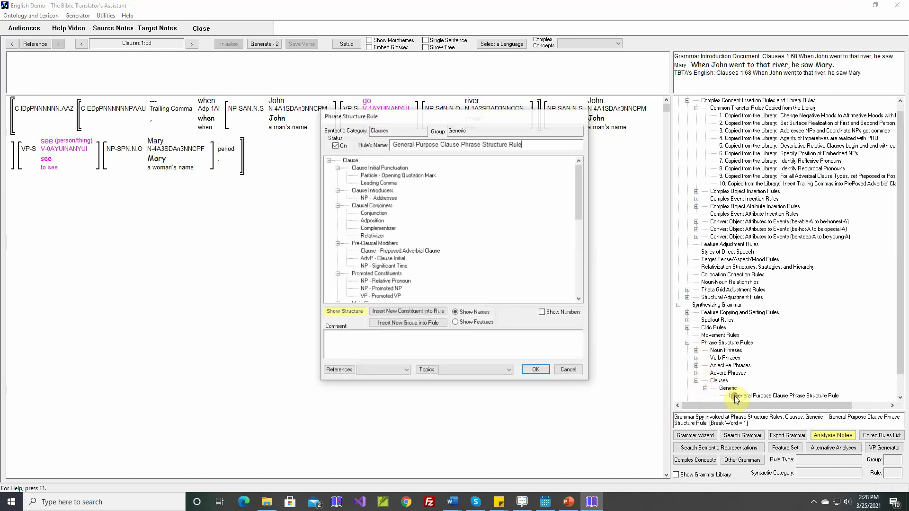
- Try placing the Preposed Adverbial Clause after NP - Significant Time, review the post-clausal modifiers, and close the rule without saving
{"action": "left_click", "coordinate": [399, 252]}
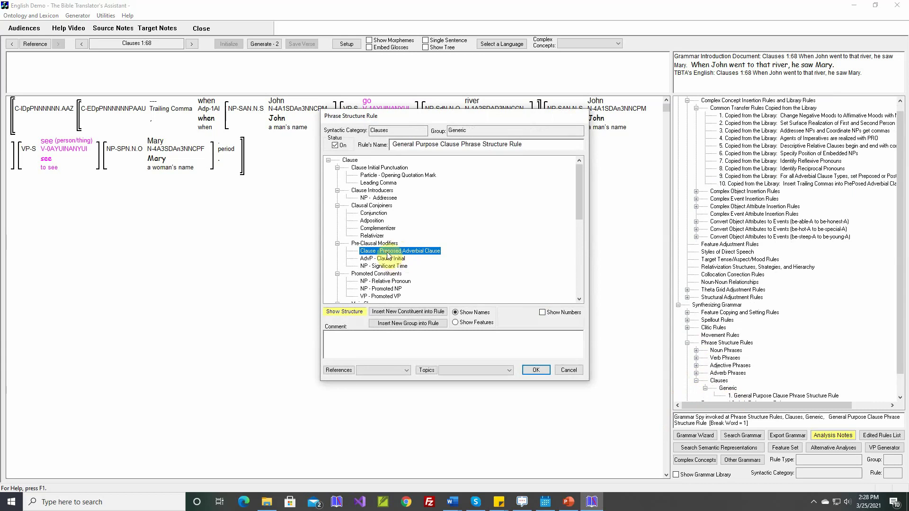
{"action": "left_click_drag", "start_coordinate": [387, 253], "coordinate": [389, 273]}
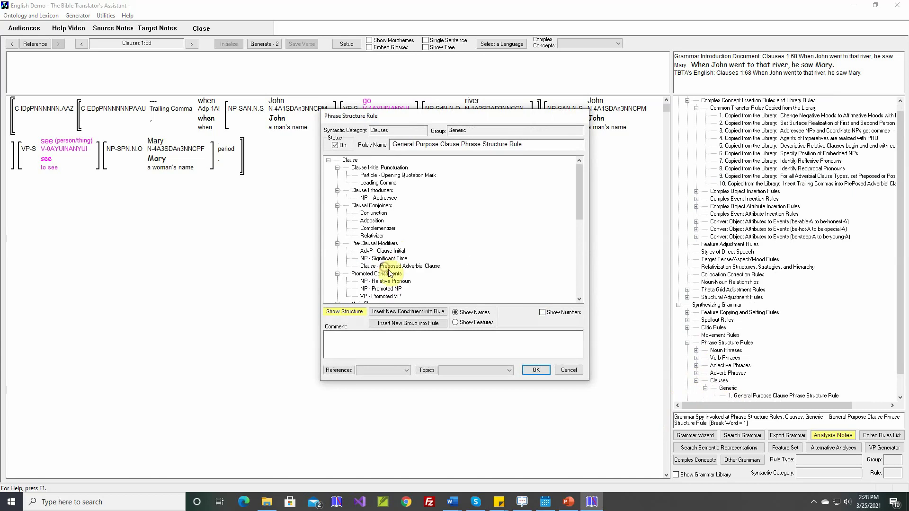
{"action": "left_click", "coordinate": [388, 260]}
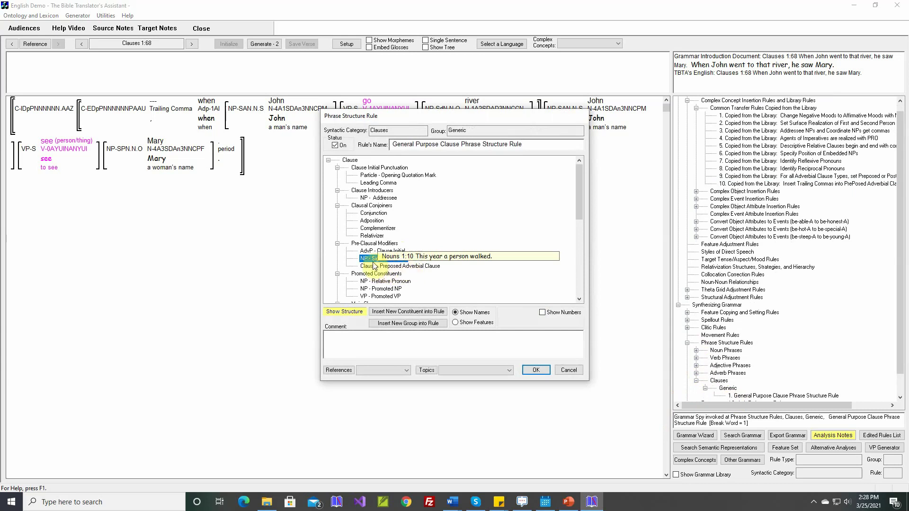
{"action": "scroll", "coordinate": [401, 275], "scroll_direction": "down", "scroll_amount": 10}
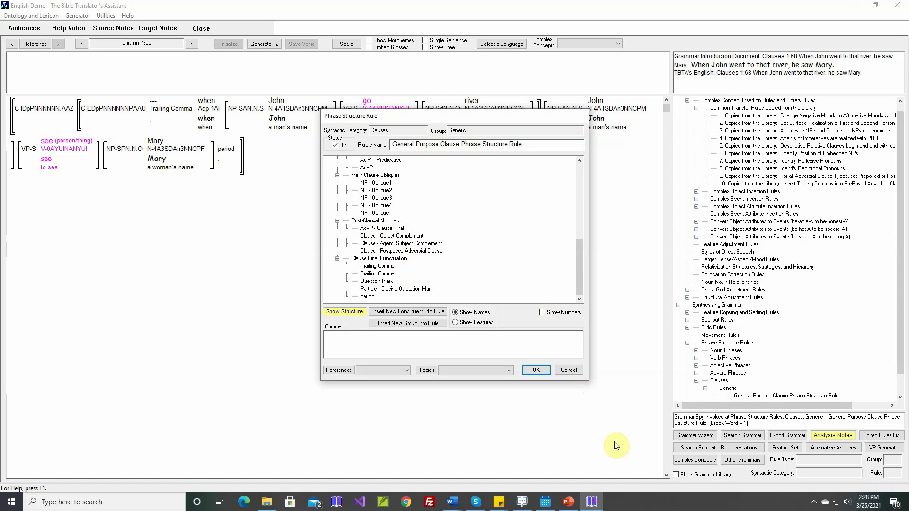
{"action": "left_click", "coordinate": [575, 374]}
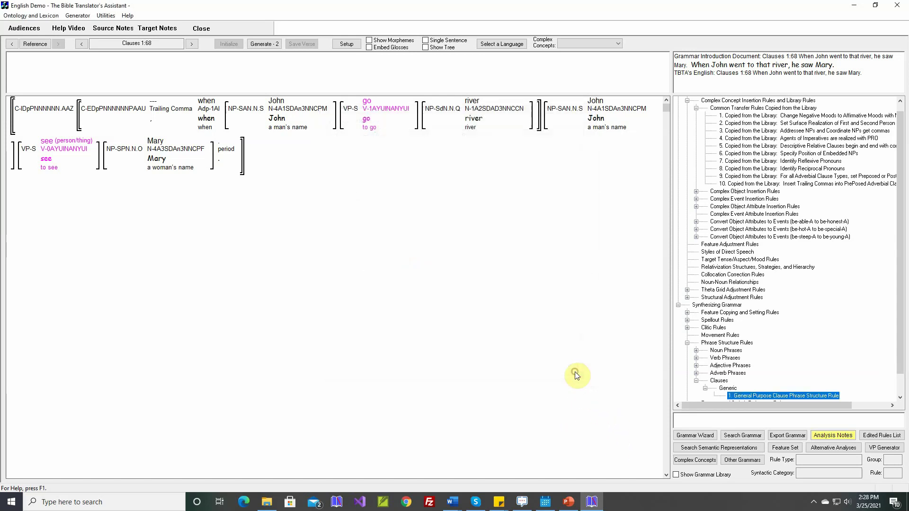
- Open the Generate Text view, turn off Problem Texts and set the start reference to Clauses 1:68
{"action": "left_click", "coordinate": [77, 15]}
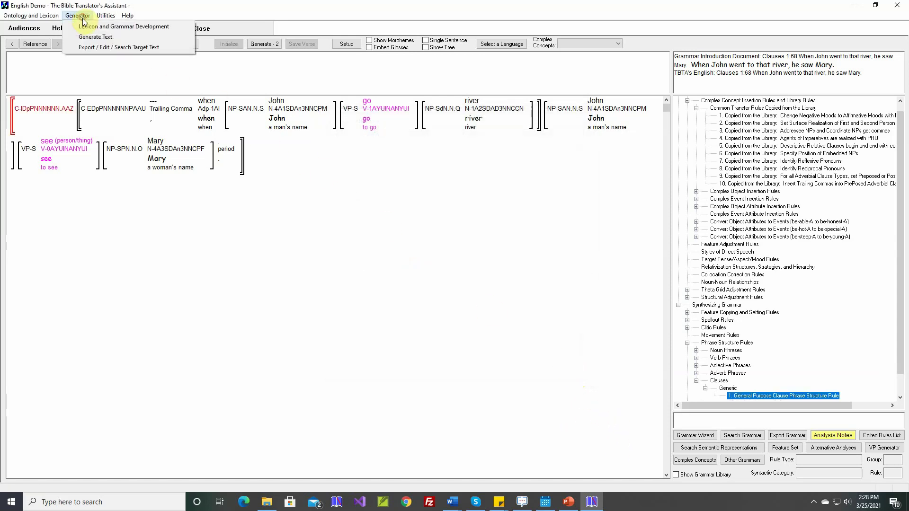
{"action": "left_click", "coordinate": [86, 39]}
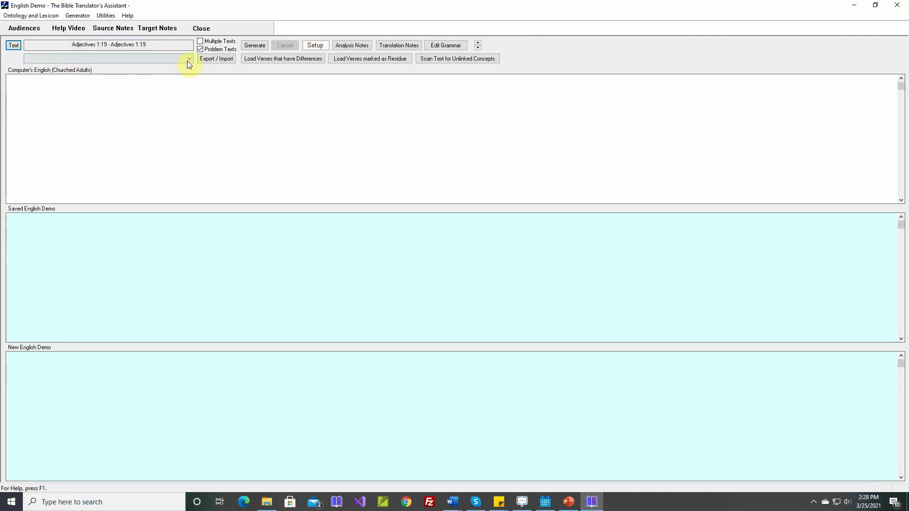
{"action": "left_click", "coordinate": [200, 49]}
{"action": "left_click", "coordinate": [14, 47]}
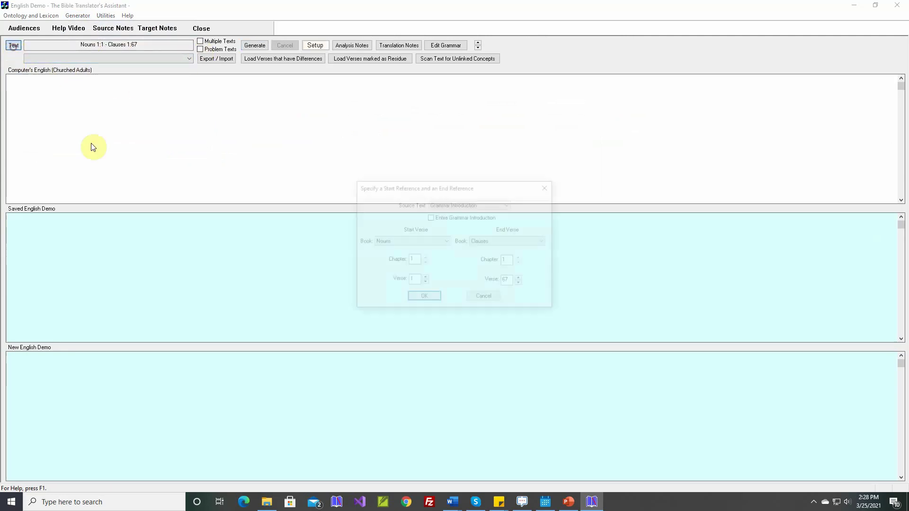
{"action": "left_click", "coordinate": [444, 241]}
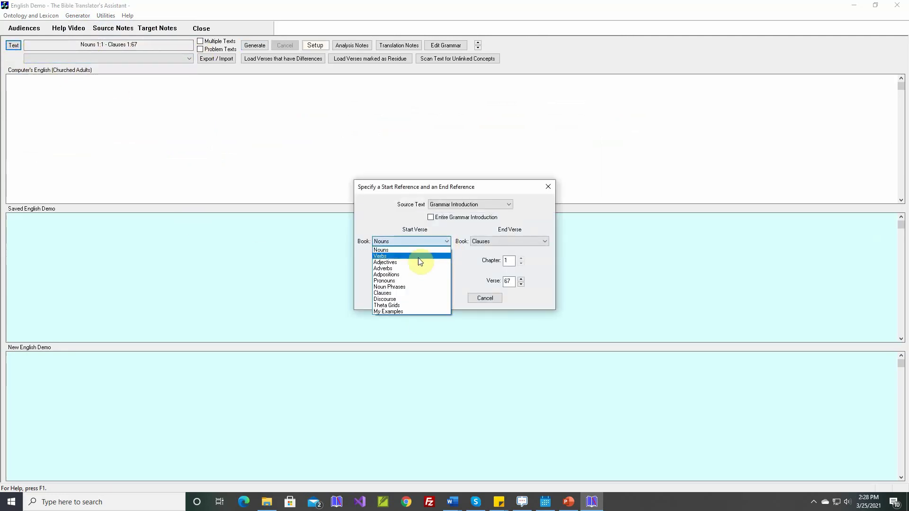
{"action": "left_click", "coordinate": [404, 293]}
{"action": "double_click", "coordinate": [411, 280]}
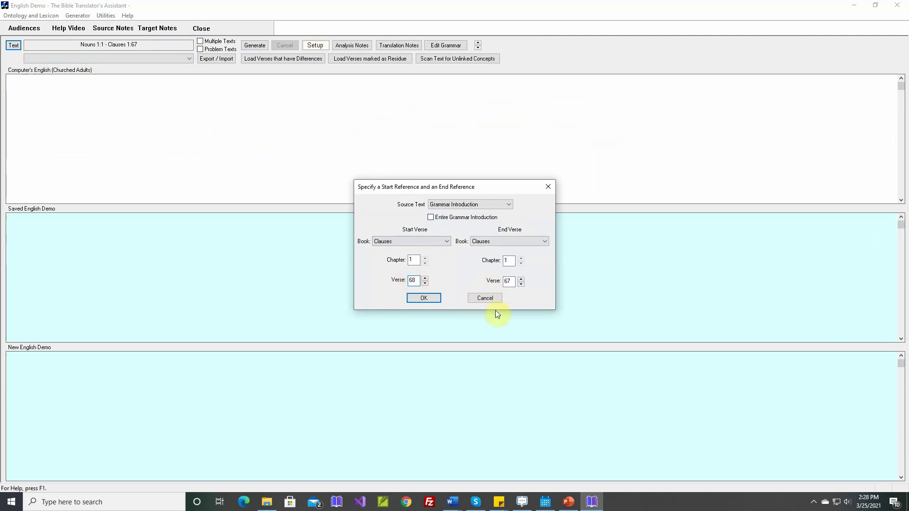
- Look up the last adverbial clause verse in the Grammar Introduction-English Word document and set the end reference to verse 89
{"action": "left_click", "coordinate": [452, 500]}
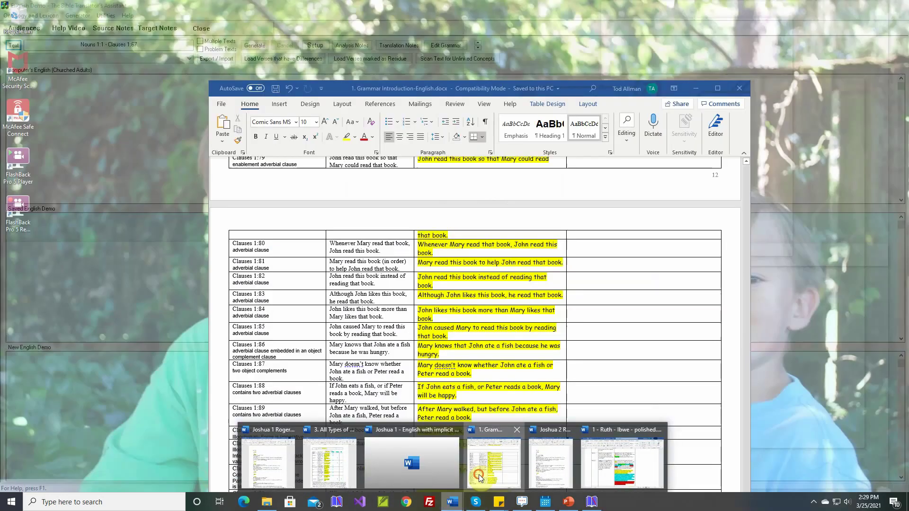
{"action": "left_click", "coordinate": [473, 469]}
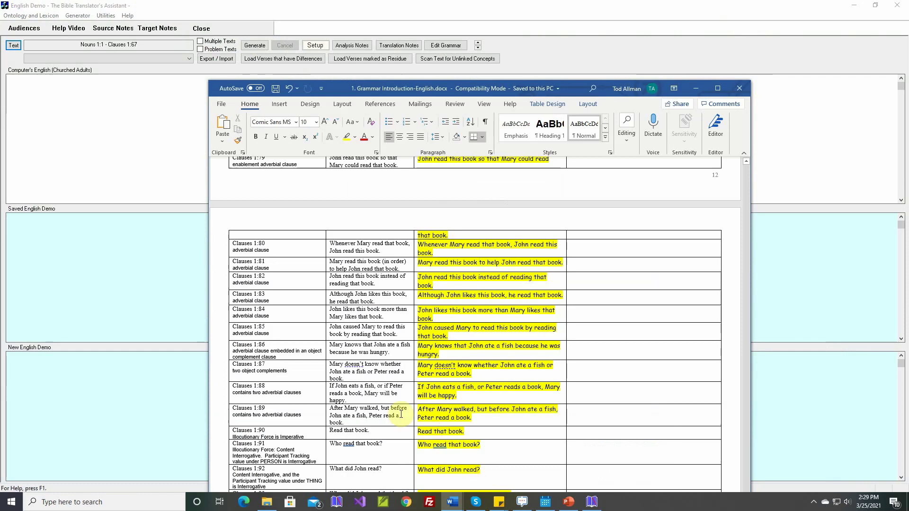
{"action": "left_click", "coordinate": [178, 354]}
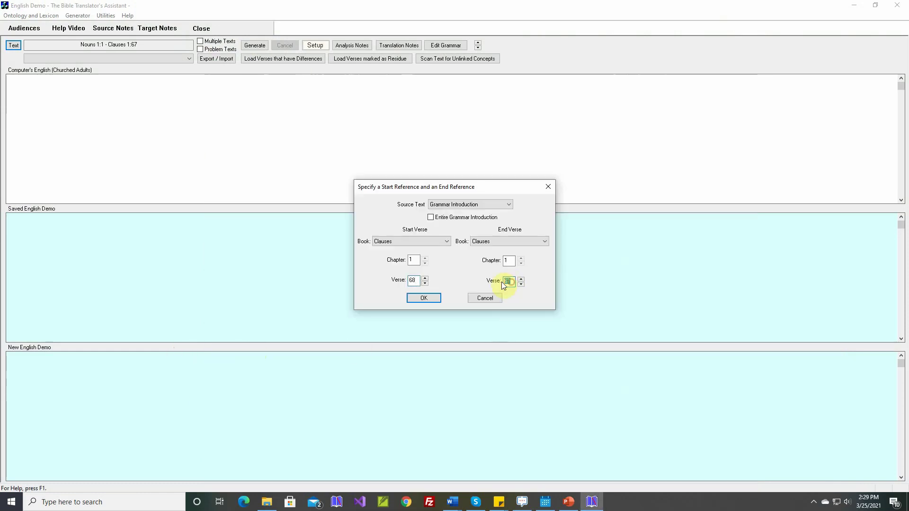
{"action": "type", "text": "89"}
{"action": "left_click", "coordinate": [437, 297]}
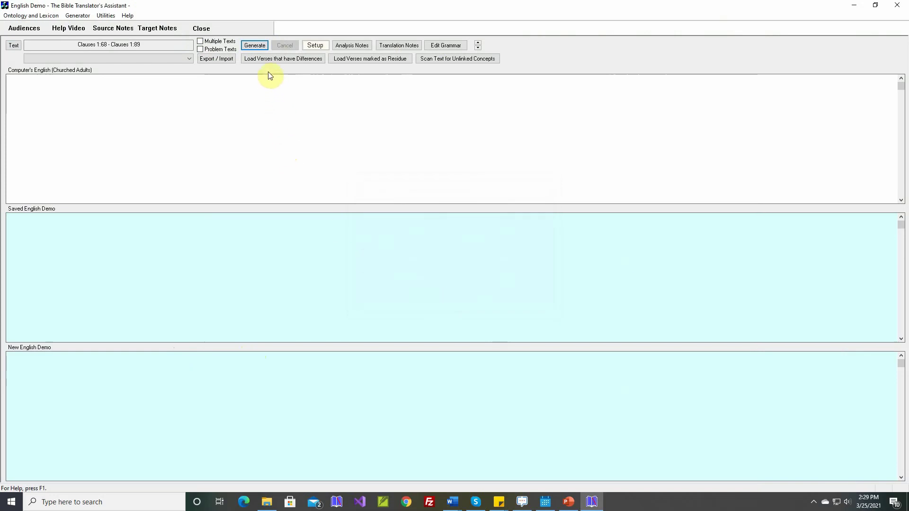
- Set the generation output to Save the Text and generate Clauses 1:68 through 1:89
{"action": "left_click", "coordinate": [303, 47]}
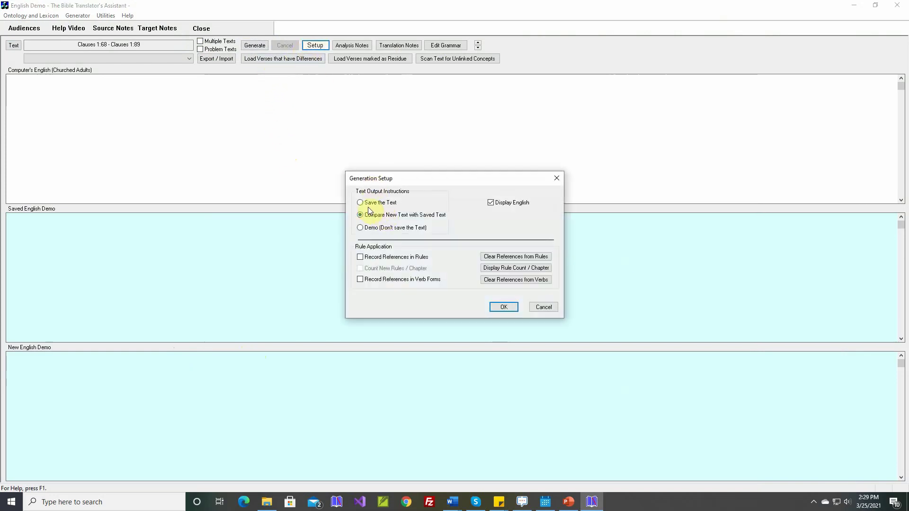
{"action": "left_click", "coordinate": [505, 308]}
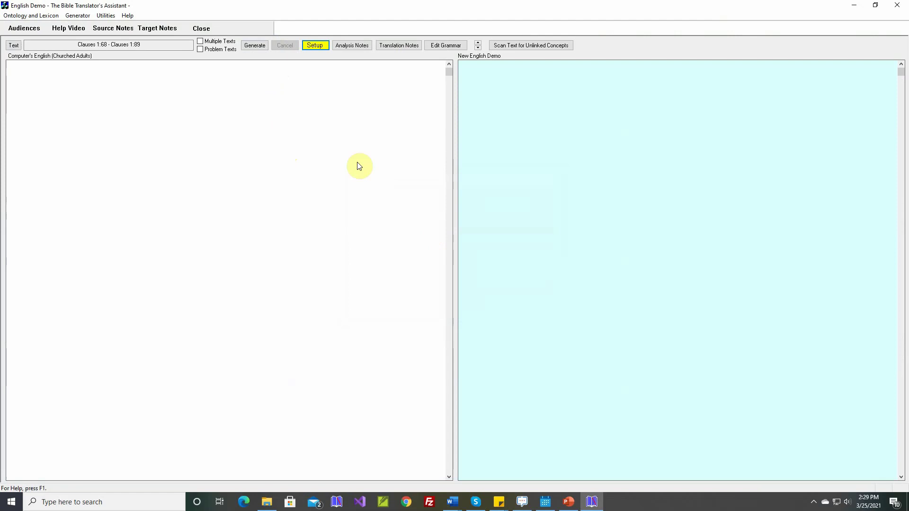
{"action": "left_click", "coordinate": [254, 43]}
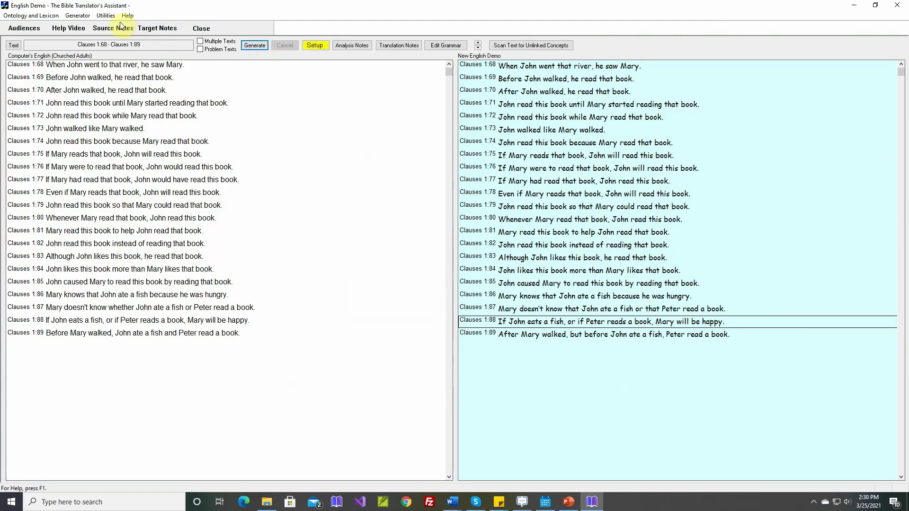
- Compare the saved target text with the Word document and display Clauses 1:68 in the Lexicon and Grammar Development view
{"action": "left_click", "coordinate": [77, 16]}
{"action": "left_click", "coordinate": [92, 47]}
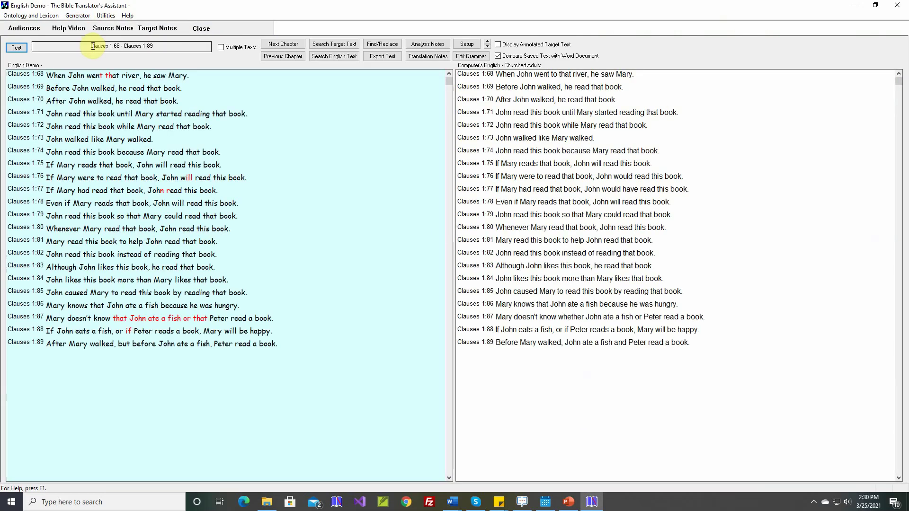
{"action": "right_click", "coordinate": [109, 76]}
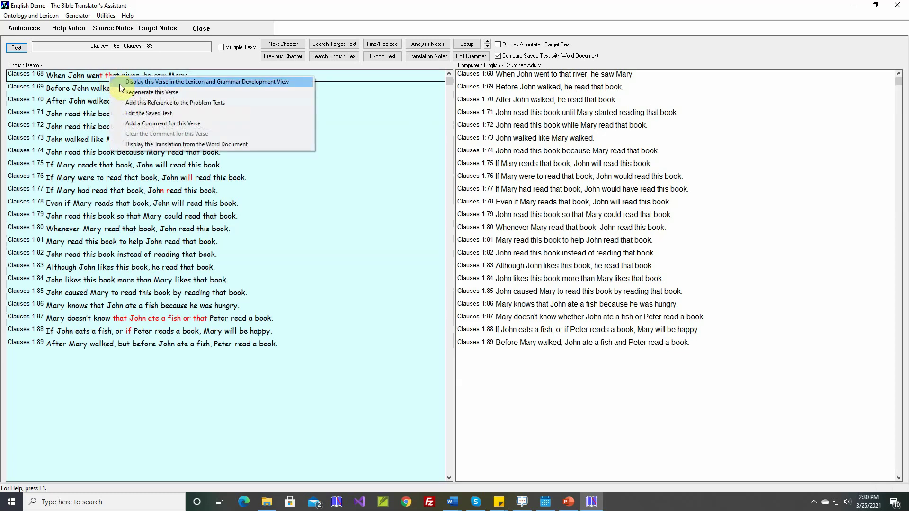
{"action": "left_click", "coordinate": [120, 84]}
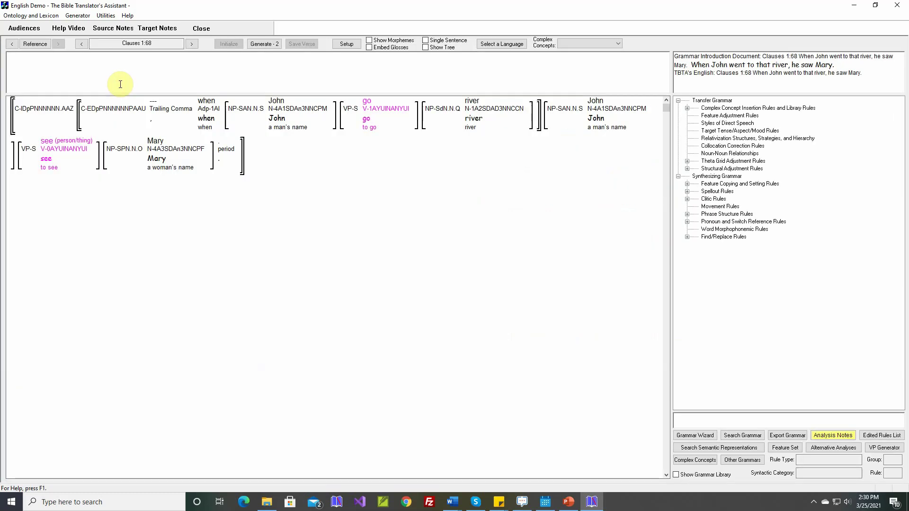
- Open the theta grid adjustment rule for the verb "go" and inspect its source and destination noun phrases
{"action": "right_click", "coordinate": [367, 104]}
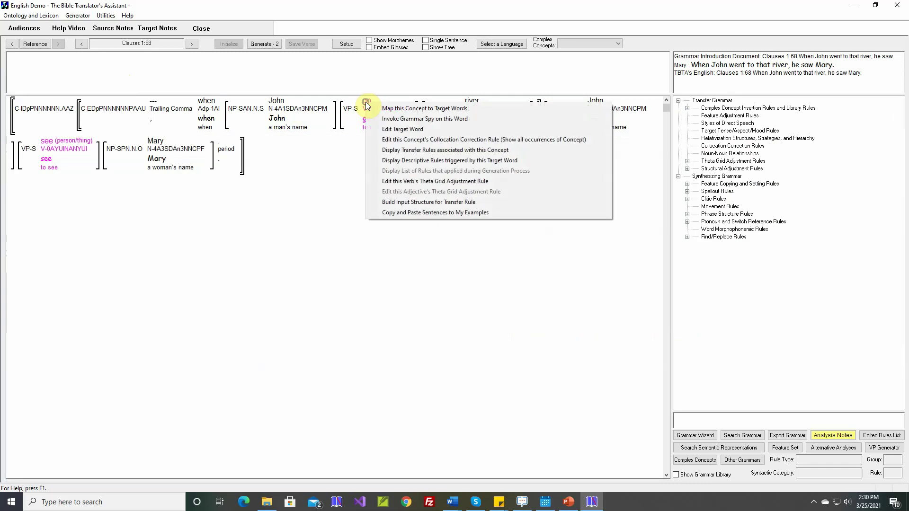
{"action": "left_click", "coordinate": [405, 181]}
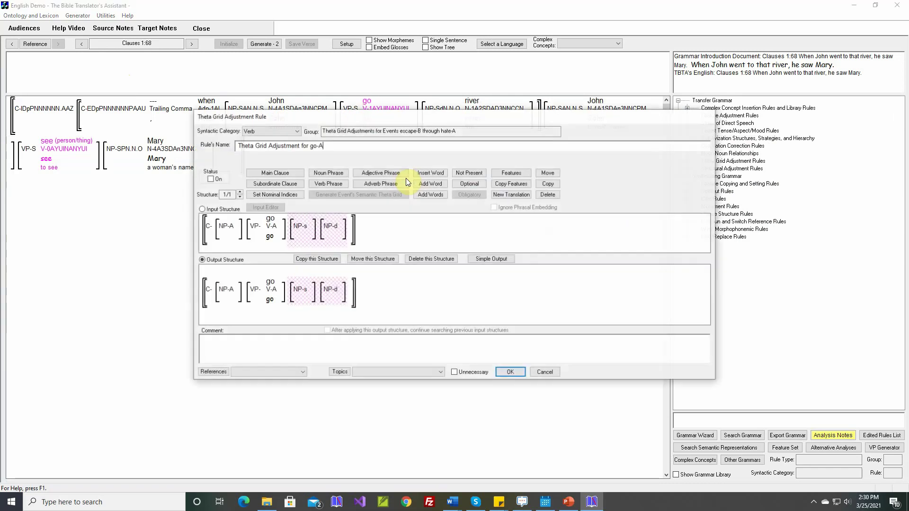
{"action": "mouse_move", "coordinate": [271, 224]}
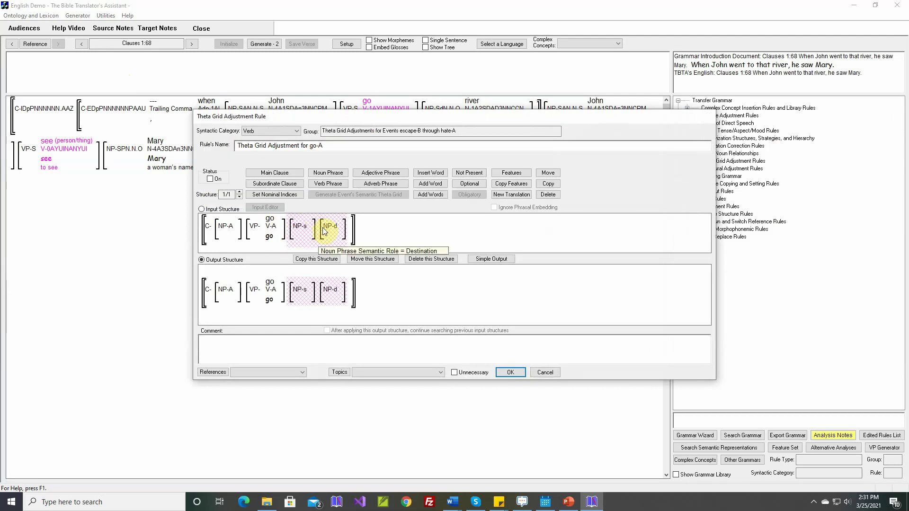
- Create a simple output for the "go" rule, setting the Source argument to Oblique1 with the adposition "from"
{"action": "left_click", "coordinate": [492, 259]}
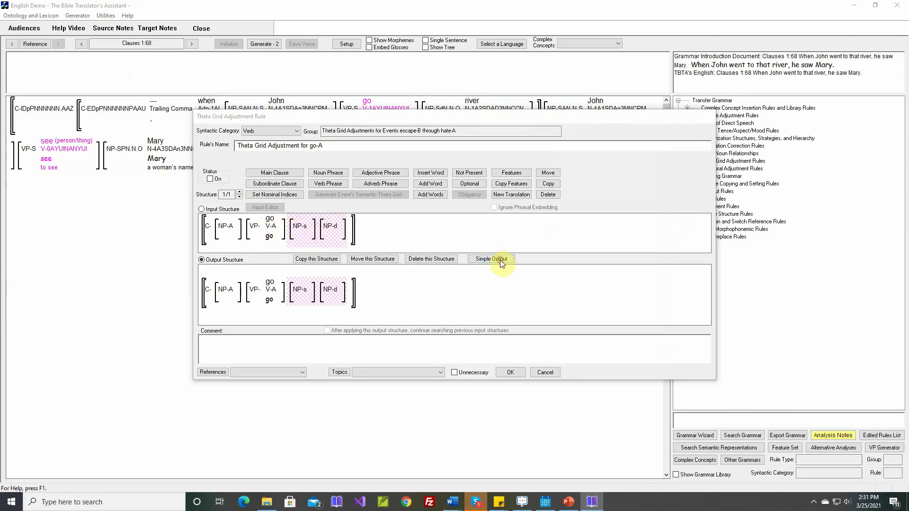
{"action": "left_click", "coordinate": [504, 256]}
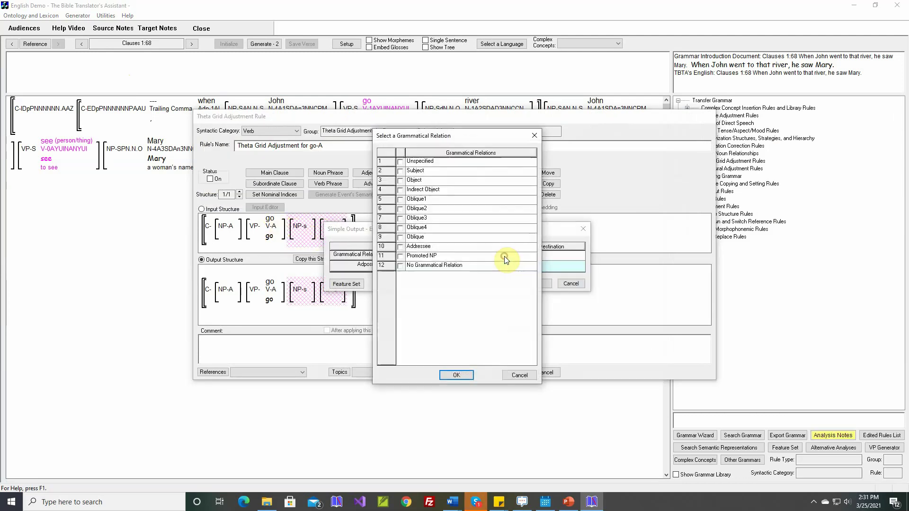
{"action": "left_click", "coordinate": [400, 200]}
{"action": "left_click", "coordinate": [456, 375]}
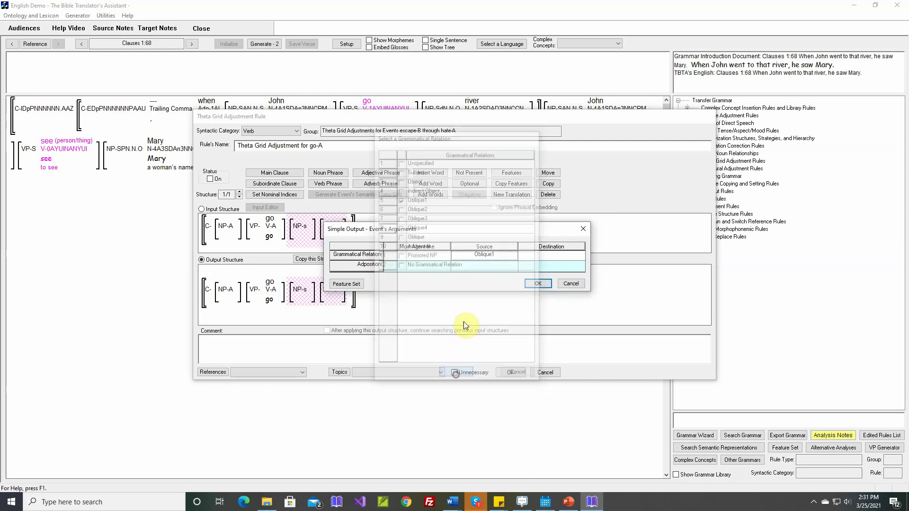
{"action": "left_click", "coordinate": [482, 266]}
{"action": "left_click", "coordinate": [467, 265]}
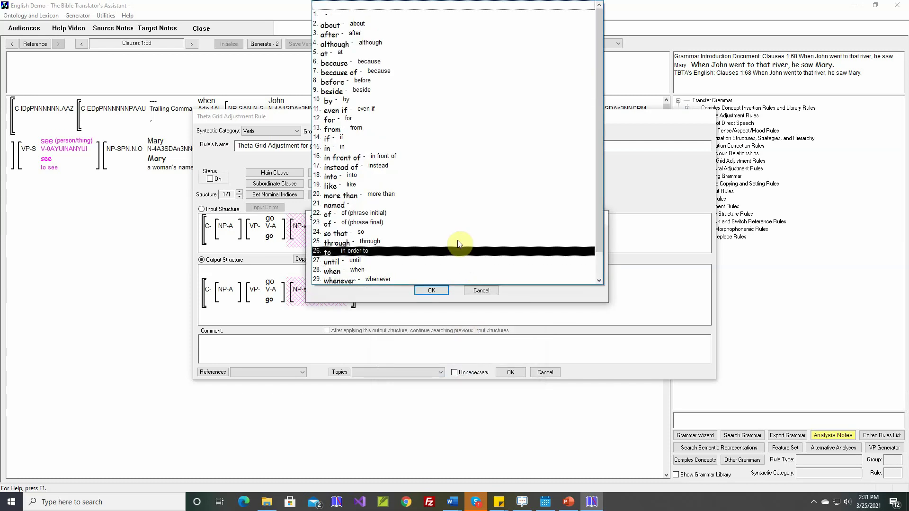
{"action": "left_click", "coordinate": [405, 129]}
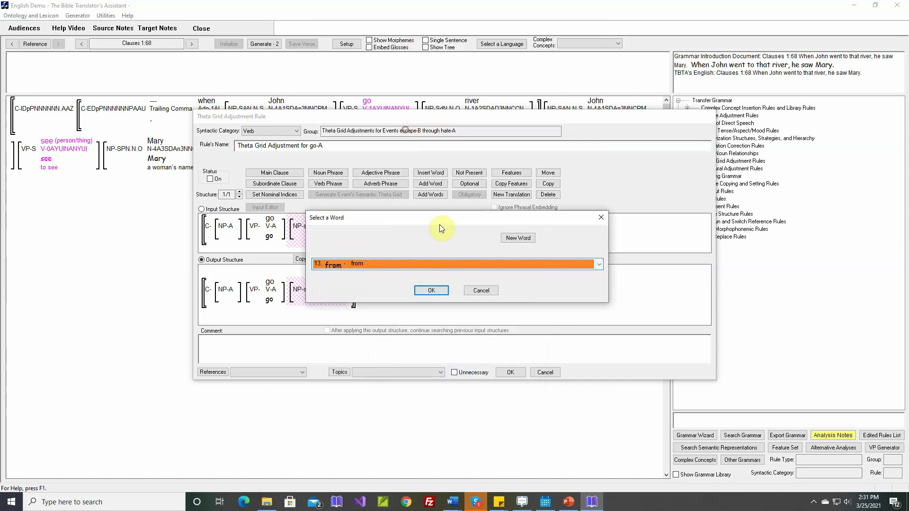
{"action": "left_click", "coordinate": [433, 289]}
- Set the Destination argument to Oblique2 with the adposition "to" and apply the simple output to the rule
{"action": "left_click", "coordinate": [561, 256]}
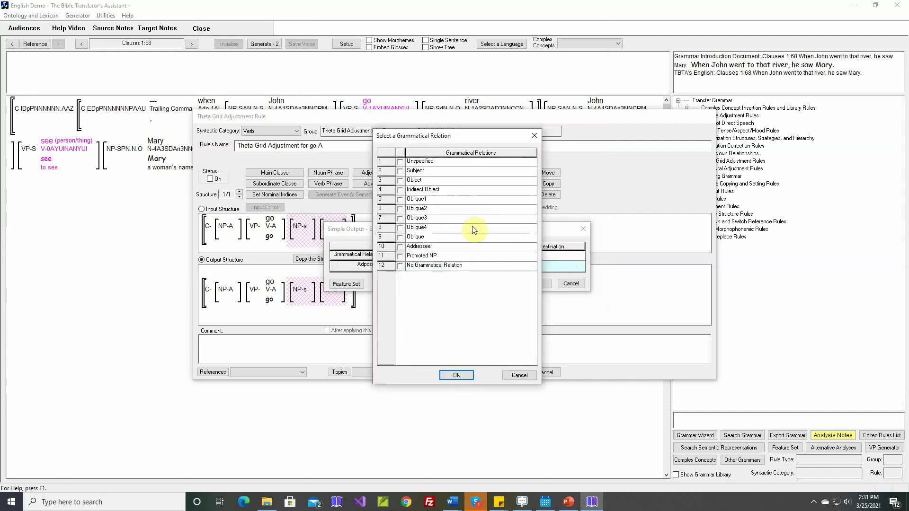
{"action": "left_click", "coordinate": [400, 209]}
{"action": "left_click", "coordinate": [456, 375]}
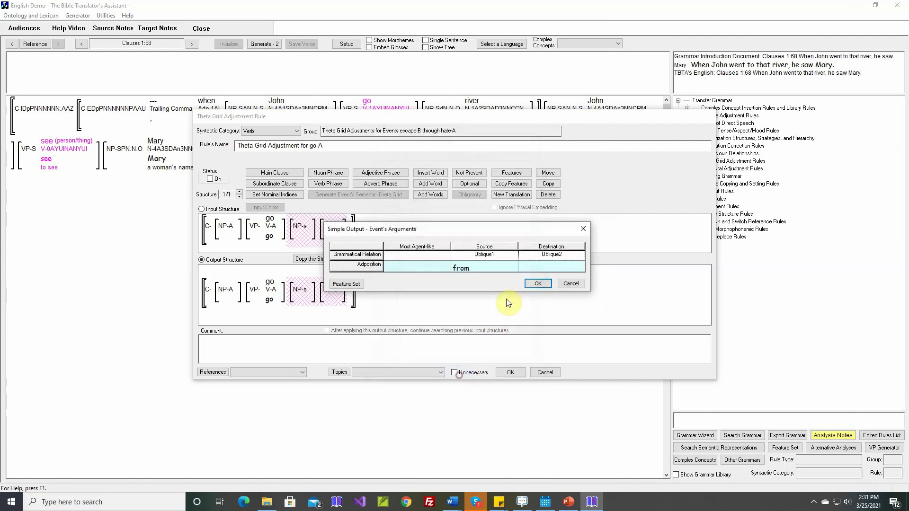
{"action": "left_click", "coordinate": [531, 266]}
{"action": "left_click", "coordinate": [463, 262]}
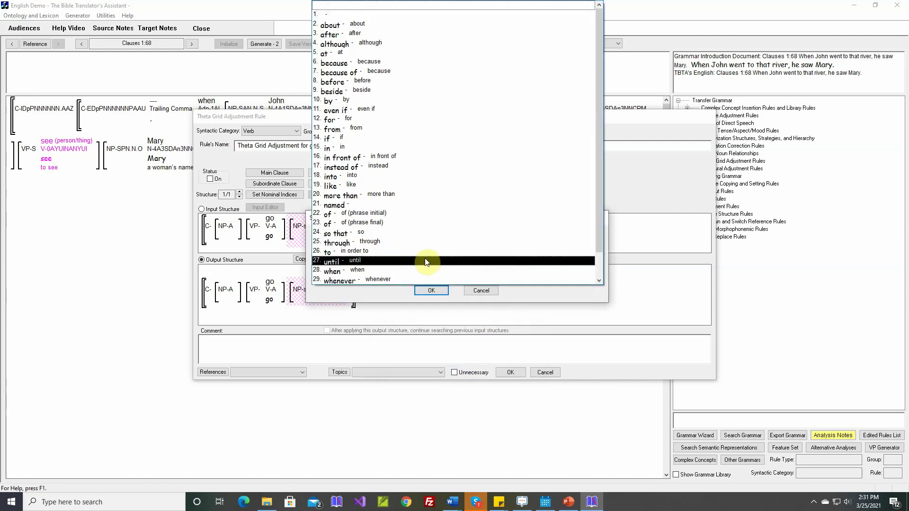
{"action": "left_click", "coordinate": [404, 255]}
{"action": "left_click", "coordinate": [424, 288]}
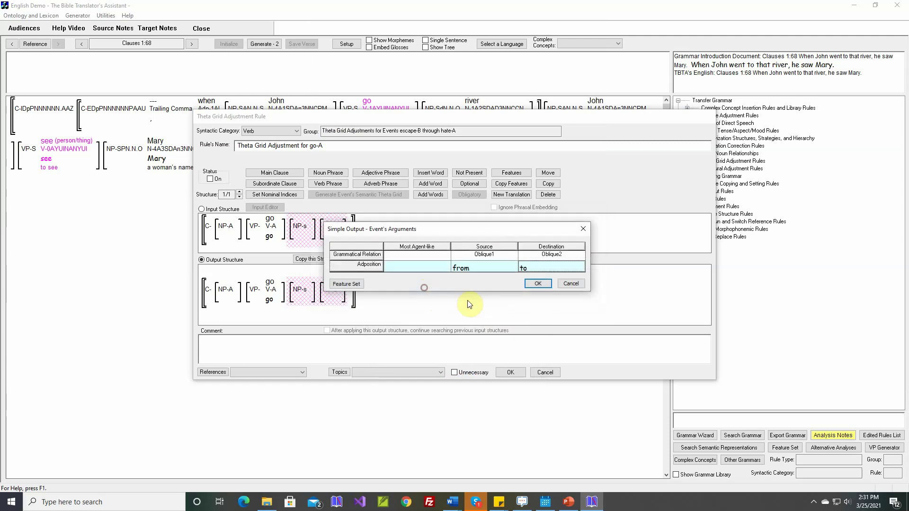
{"action": "left_click", "coordinate": [536, 284]}
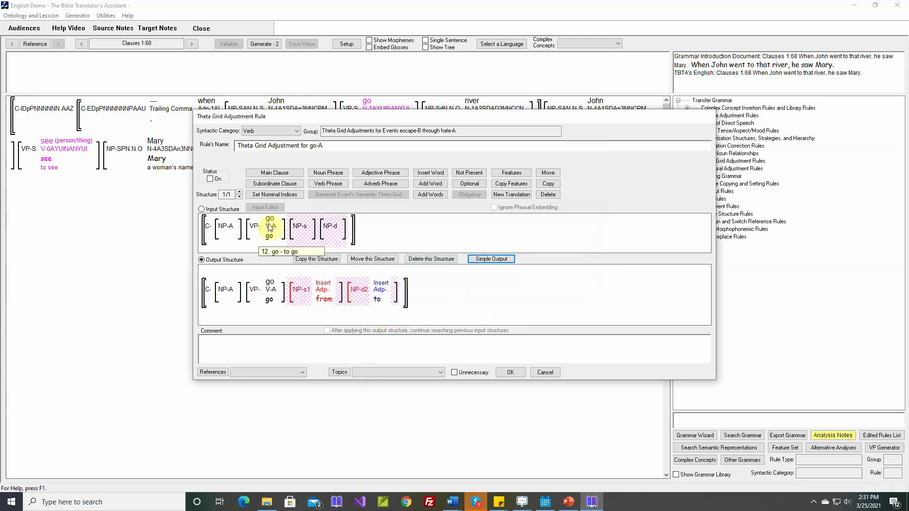
- Turn the rule on, insert the Clauses 1:68 comment from the selected Word document and save the rule
{"action": "left_click", "coordinate": [218, 183]}
{"action": "right_click", "coordinate": [401, 344]}
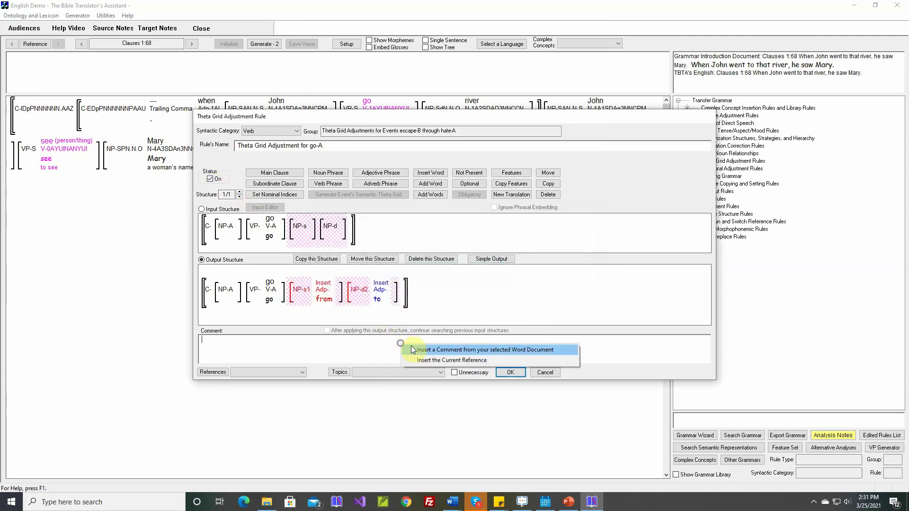
{"action": "left_click", "coordinate": [419, 350]}
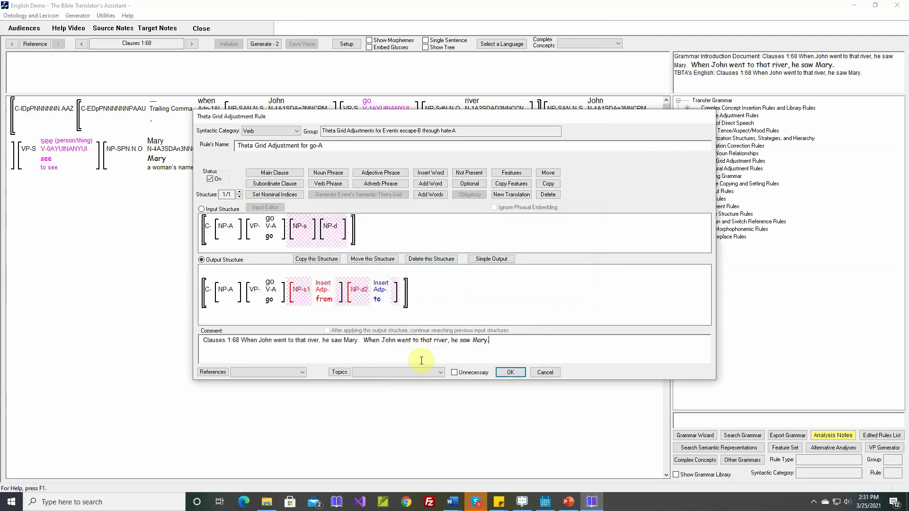
{"action": "left_click", "coordinate": [503, 371]}
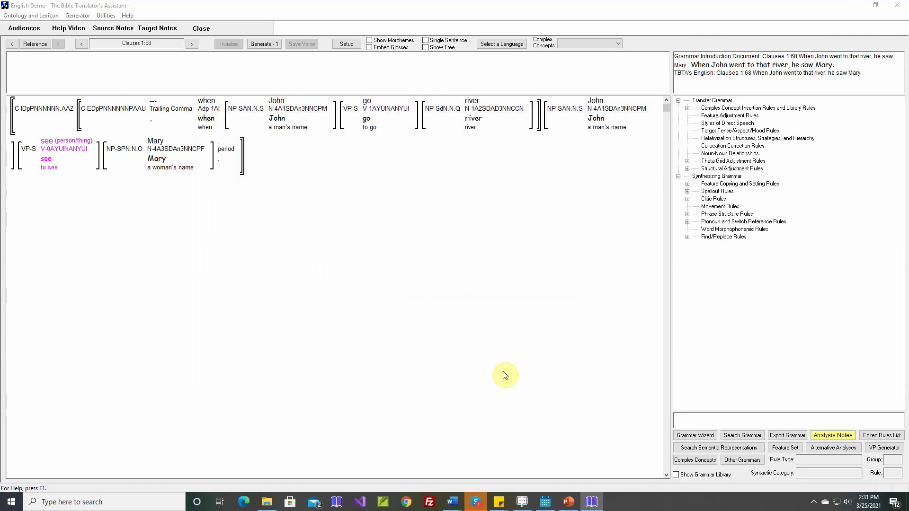
- Generate and save Clauses 1:68, and return to the saved target text comparison for Clauses 1:68 to 1:89
{"action": "left_click", "coordinate": [267, 44]}
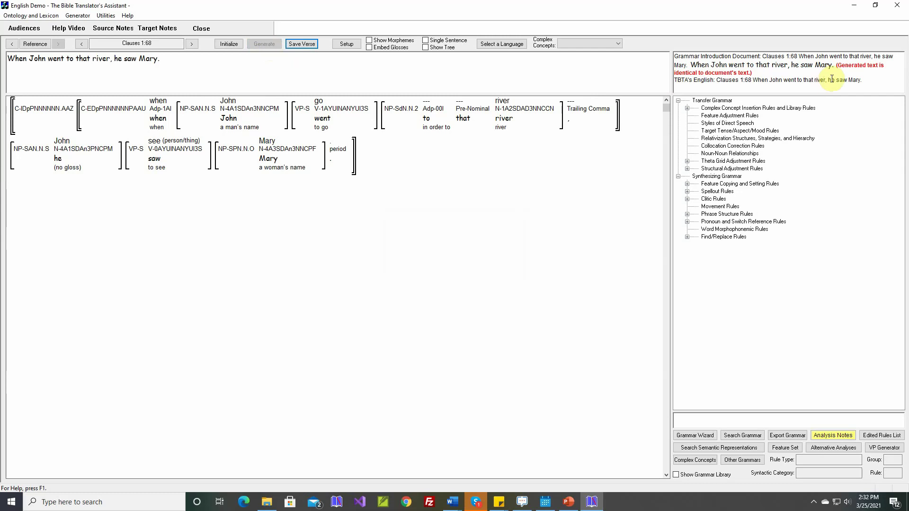
{"action": "left_click", "coordinate": [298, 43]}
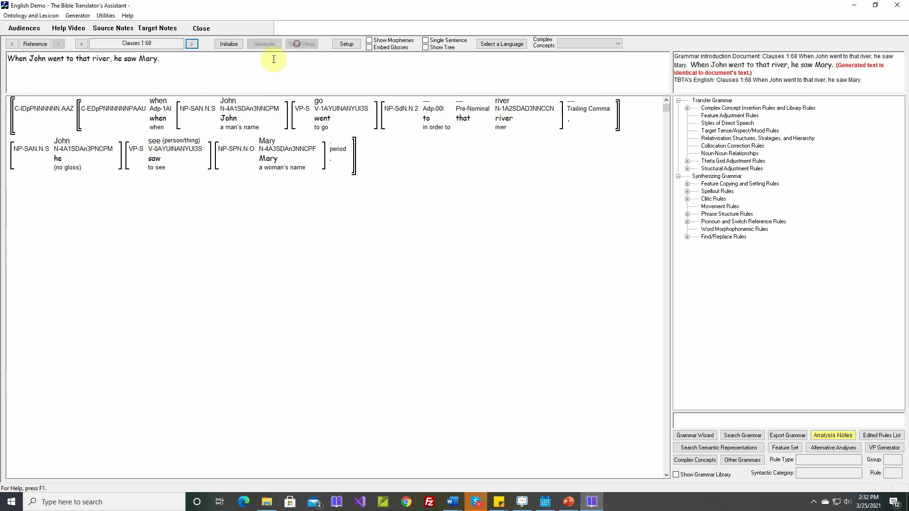
{"action": "left_click", "coordinate": [78, 15]}
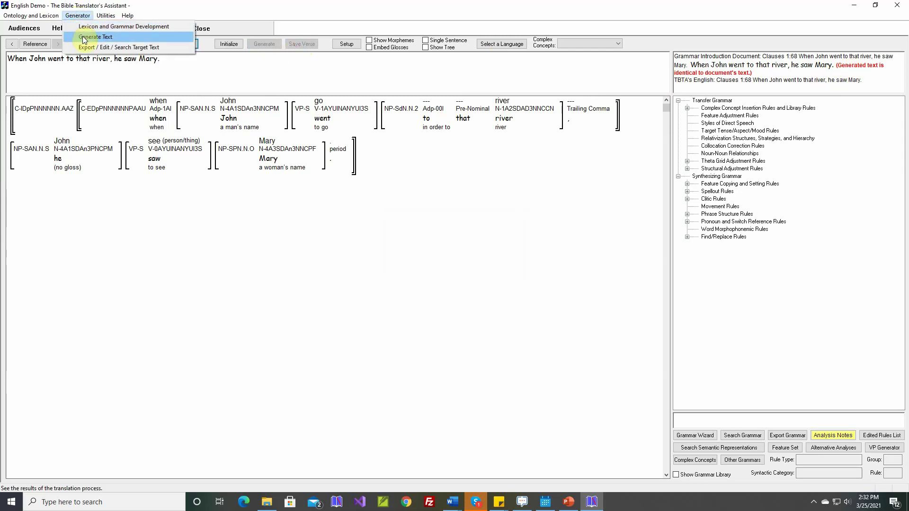
{"action": "left_click", "coordinate": [85, 47]}
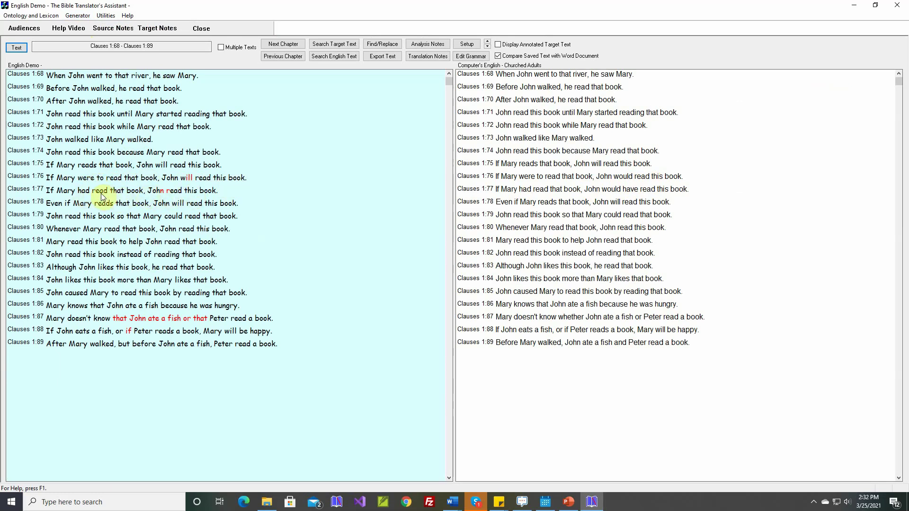
- Examine the Adverbial Clauses layer of the generic verb spellout rule "Build all VPs" and close the rule without changes
{"action": "left_click", "coordinate": [78, 15]}
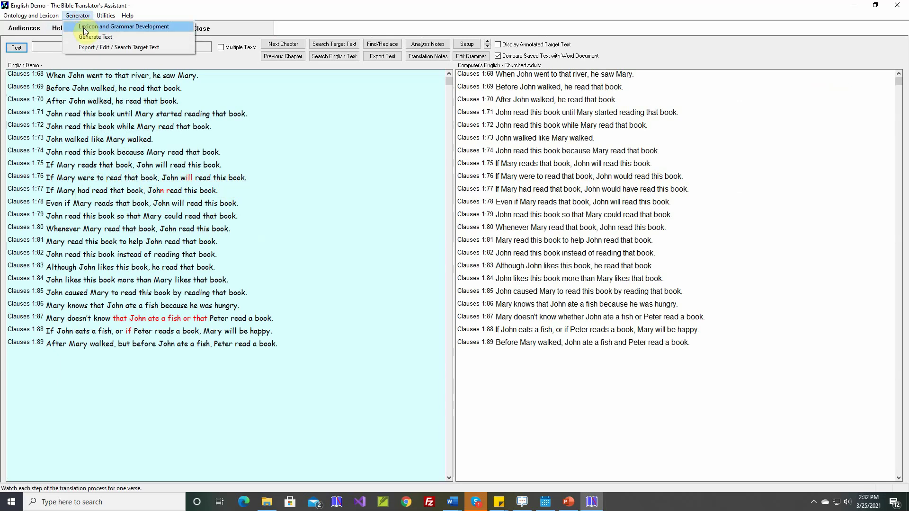
{"action": "left_click", "coordinate": [85, 29]}
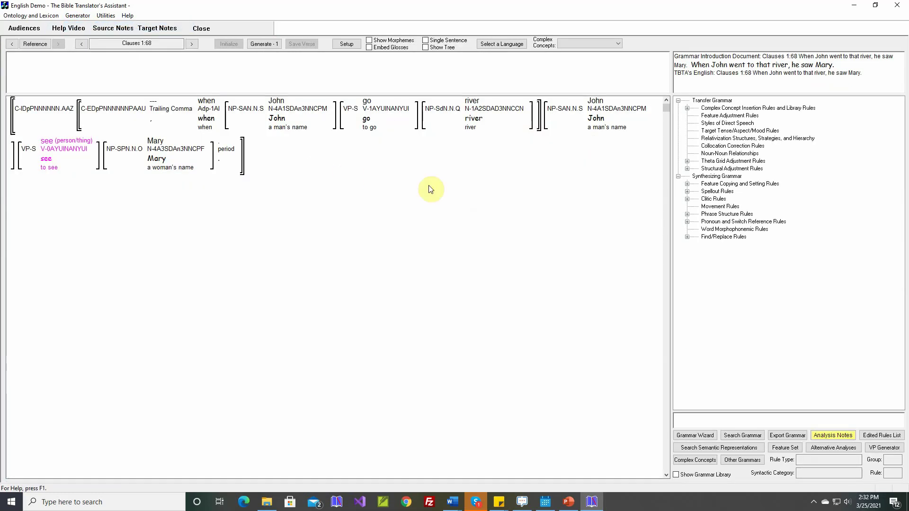
{"action": "left_click", "coordinate": [687, 192]}
{"action": "left_click", "coordinate": [697, 206]}
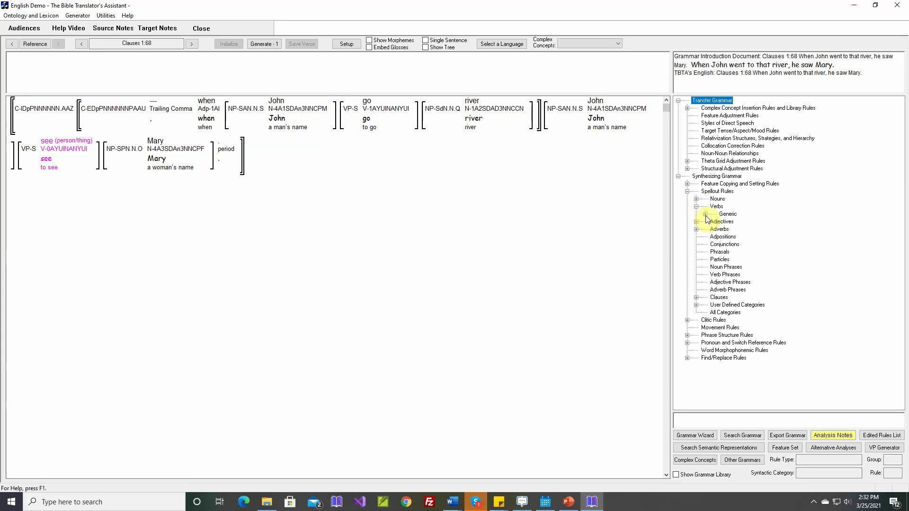
{"action": "left_click", "coordinate": [704, 214]}
{"action": "double_click", "coordinate": [737, 222]}
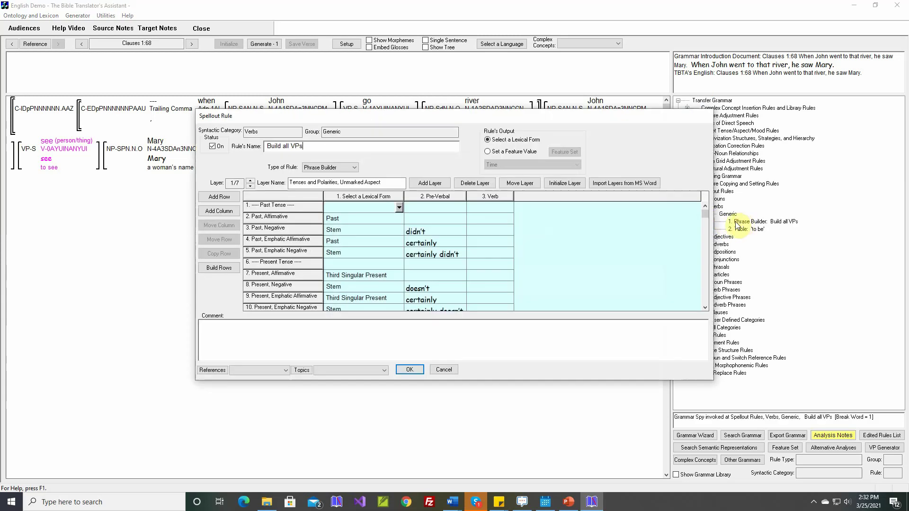
{"action": "left_click", "coordinate": [251, 181]}
{"action": "left_click", "coordinate": [251, 182]}
{"action": "left_click", "coordinate": [250, 181]}
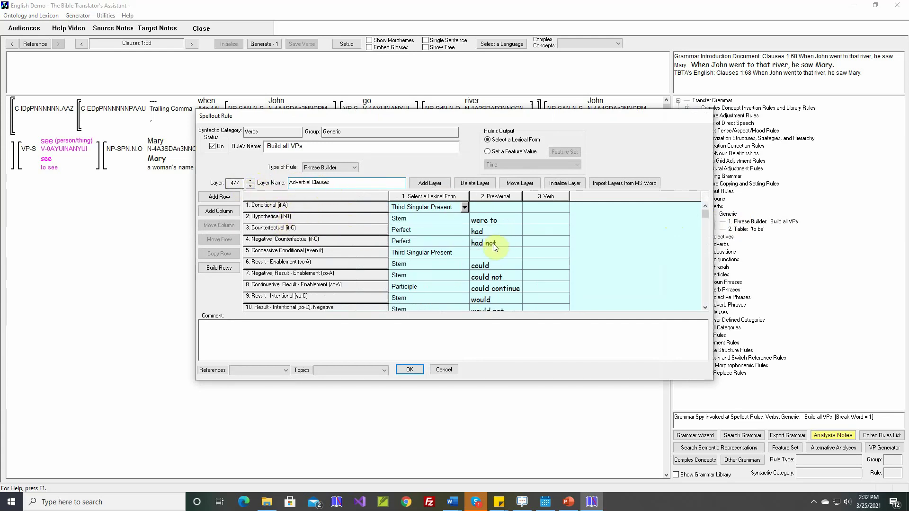
{"action": "left_click", "coordinate": [444, 369]}
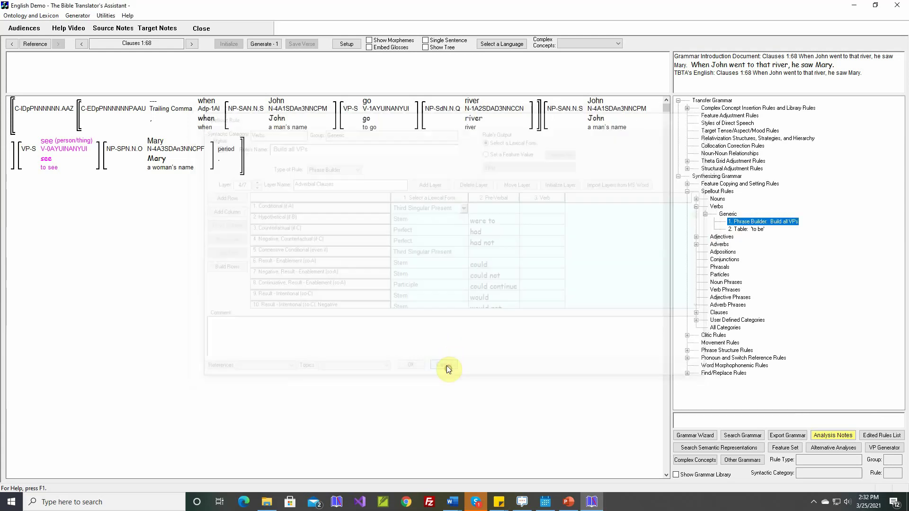
- Return to the saved target text and check the Word document's translation for Clauses 1:88
{"action": "left_click", "coordinate": [82, 17]}
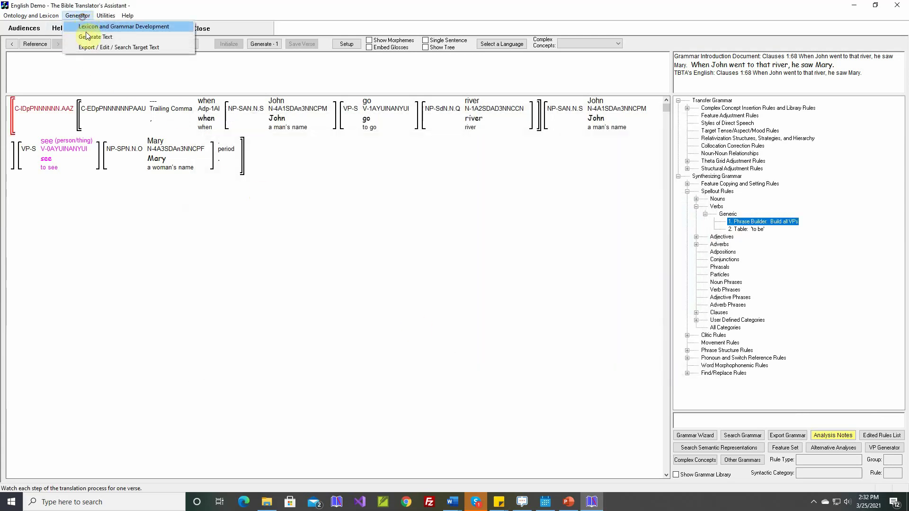
{"action": "left_click", "coordinate": [86, 44]}
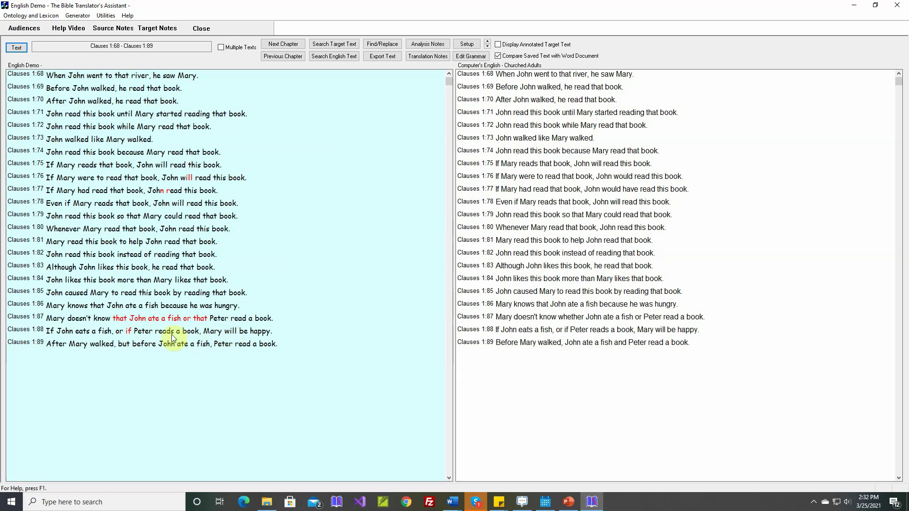
{"action": "left_click", "coordinate": [138, 332]}
{"action": "right_click", "coordinate": [139, 332]}
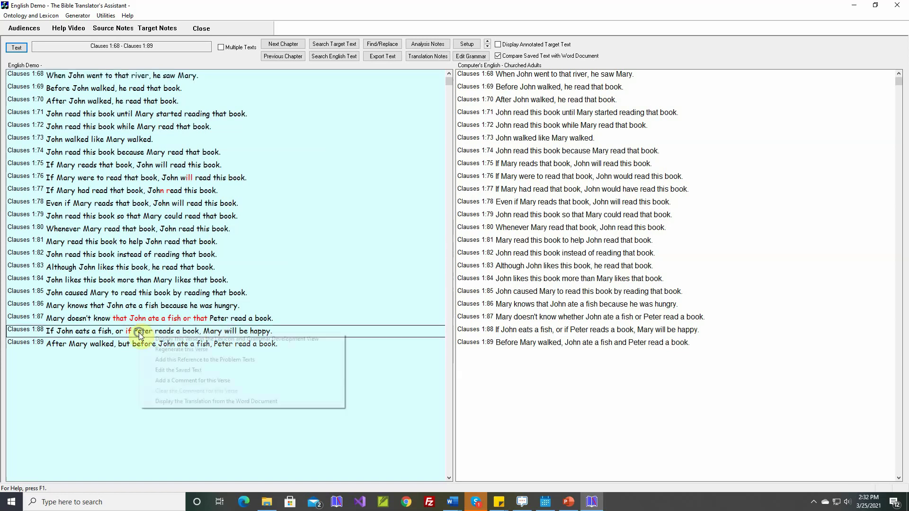
{"action": "left_click", "coordinate": [170, 401]}
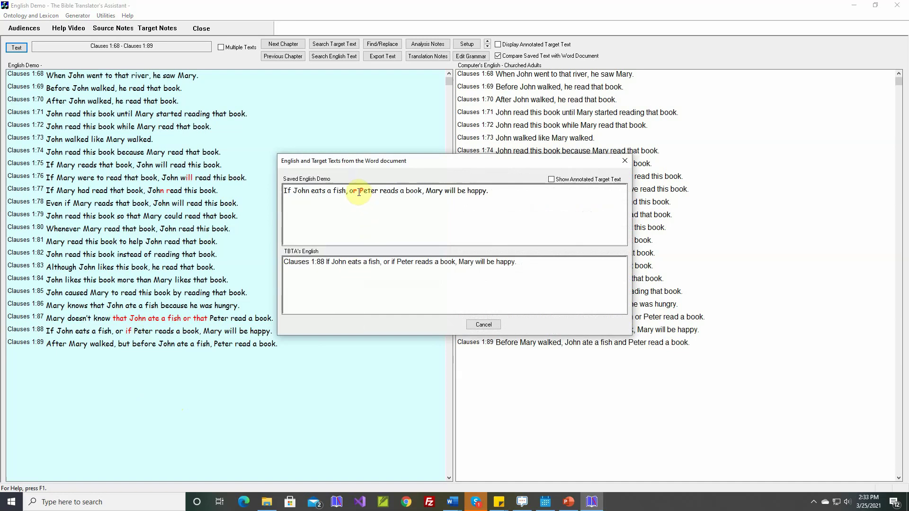
{"action": "left_click", "coordinate": [483, 324]}
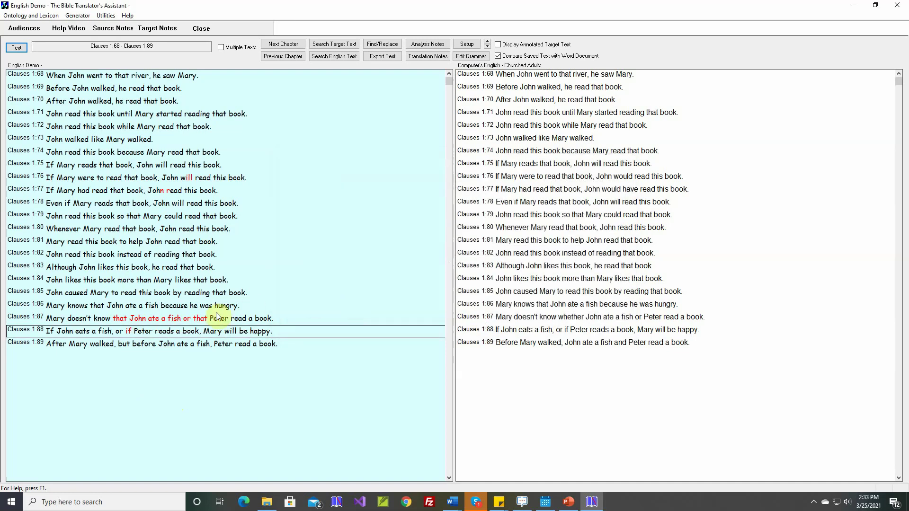
- Display Clauses 1:88 in the Lexicon and Grammar Development view and inspect its two coordinate adverbial clauses and the second "if"
{"action": "right_click", "coordinate": [211, 335]}
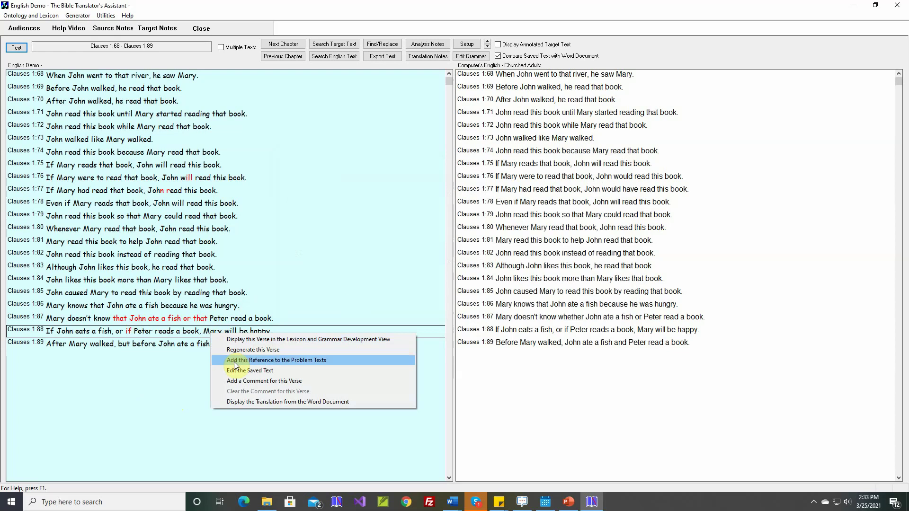
{"action": "left_click", "coordinate": [248, 339]}
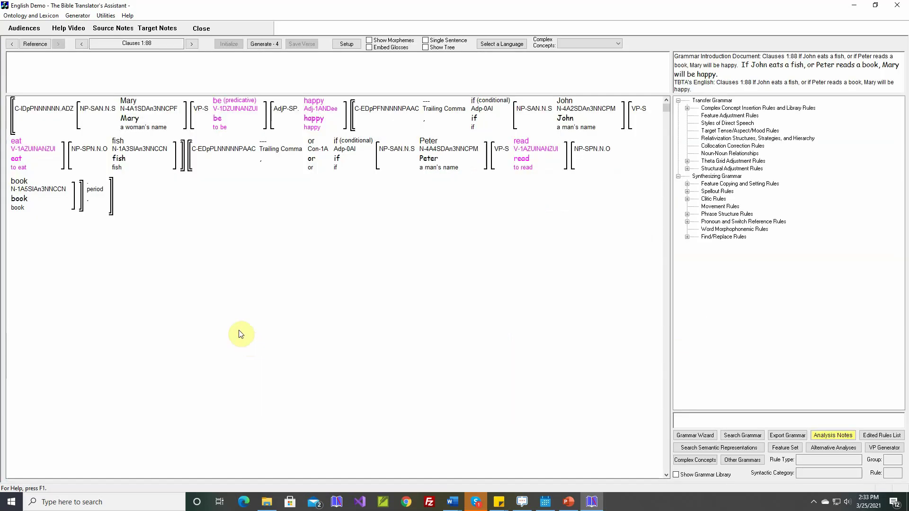
{"action": "mouse_move", "coordinate": [380, 114]}
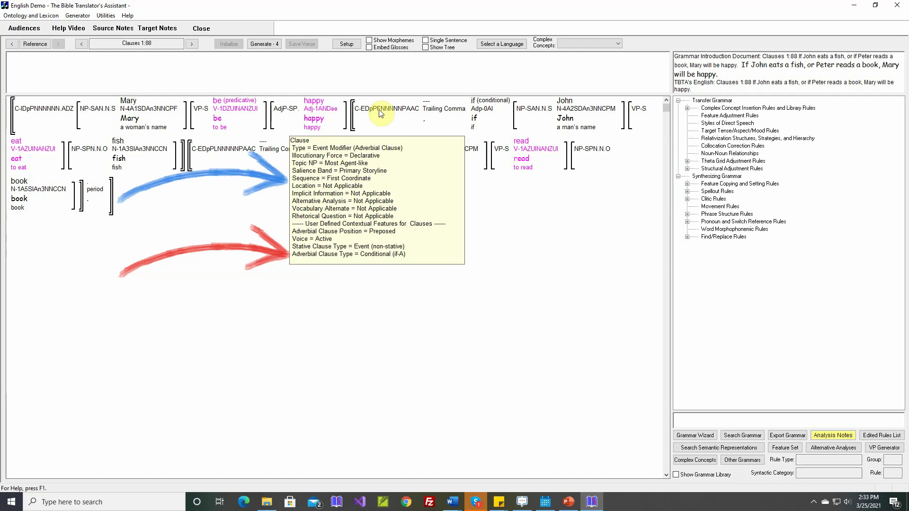
{"action": "mouse_move", "coordinate": [224, 151]}
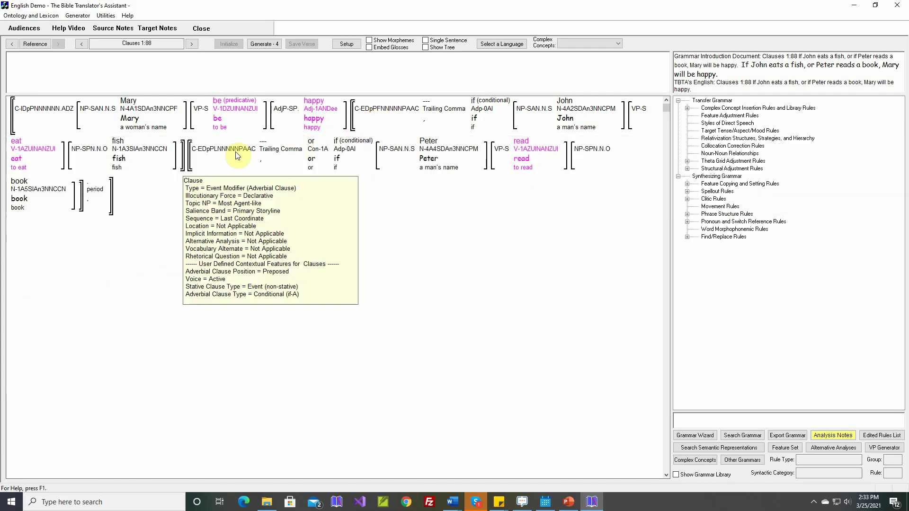
{"action": "mouse_move", "coordinate": [343, 151]}
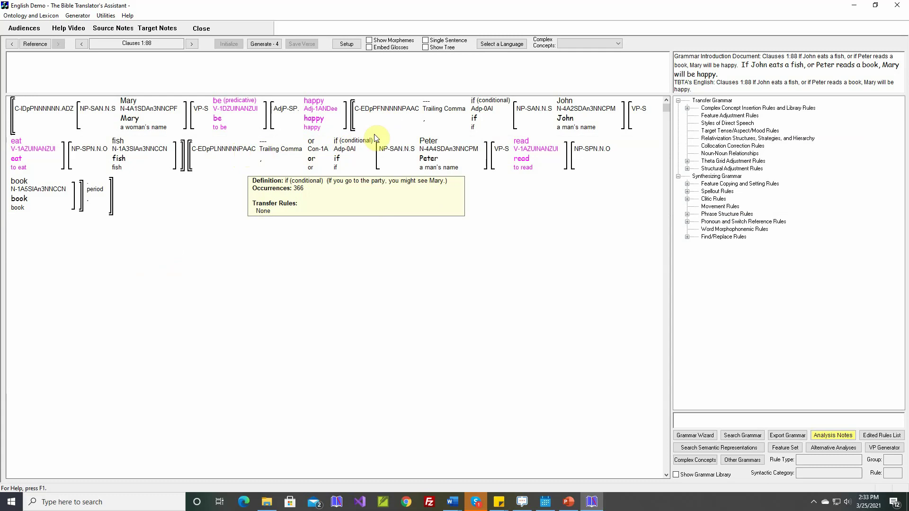
{"action": "left_click", "coordinate": [323, 160]}
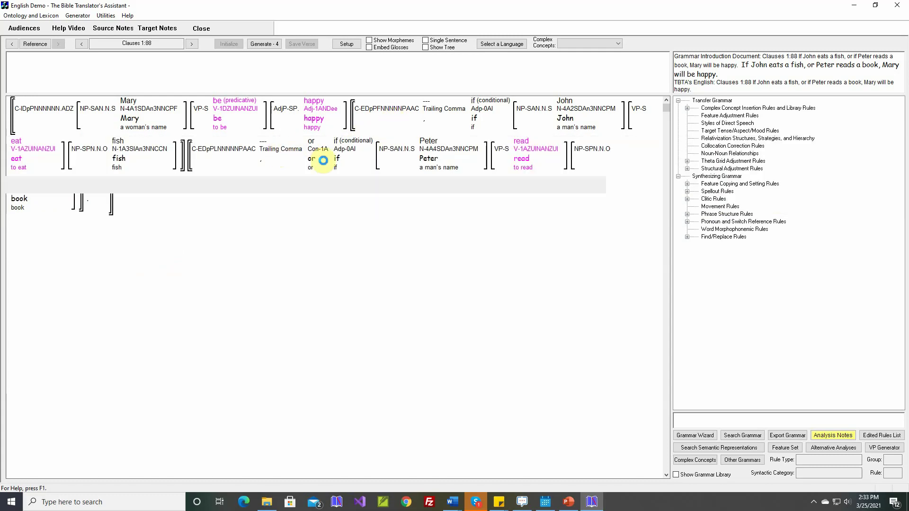
- Create a new rule group named "Subordinate Clauses" under the Structural Adjustment Rules
{"action": "left_click", "coordinate": [689, 170]}
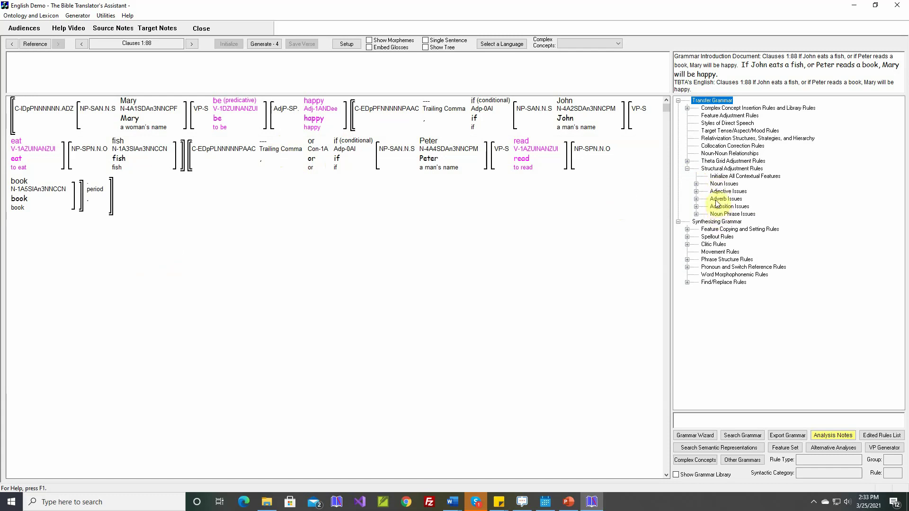
{"action": "double_click", "coordinate": [722, 170]}
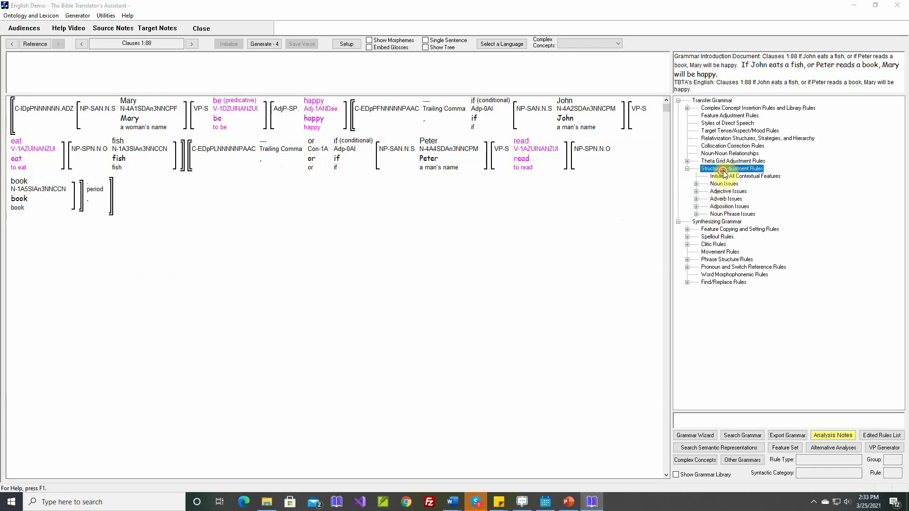
{"action": "type", "text": "Subordinate Clauses"}
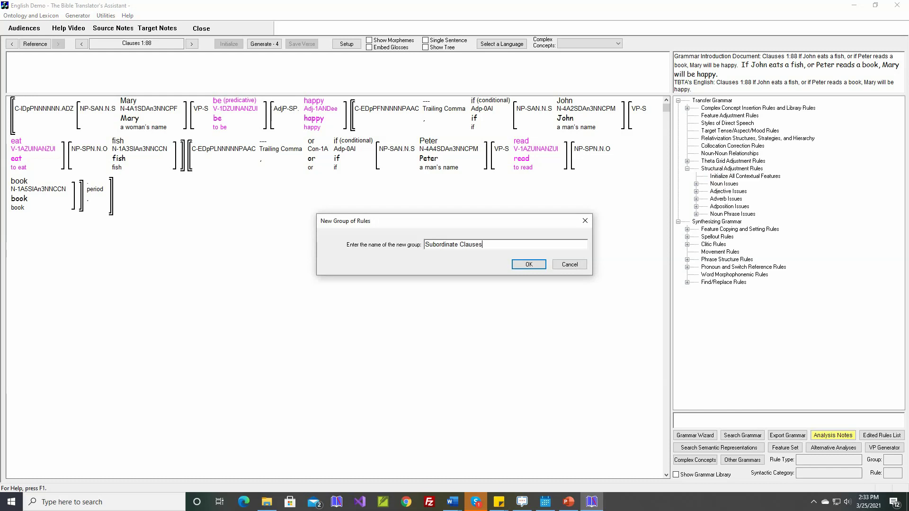
{"action": "key", "text": "Return"}
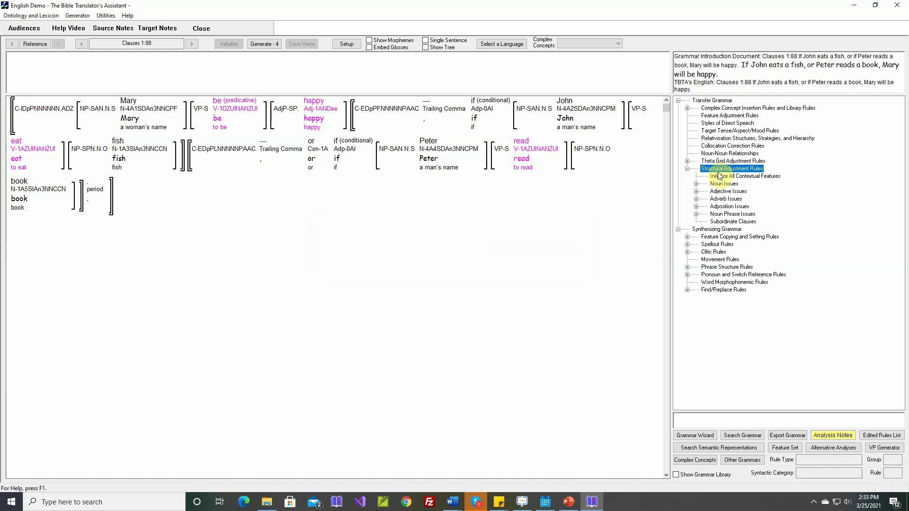
- Start an Adpositions rule in Subordinate Clauses named "If two adverbial clauses of the same type are in a sequence, delete the second clause's adposition"
{"action": "double_click", "coordinate": [721, 222]}
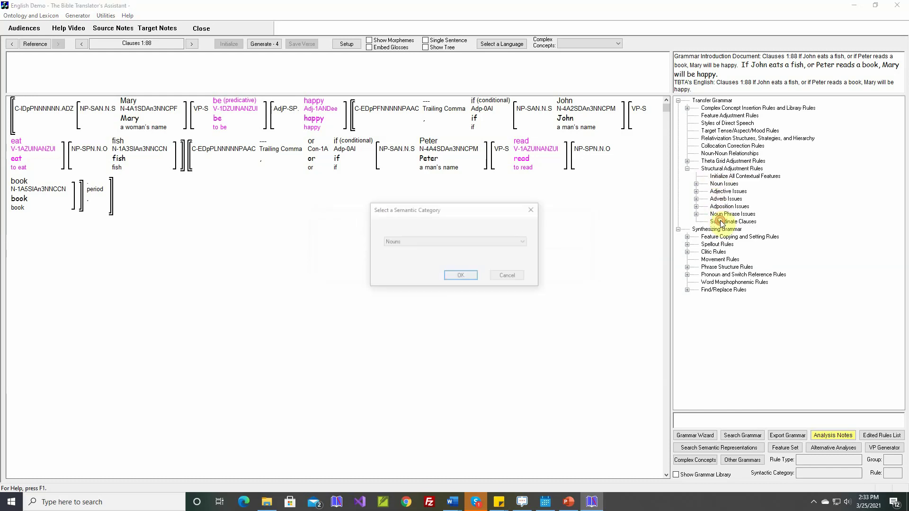
{"action": "left_click", "coordinate": [433, 242]}
{"action": "left_click", "coordinate": [413, 275]}
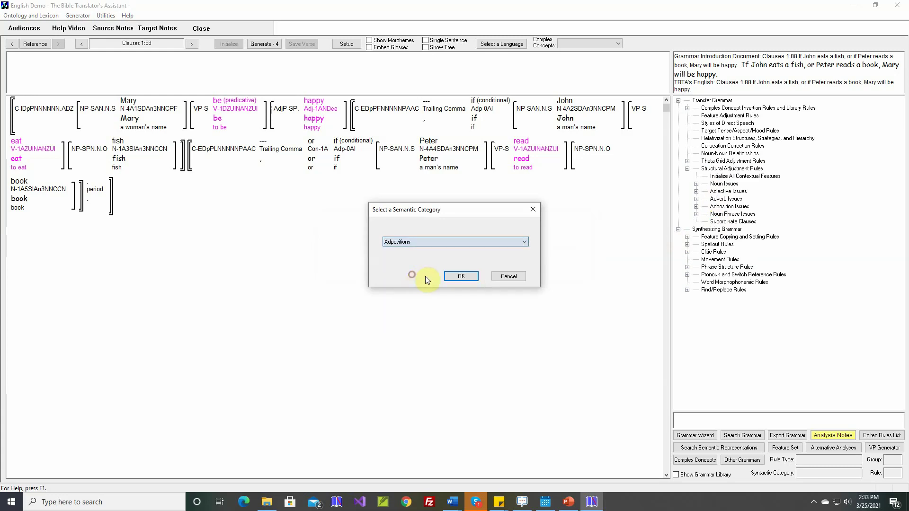
{"action": "left_click", "coordinate": [450, 275]}
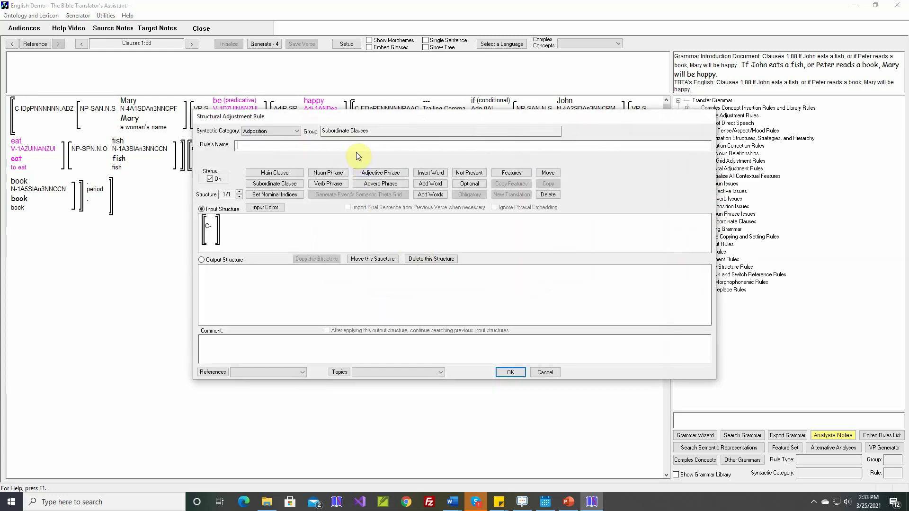
{"action": "left_click", "coordinate": [356, 150]}
{"action": "type", "text": "If"}
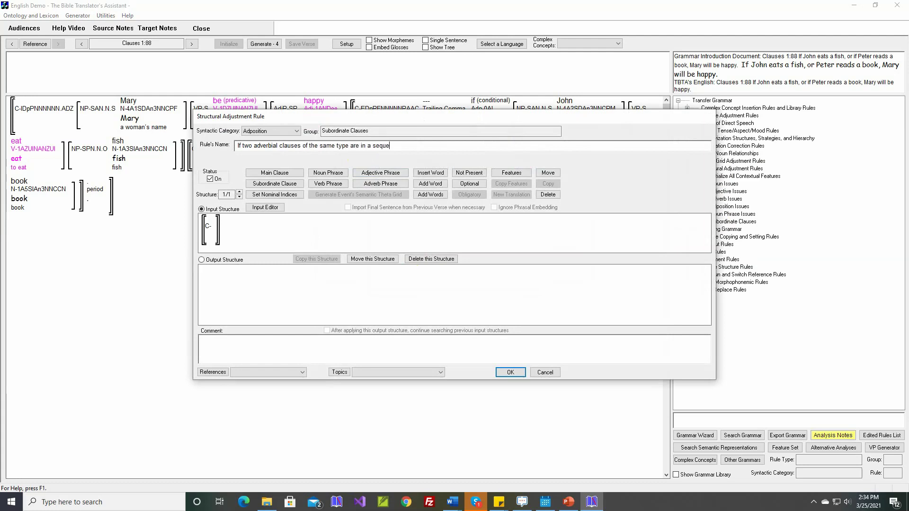
{"action": "type", "text": "lete the second clause's adposition"}
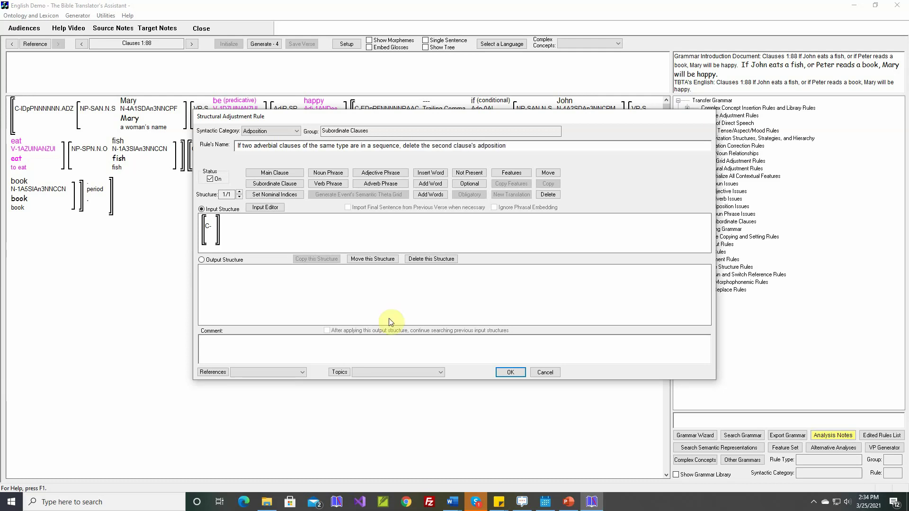
- Insert two consecutive subordinate clauses inside the main clause of the rule's input structure
{"action": "left_click", "coordinate": [277, 184]}
{"action": "left_click", "coordinate": [229, 230]}
{"action": "left_click", "coordinate": [239, 235]}
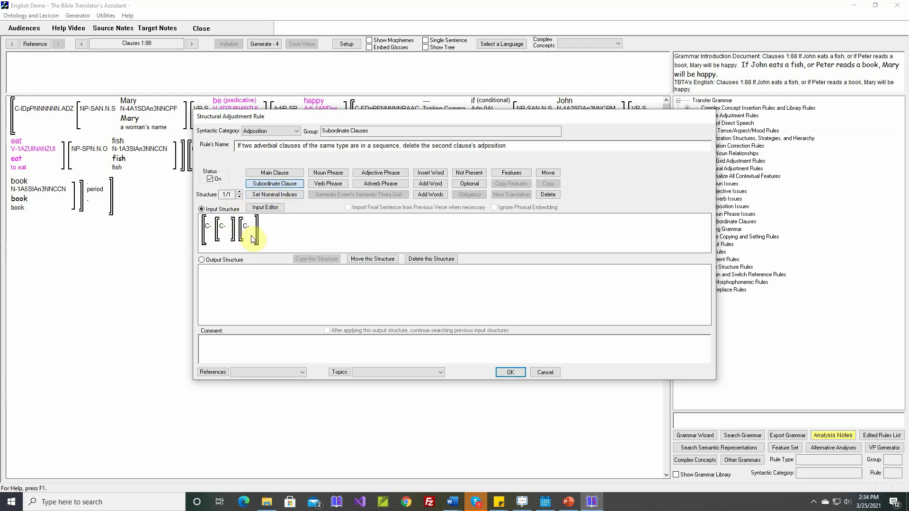
- Insert the source adposition "if - A" into the first subordinate clause, limiting the word list to the current verse's lexical subset
{"action": "left_click", "coordinate": [430, 172]}
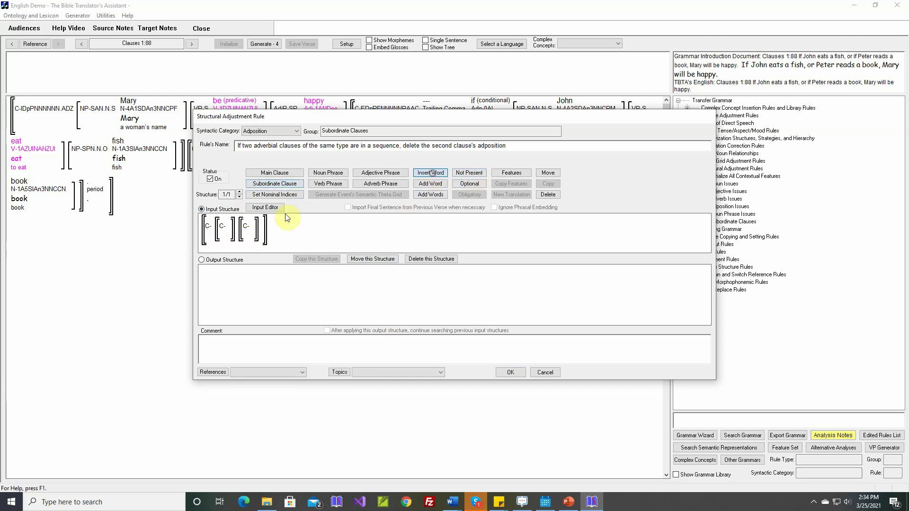
{"action": "left_click", "coordinate": [229, 232]}
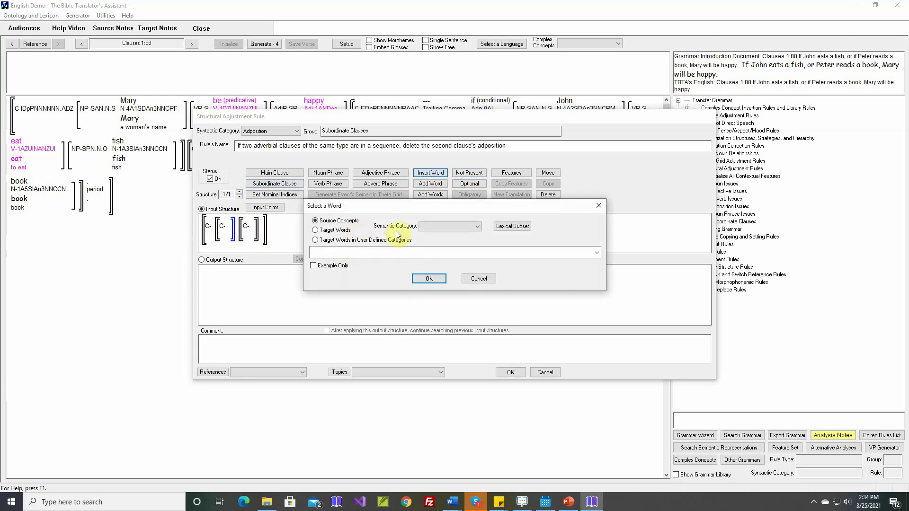
{"action": "left_click", "coordinate": [449, 226]}
{"action": "left_click", "coordinate": [438, 266]}
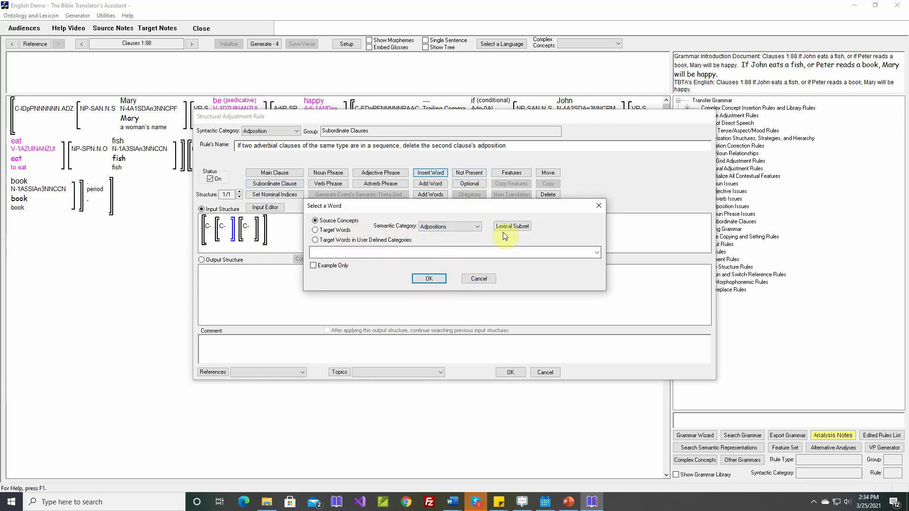
{"action": "left_click", "coordinate": [509, 226]}
{"action": "left_click", "coordinate": [439, 310]}
{"action": "left_click", "coordinate": [412, 253]}
{"action": "left_click", "coordinate": [410, 273]}
{"action": "left_click", "coordinate": [429, 278]}
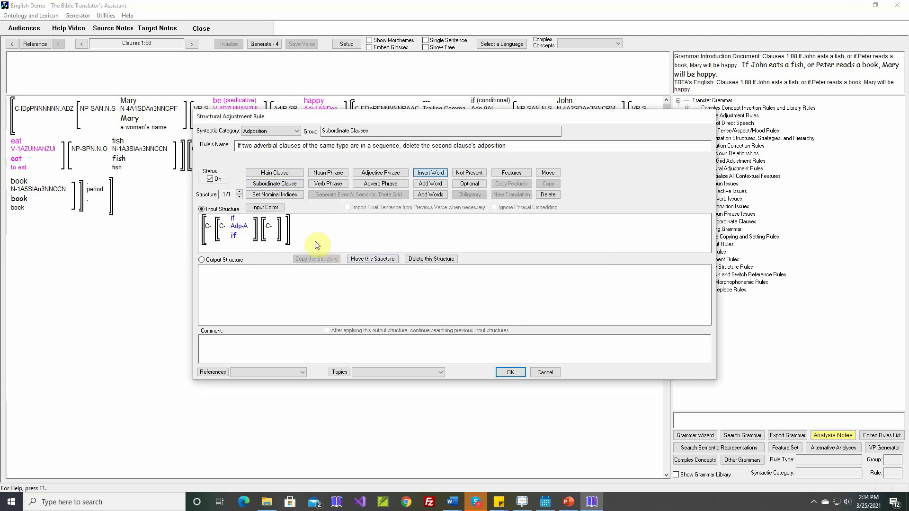
- Insert the adposition "if - A" into the second subordinate clause, using the lexical subset of Clauses 1:88
{"action": "left_click", "coordinate": [273, 232]}
{"action": "left_click", "coordinate": [433, 228]}
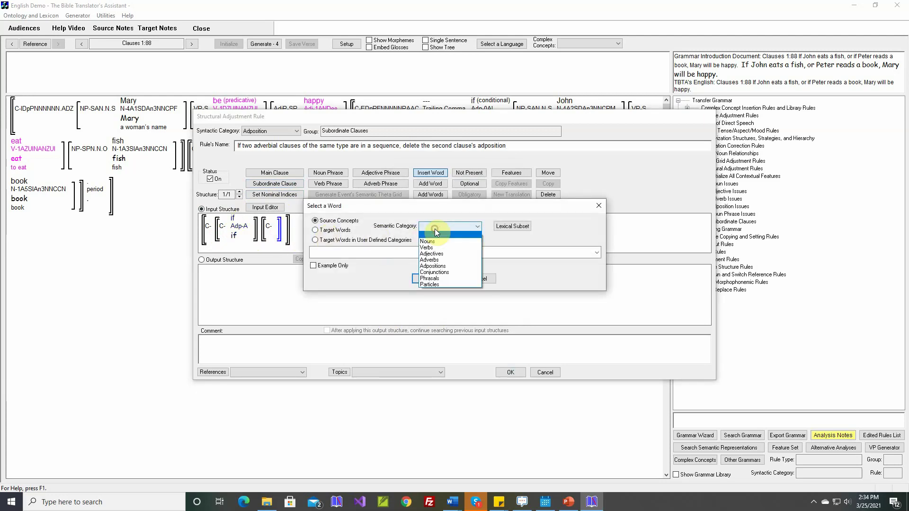
{"action": "left_click", "coordinate": [433, 262]}
{"action": "left_click", "coordinate": [510, 226]}
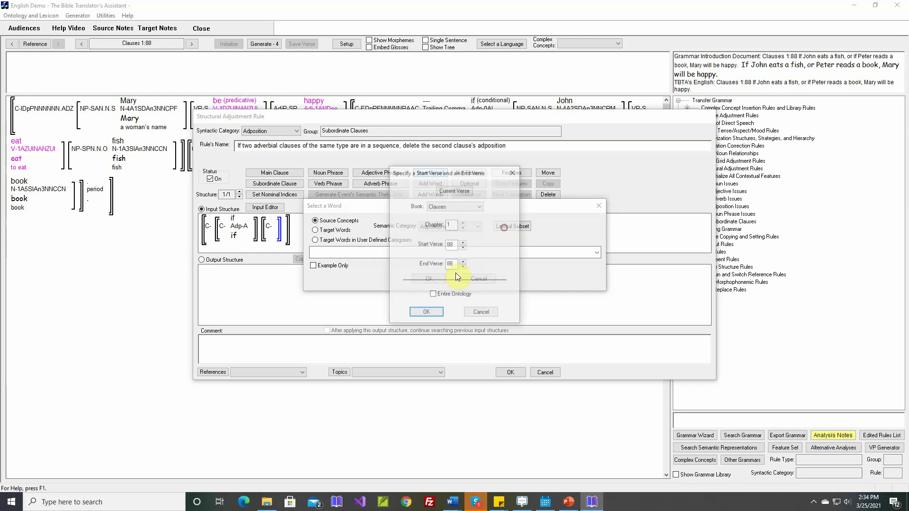
{"action": "left_click", "coordinate": [427, 312]}
{"action": "left_click", "coordinate": [405, 252]}
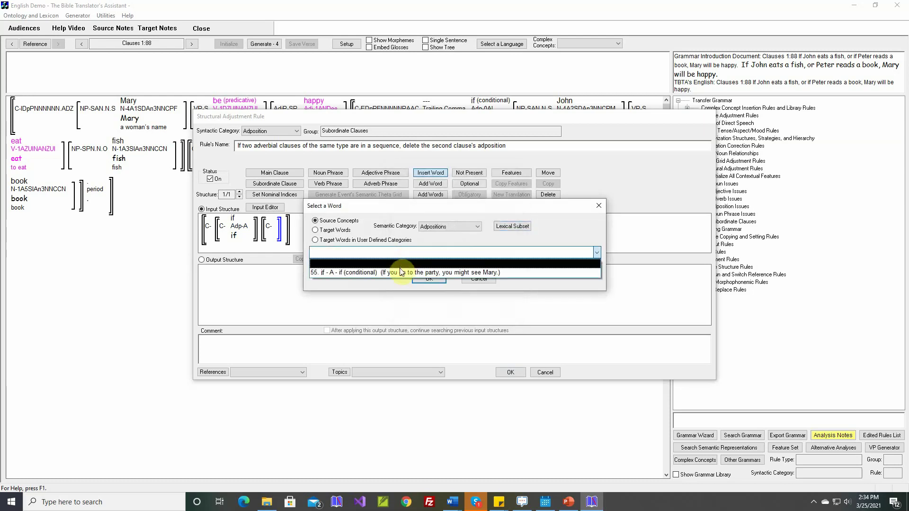
{"action": "left_click", "coordinate": [399, 271]}
{"action": "left_click", "coordinate": [419, 277]}
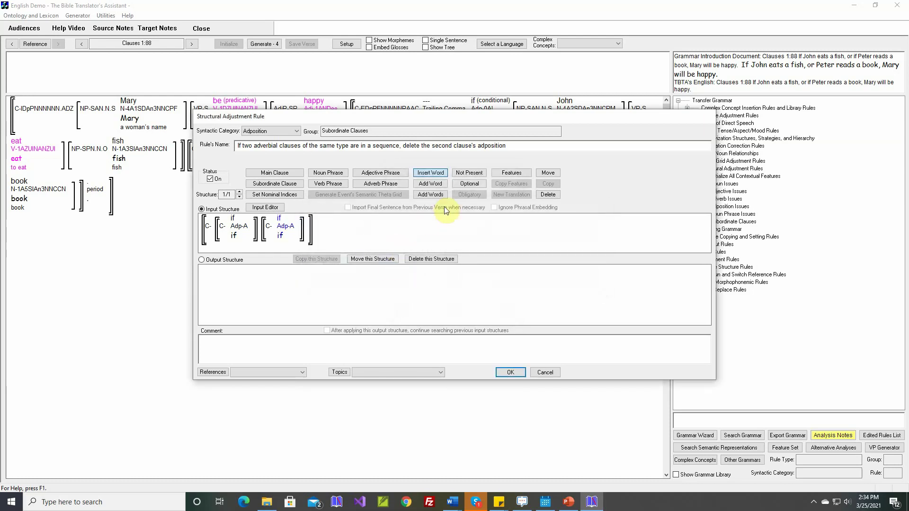
- Set the Sequence feature to First Coordinate on the first subordinate clause and Last Coordinate on the second
{"action": "left_click", "coordinate": [513, 173]}
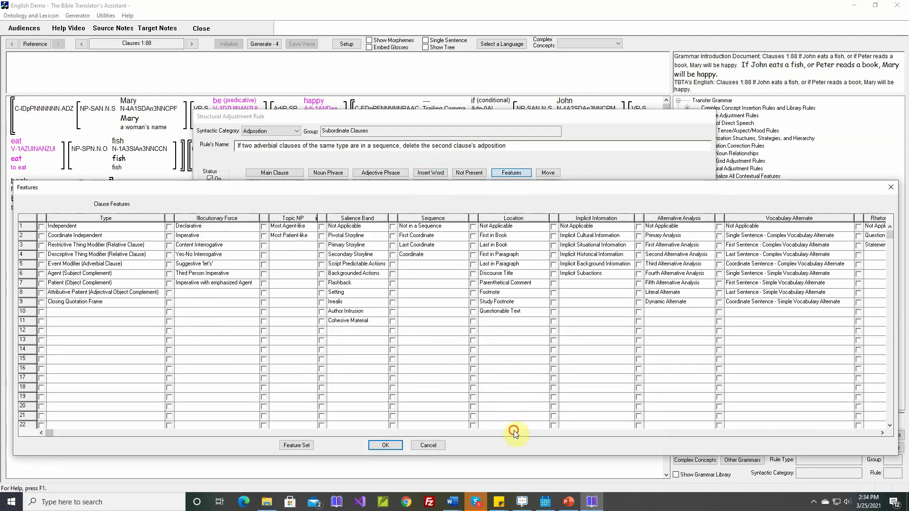
{"action": "left_click", "coordinate": [513, 432]}
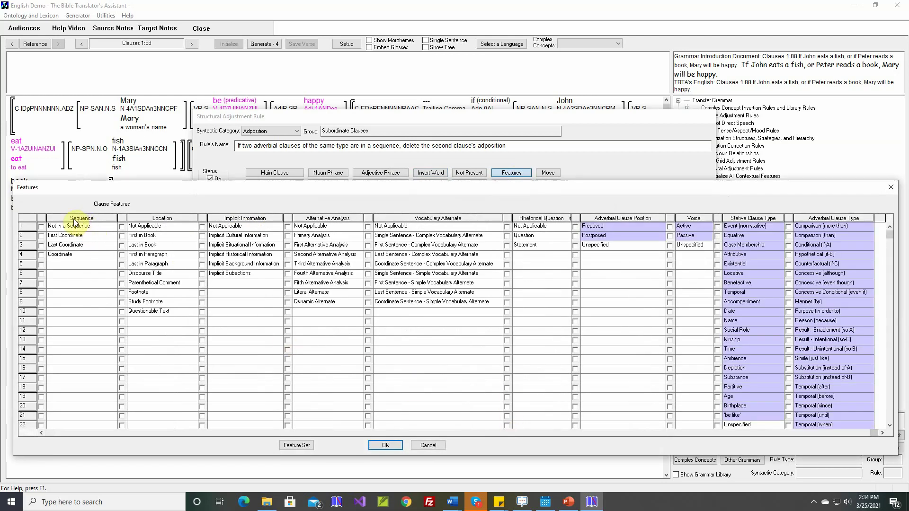
{"action": "left_click", "coordinate": [41, 236]}
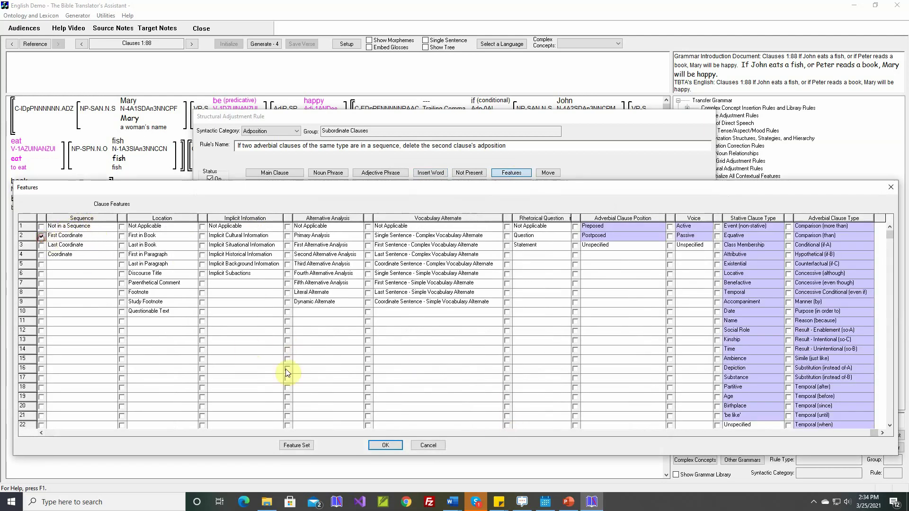
{"action": "left_click", "coordinate": [370, 442]}
{"action": "double_click", "coordinate": [275, 225]}
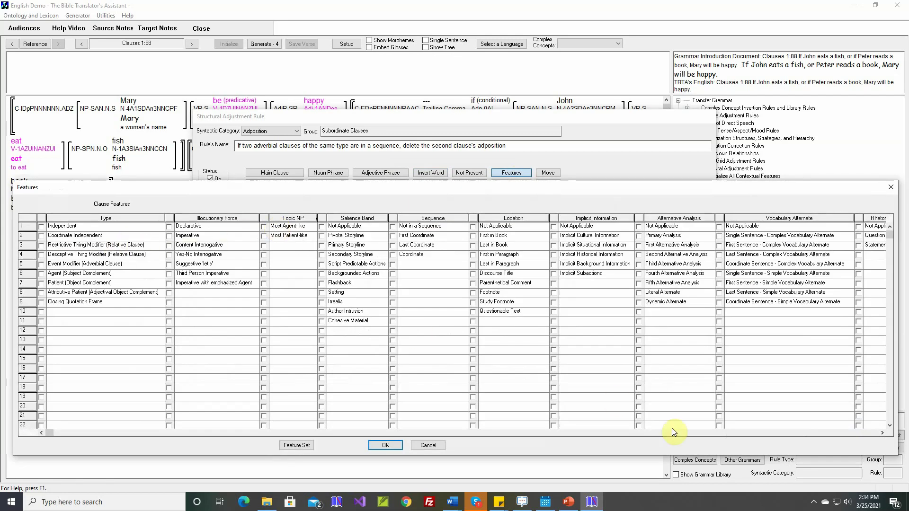
{"action": "left_click", "coordinate": [672, 433]}
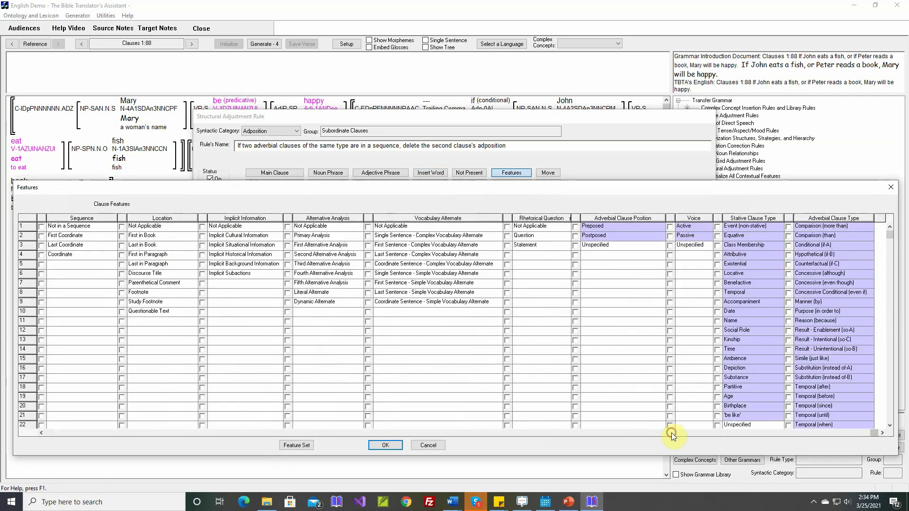
{"action": "left_click", "coordinate": [42, 245]}
{"action": "left_click", "coordinate": [385, 445]}
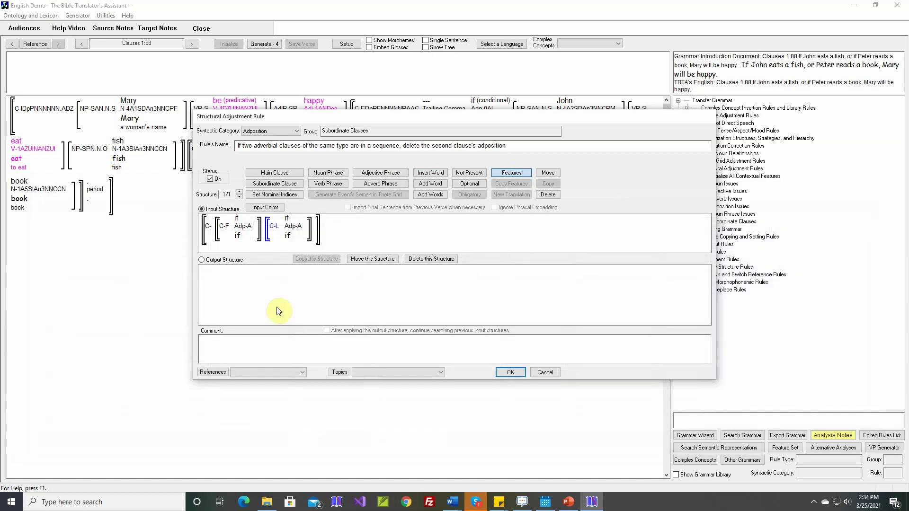
- Mark the second clause's "if" for deletion in the output structure, and save the rule with the Clauses 1:88 example as its comment
{"action": "left_click", "coordinate": [202, 260]}
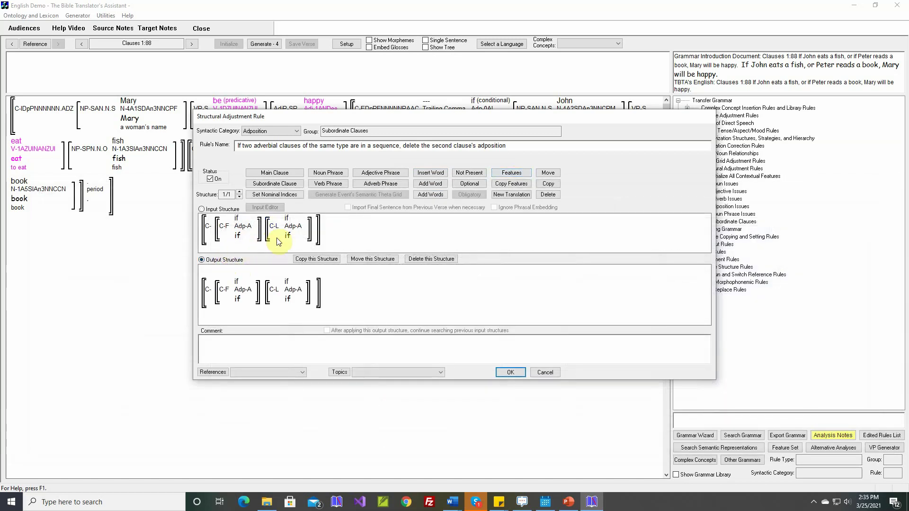
{"action": "left_click", "coordinate": [289, 299]}
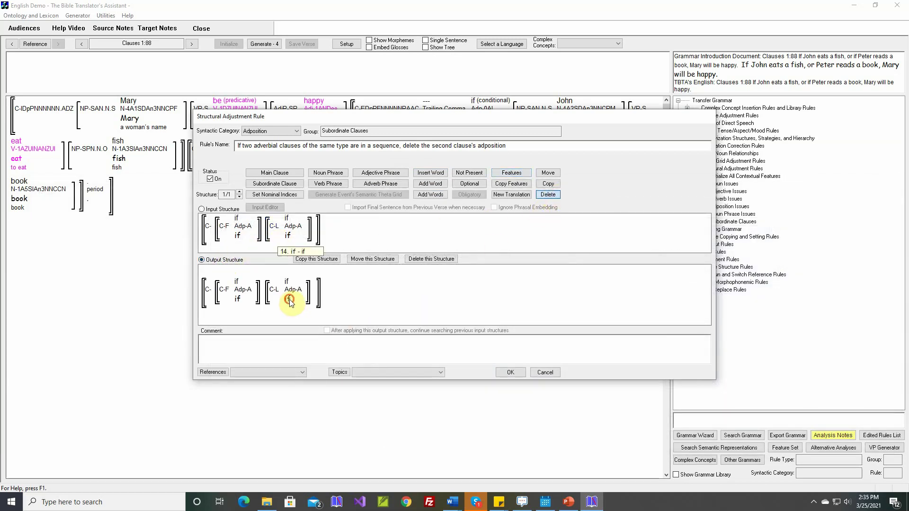
{"action": "right_click", "coordinate": [294, 339]}
{"action": "left_click", "coordinate": [316, 346]}
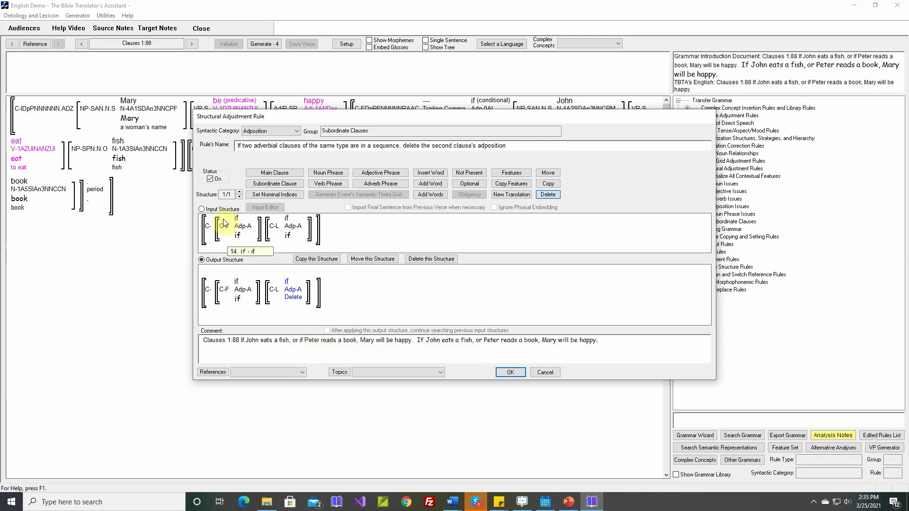
{"action": "left_click", "coordinate": [509, 373]}
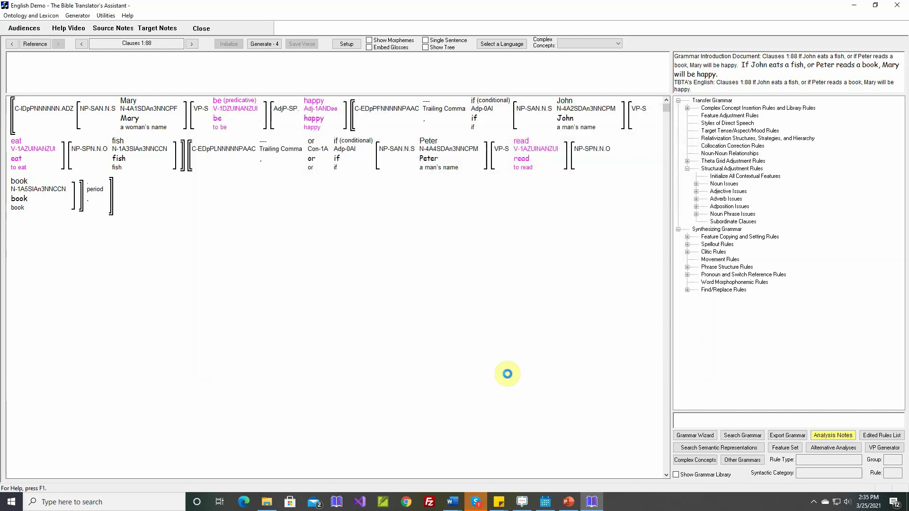
- Generate and save Clauses 1:88, and return to the saved target text comparison for Clauses 1:68 to 1:89
{"action": "left_click", "coordinate": [263, 44]}
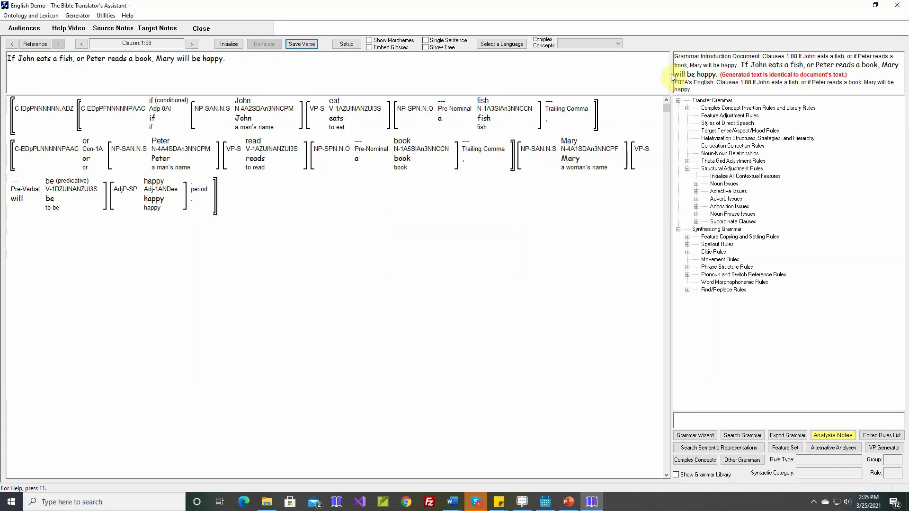
{"action": "left_click", "coordinate": [308, 45]}
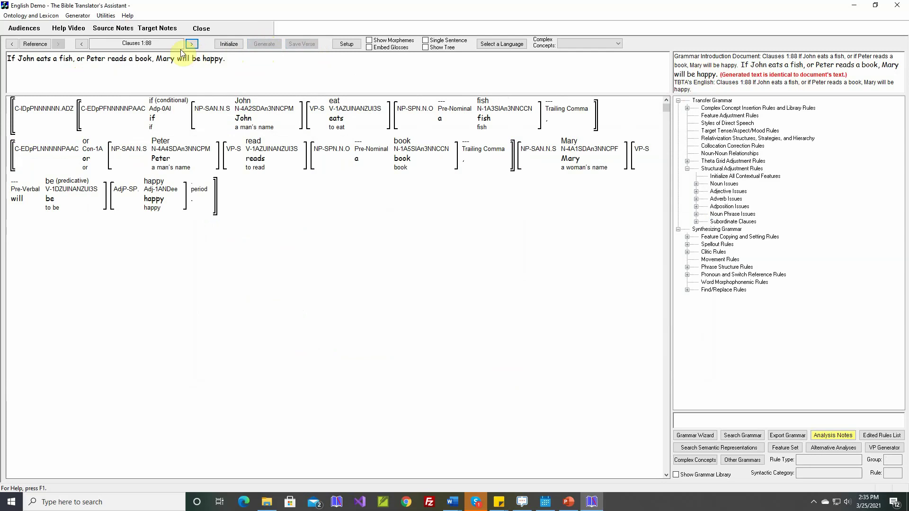
{"action": "left_click", "coordinate": [78, 15]}
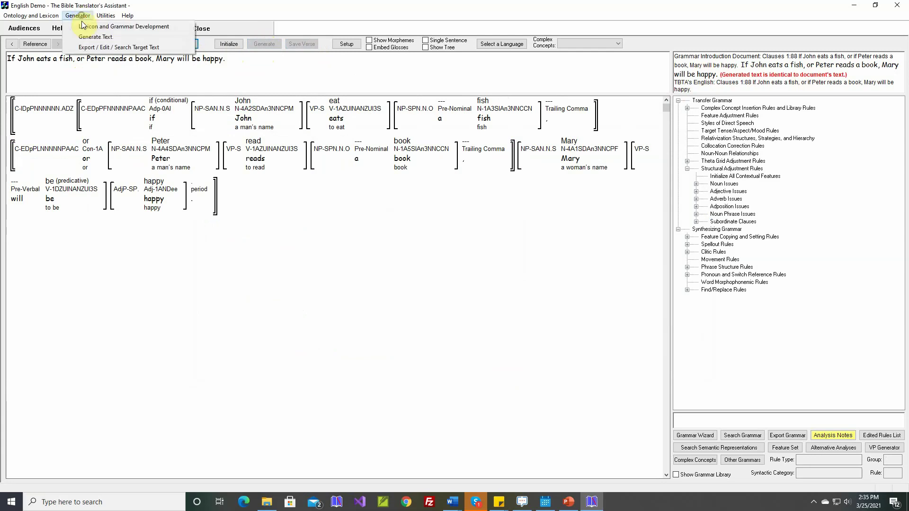
{"action": "left_click", "coordinate": [87, 46]}
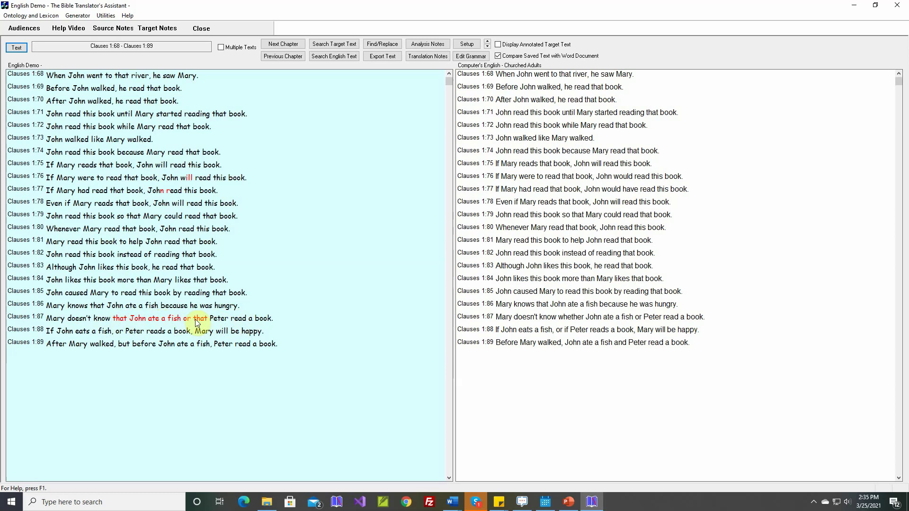
- Check the Word document's translation for Clauses 1:87 and close it
{"action": "right_click", "coordinate": [122, 324]}
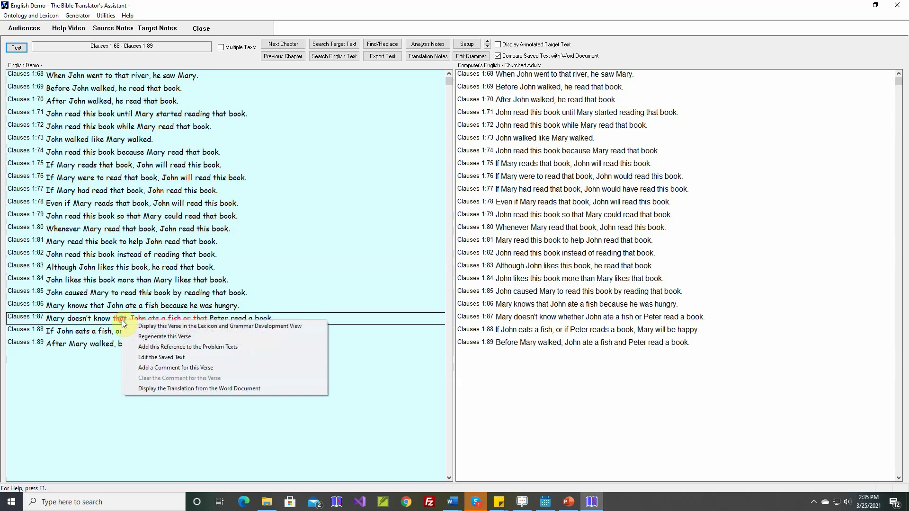
{"action": "left_click", "coordinate": [152, 387]}
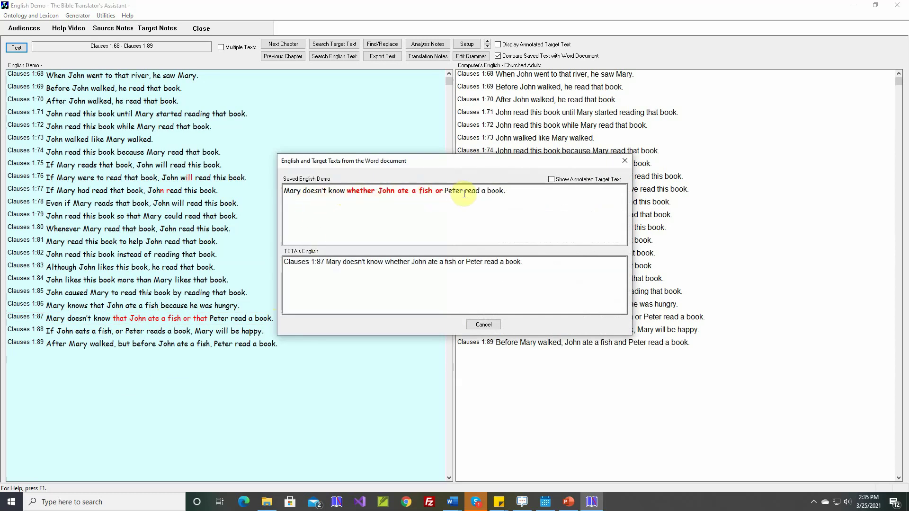
{"action": "left_click", "coordinate": [484, 324]}
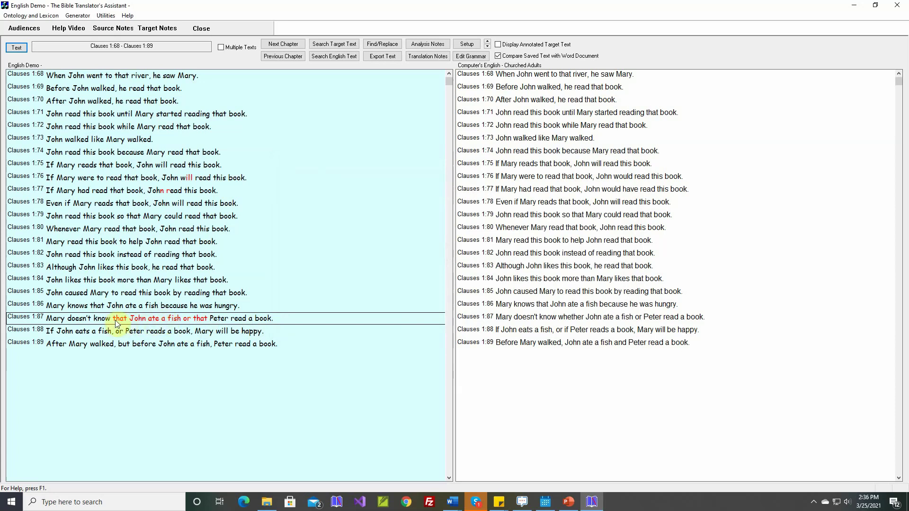
- Display Clauses 1:87 in the Lexicon and Grammar Development view and open the Theta Grid Adjustment rule for the verb "know"
{"action": "right_click", "coordinate": [158, 320]}
{"action": "left_click", "coordinate": [170, 326]}
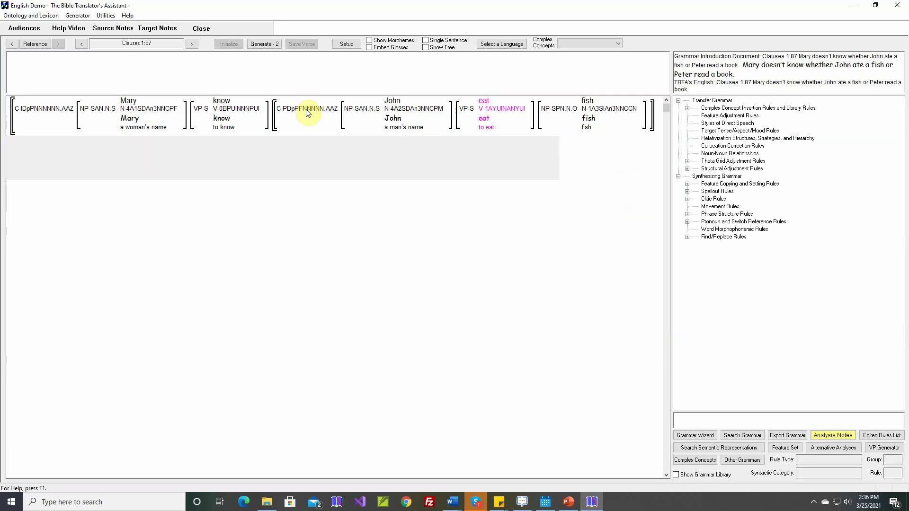
{"action": "mouse_move", "coordinate": [307, 112]}
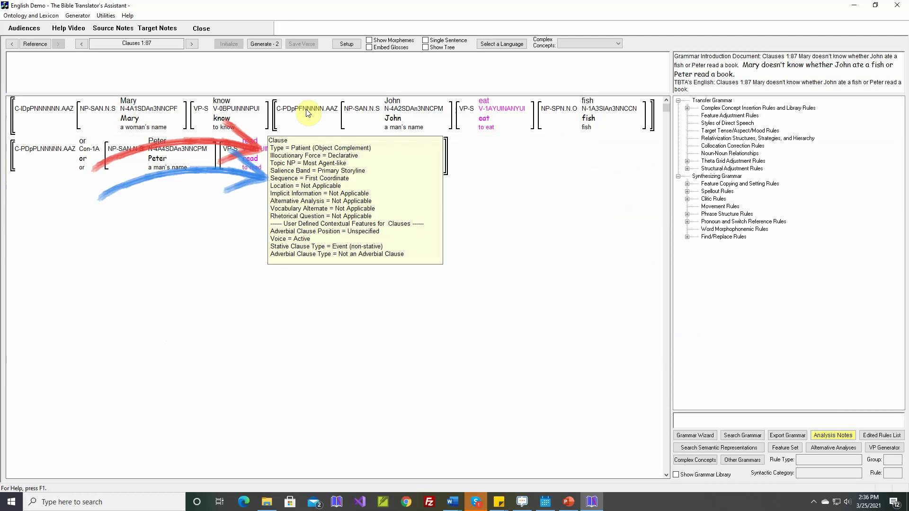
{"action": "mouse_move", "coordinate": [33, 152]}
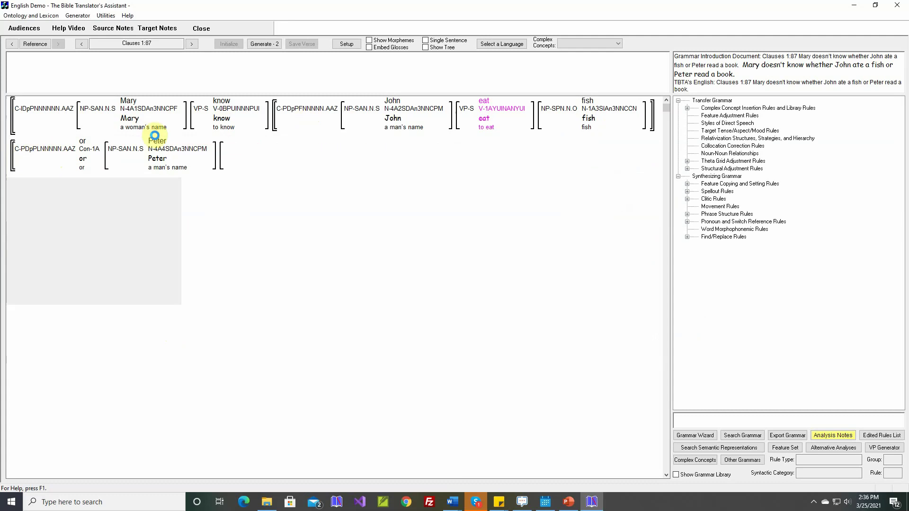
{"action": "right_click", "coordinate": [223, 107]}
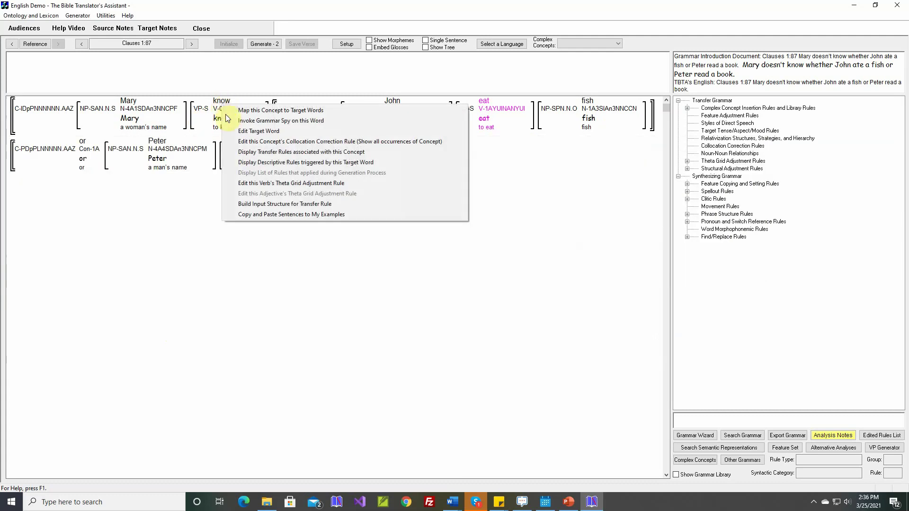
{"action": "left_click", "coordinate": [265, 183]}
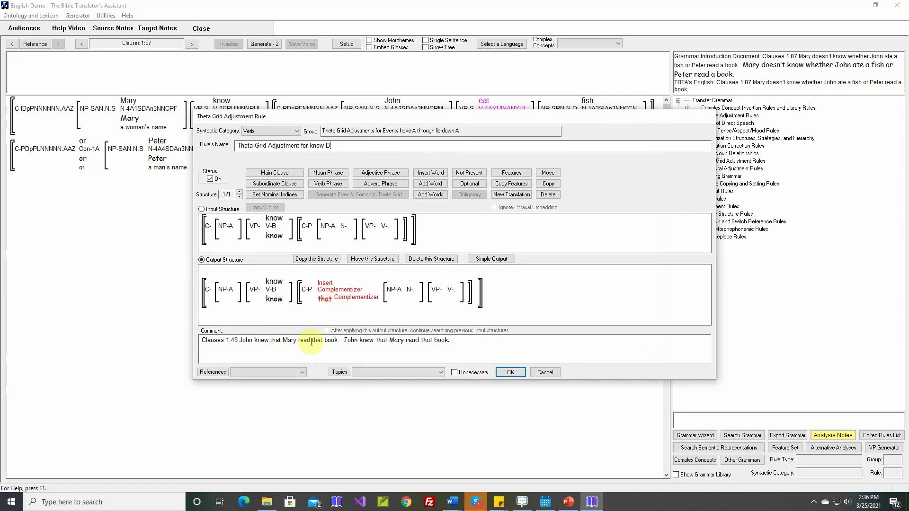
- Start a second structure in the know-B rule and add another subordinate clause after the existing complement clause in its input
{"action": "left_click", "coordinate": [240, 192]}
{"action": "left_click", "coordinate": [278, 183]}
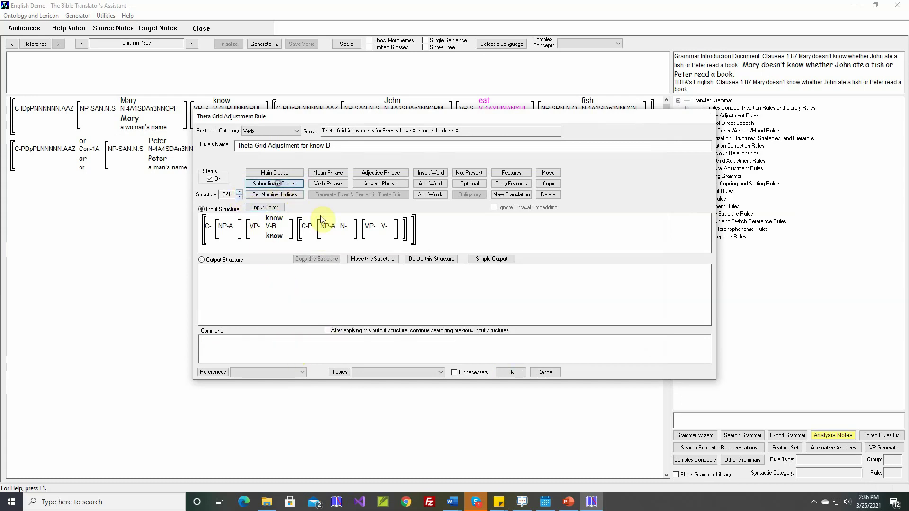
{"action": "left_click", "coordinate": [422, 234]}
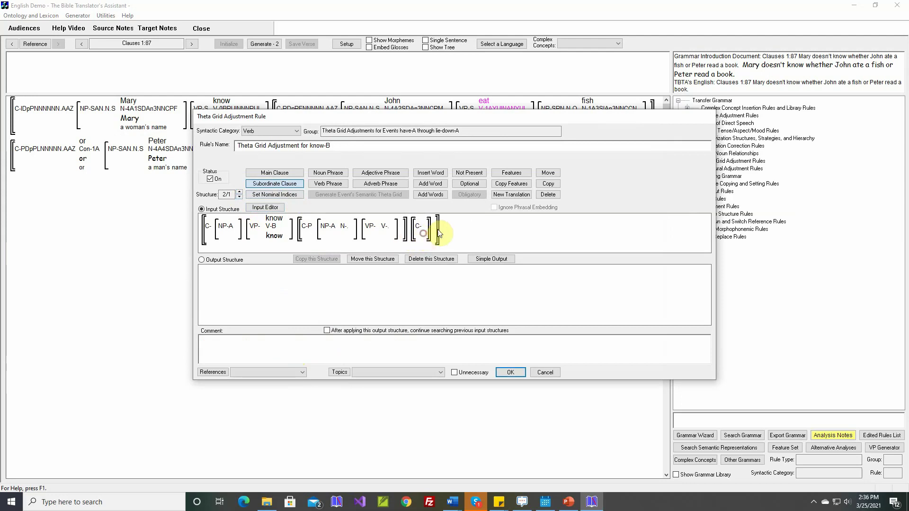
- Set the new subordinate clause's Type to Patient (Object Complement) and its Sequence to Last Coordinate
{"action": "left_click", "coordinate": [511, 173]}
{"action": "mouse_move", "coordinate": [310, 230]}
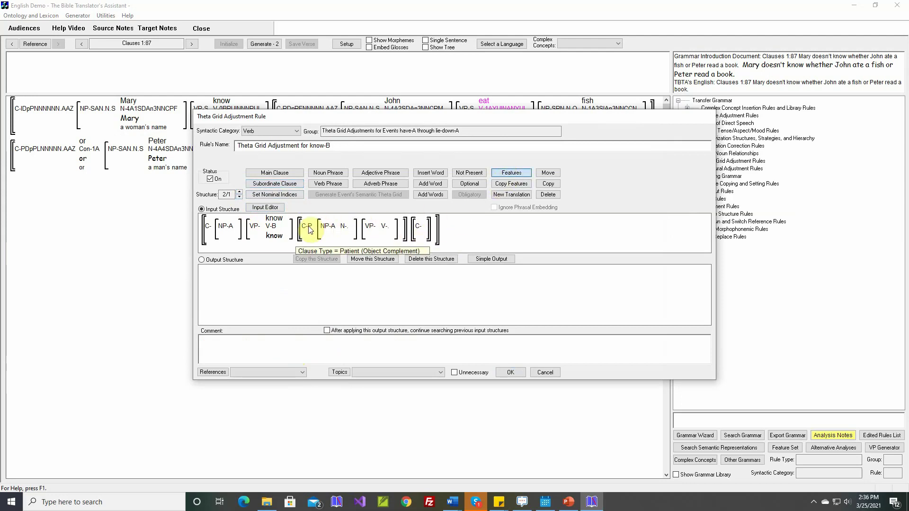
{"action": "left_click", "coordinate": [417, 227]}
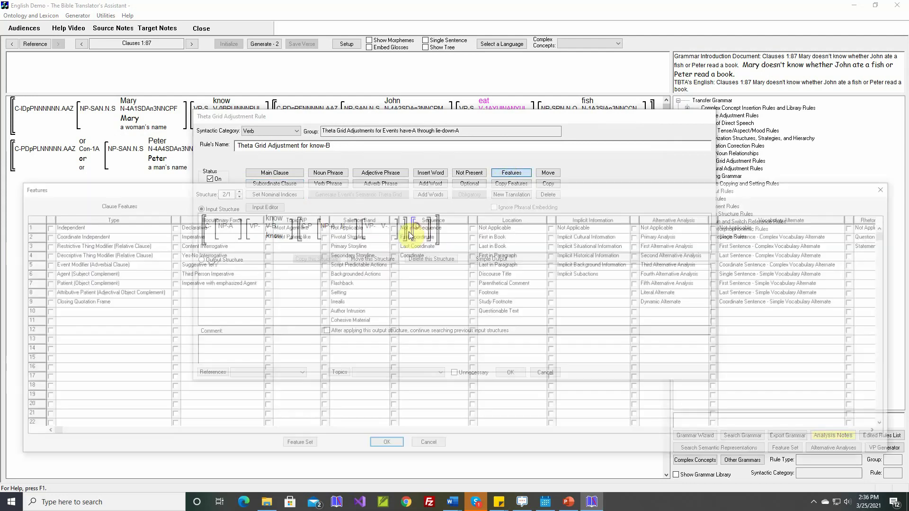
{"action": "left_click", "coordinate": [40, 284]}
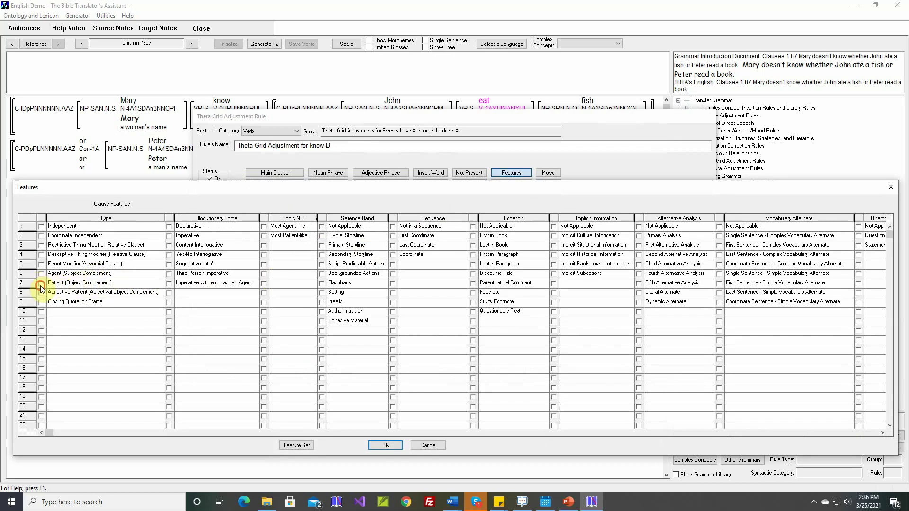
{"action": "left_click", "coordinate": [619, 432]}
{"action": "left_click", "coordinate": [41, 245]}
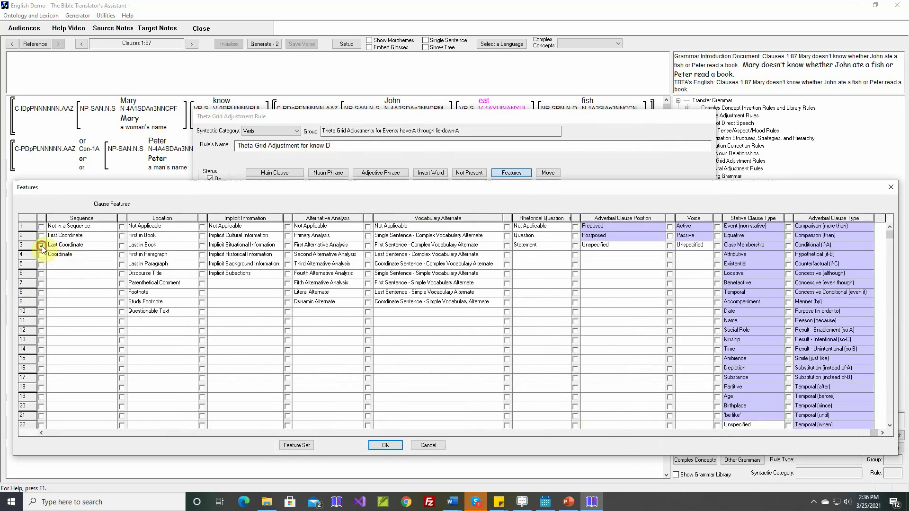
{"action": "left_click", "coordinate": [397, 446]}
- Set the Sequence feature of the first complement clause to First Coordinate
{"action": "double_click", "coordinate": [306, 226]}
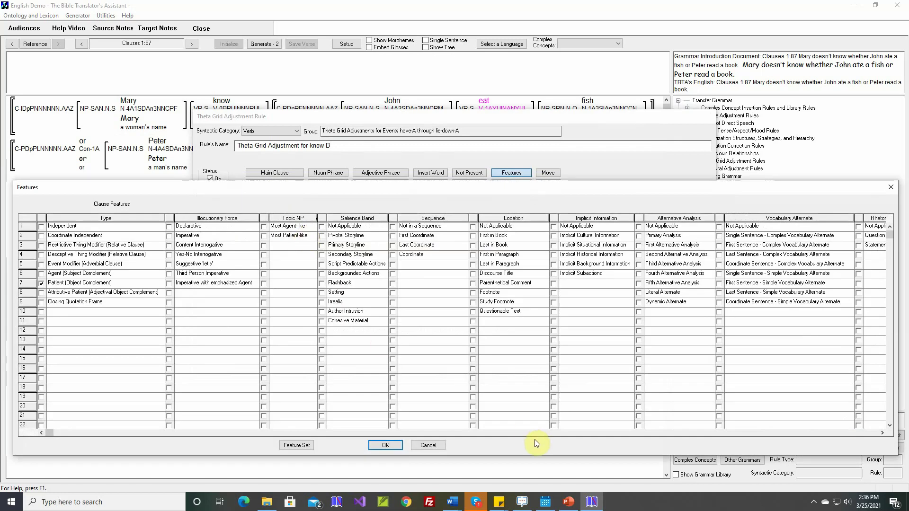
{"action": "left_click", "coordinate": [530, 433]}
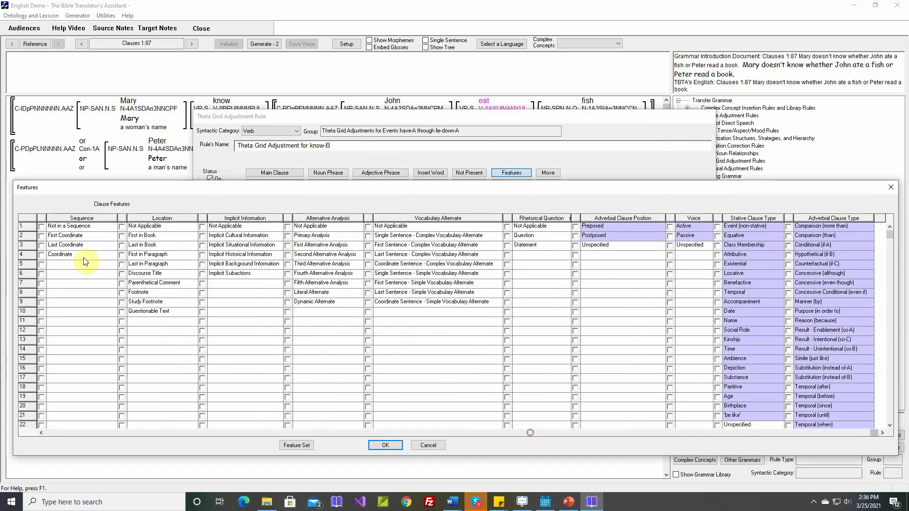
{"action": "left_click", "coordinate": [42, 236]}
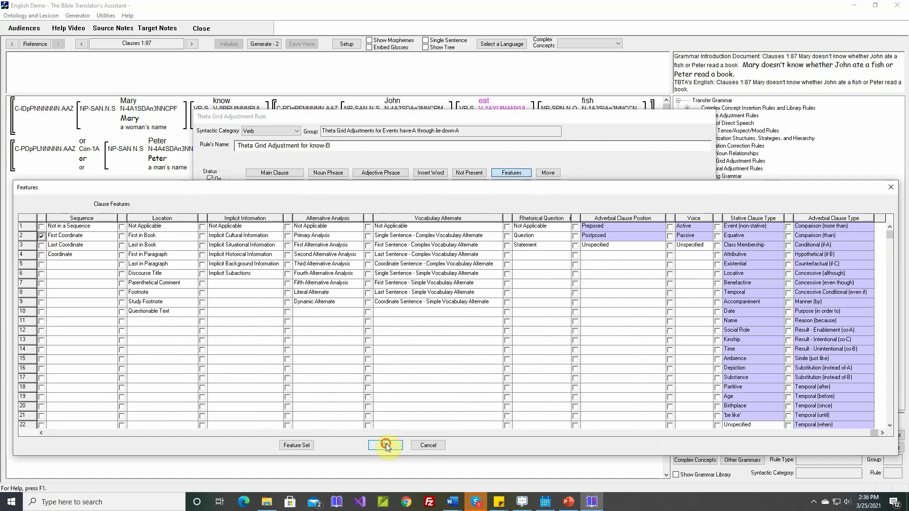
{"action": "left_click", "coordinate": [386, 445]}
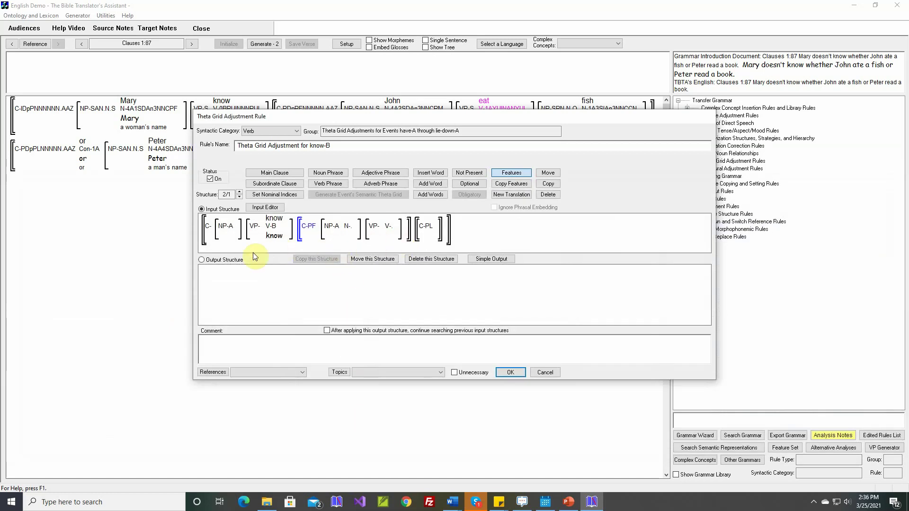
- Insert the Complementizer "whether" at the start of the first complement clause in the output structure
{"action": "left_click", "coordinate": [232, 263]}
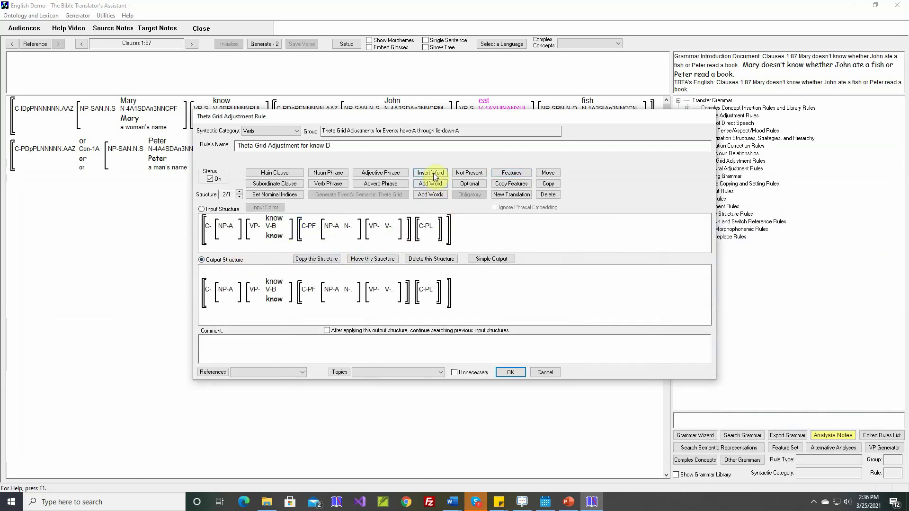
{"action": "left_click", "coordinate": [322, 289]}
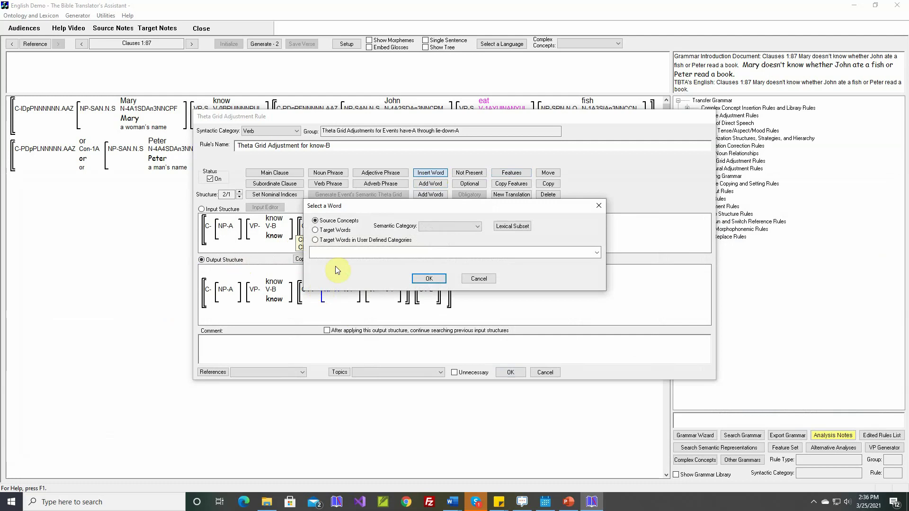
{"action": "left_click", "coordinate": [346, 241]}
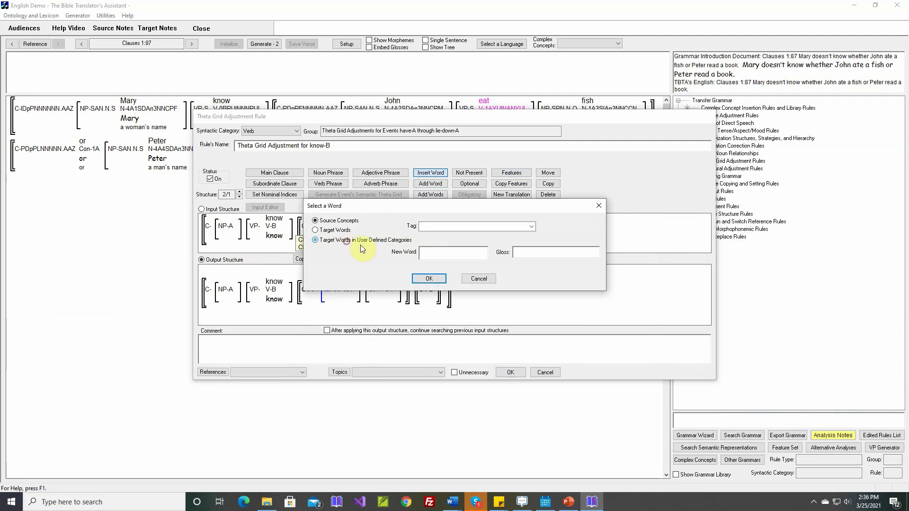
{"action": "left_click", "coordinate": [531, 226]}
{"action": "left_click", "coordinate": [472, 248]}
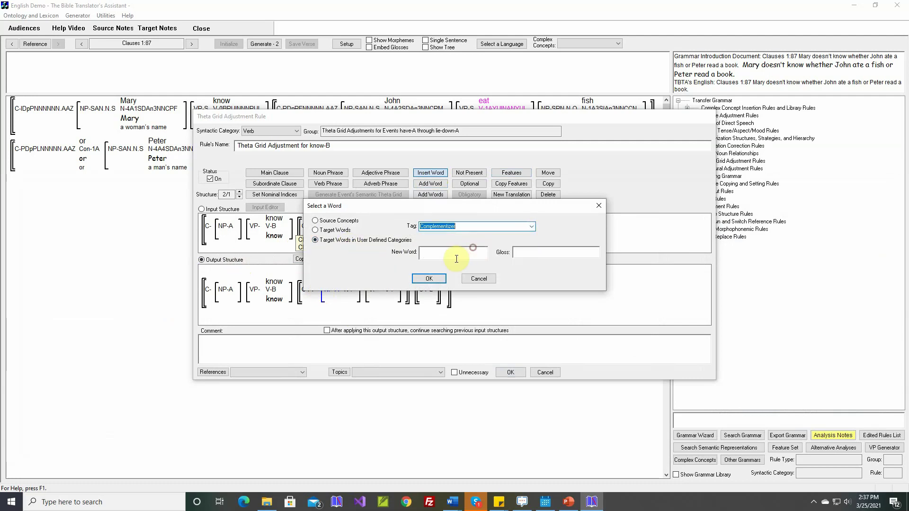
{"action": "left_click", "coordinate": [455, 257]}
{"action": "type", "text": "whether"}
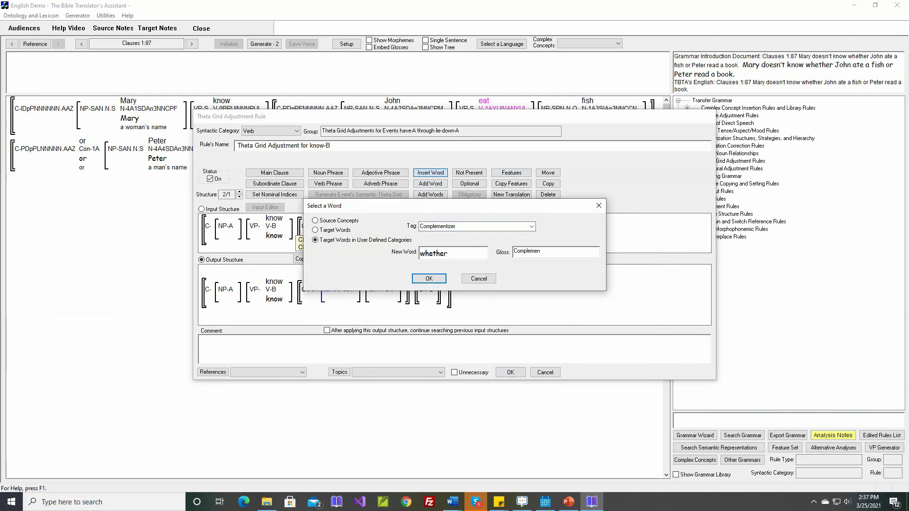
{"action": "key", "text": "Return"}
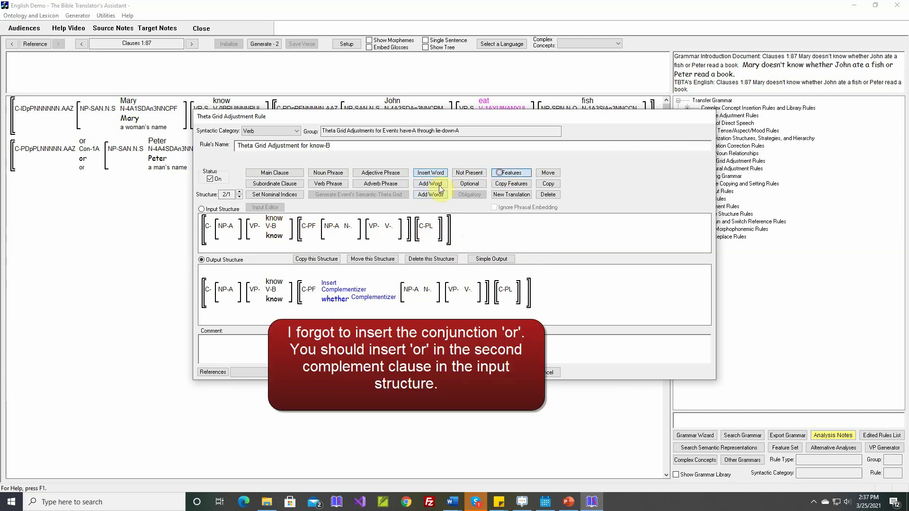
- Set the input verb "know" to Negative polarity, and add the Clauses 1:87 example as the structure's comment
{"action": "left_click", "coordinate": [273, 227]}
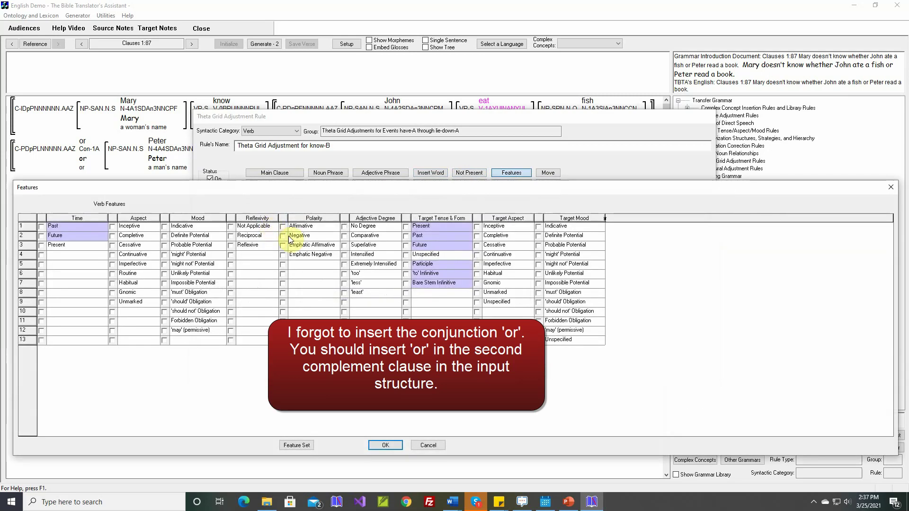
{"action": "left_click", "coordinate": [282, 236]}
{"action": "left_click", "coordinate": [385, 445]}
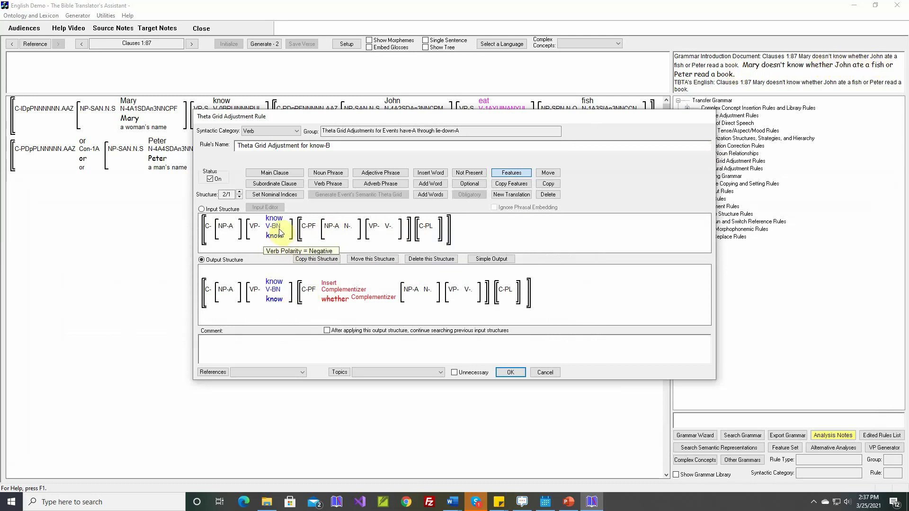
{"action": "right_click", "coordinate": [344, 336]}
{"action": "left_click", "coordinate": [354, 340]}
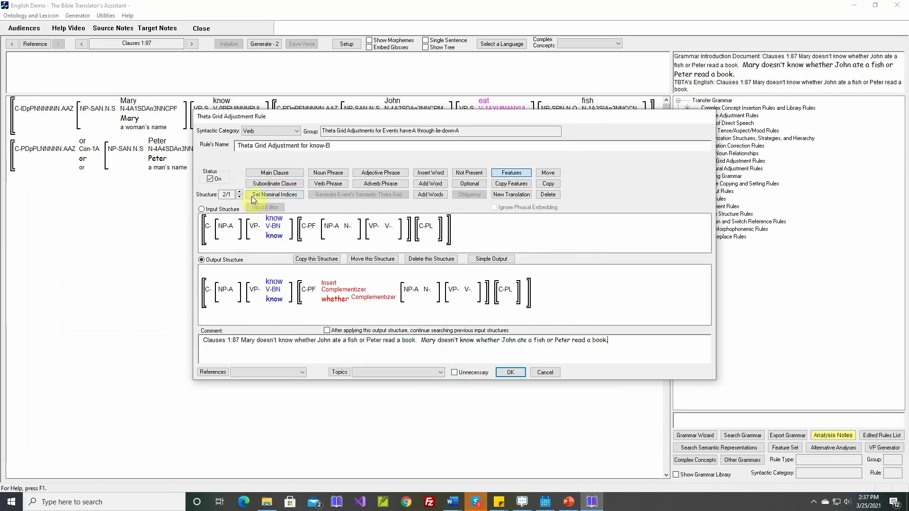
- Compare the "that" and "whether" structures of the know-B rule, and save the rule
{"action": "mouse_move", "coordinate": [279, 226]}
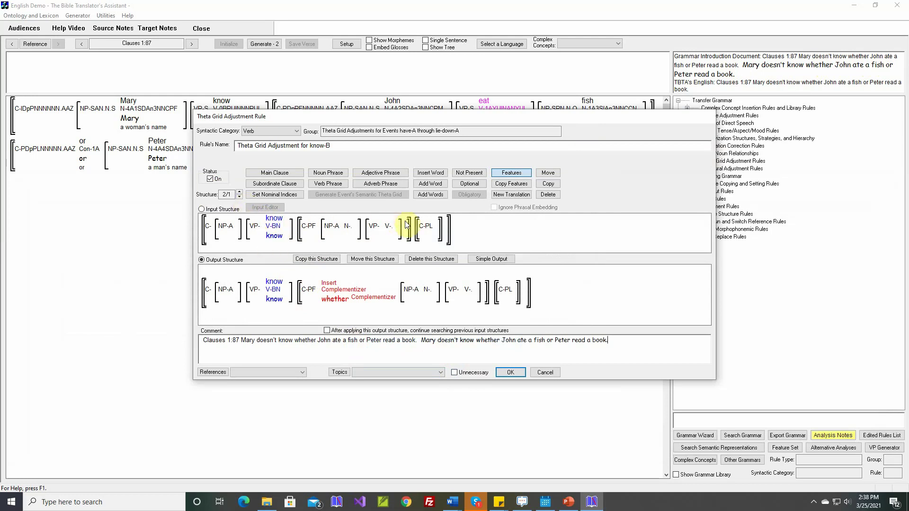
{"action": "left_click", "coordinate": [240, 198]}
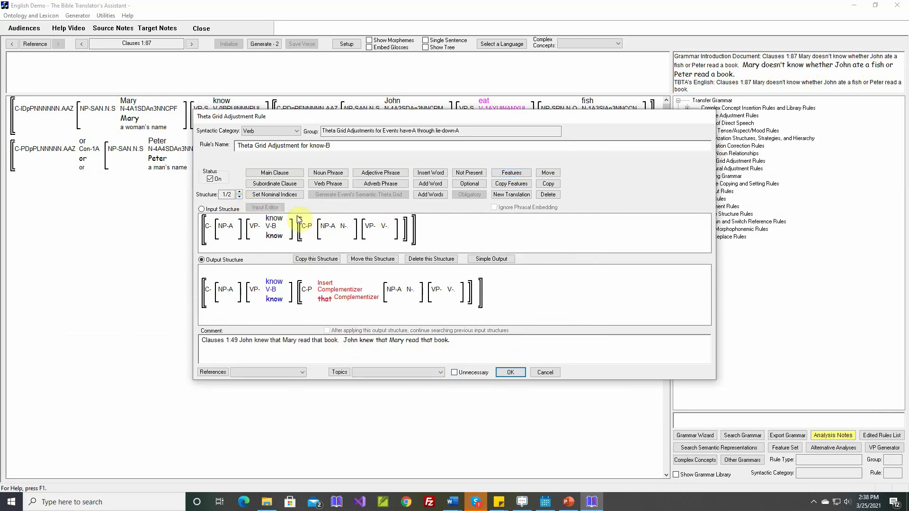
{"action": "left_click", "coordinate": [240, 192]}
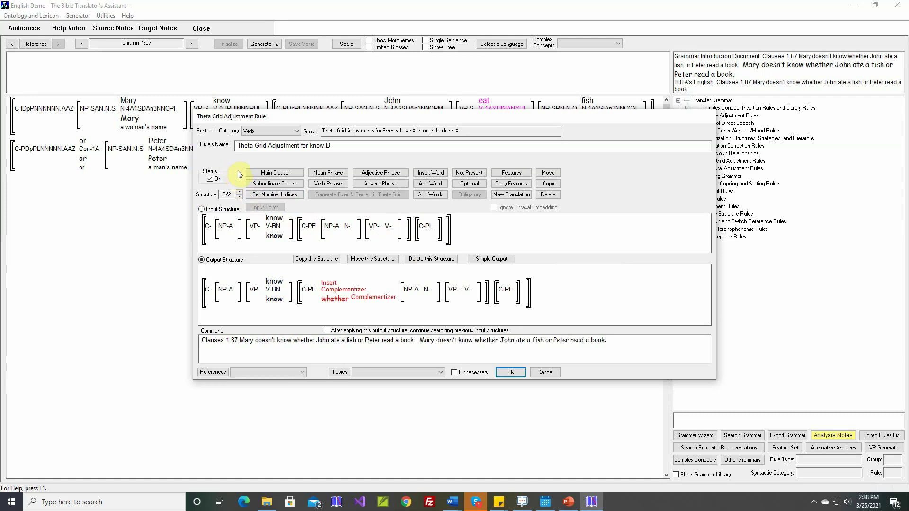
{"action": "left_click", "coordinate": [229, 194]}
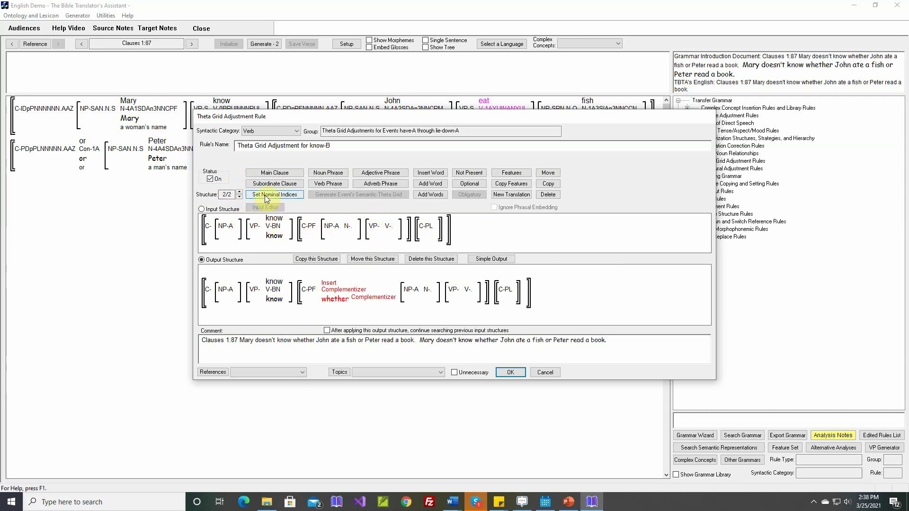
{"action": "left_click", "coordinate": [239, 197]}
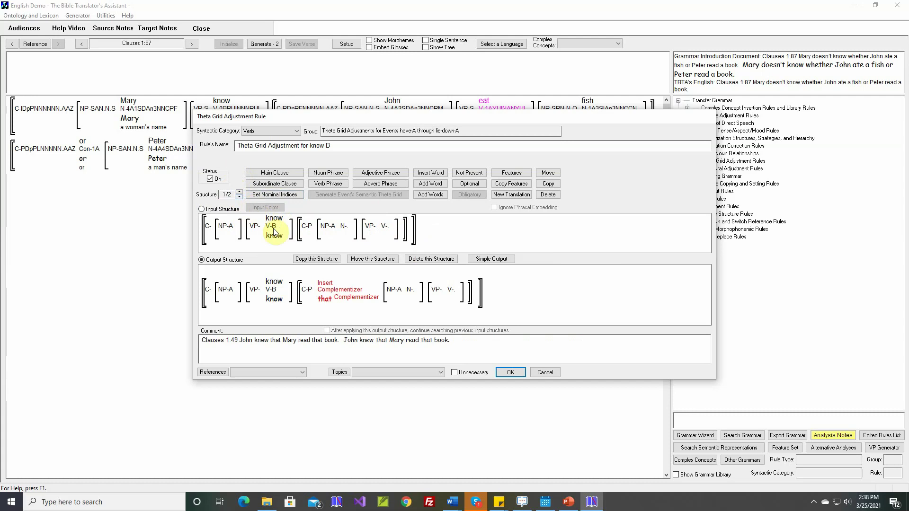
{"action": "left_click", "coordinate": [239, 192]}
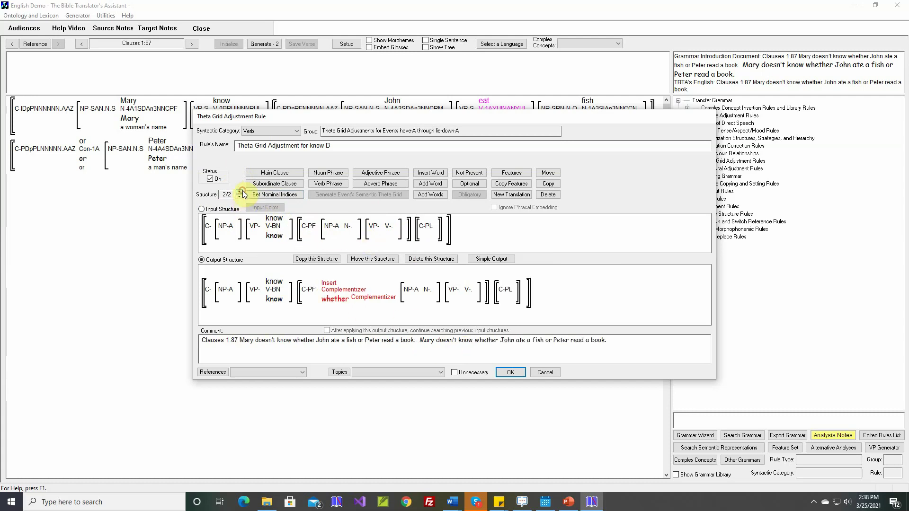
{"action": "left_click", "coordinate": [510, 373]}
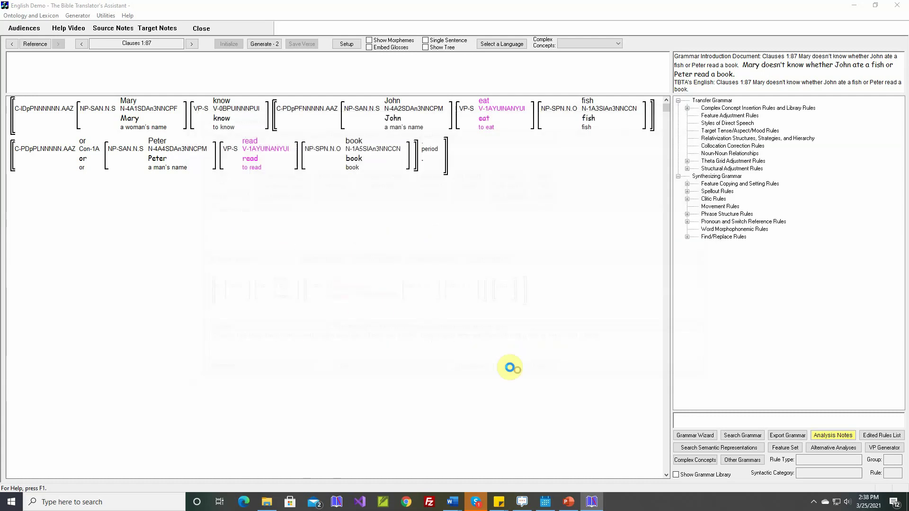
- Generate and save Clauses 1:87, and return to the saved target text comparison for Clauses 1:68 to 1:89
{"action": "left_click", "coordinate": [271, 47]}
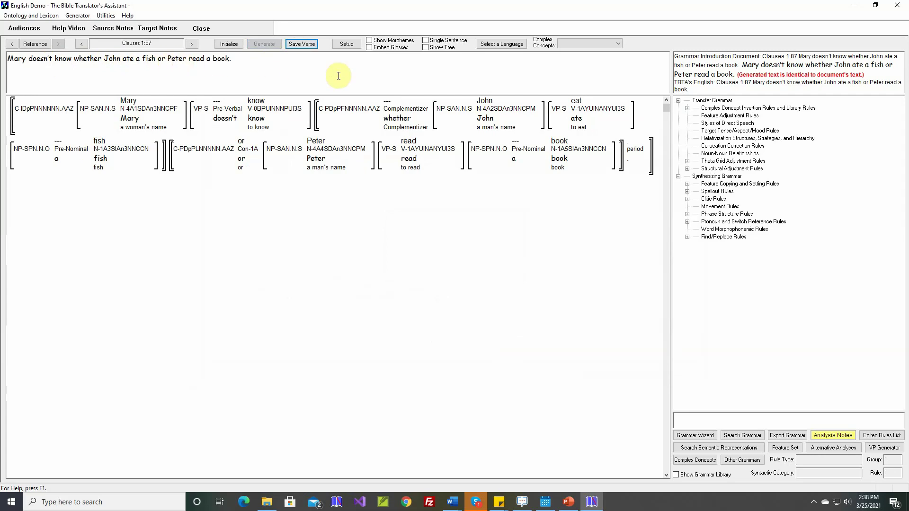
{"action": "left_click", "coordinate": [318, 47]}
{"action": "left_click", "coordinate": [78, 16]}
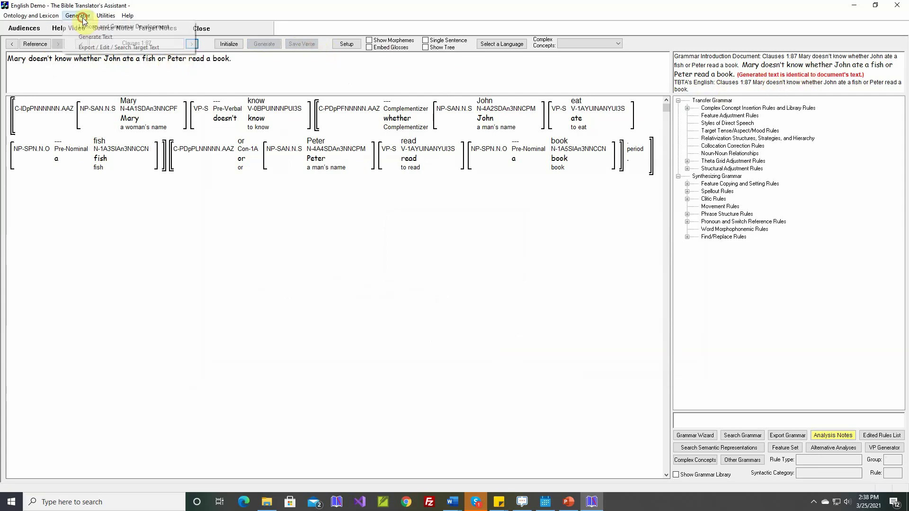
{"action": "left_click", "coordinate": [92, 47]}
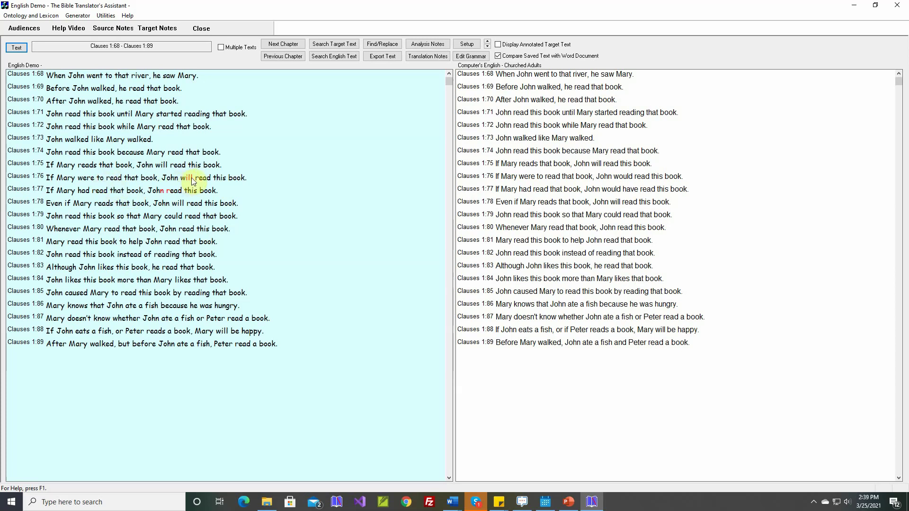
- Open Clauses 1:76 in the Lexicon and Grammar Development View, generate it, and examine its clause and verb features
{"action": "right_click", "coordinate": [144, 180]}
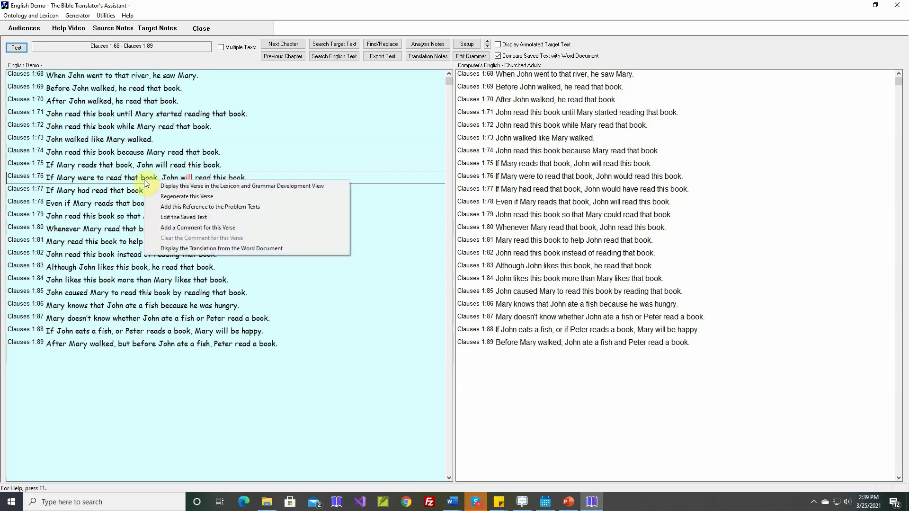
{"action": "left_click", "coordinate": [152, 185]}
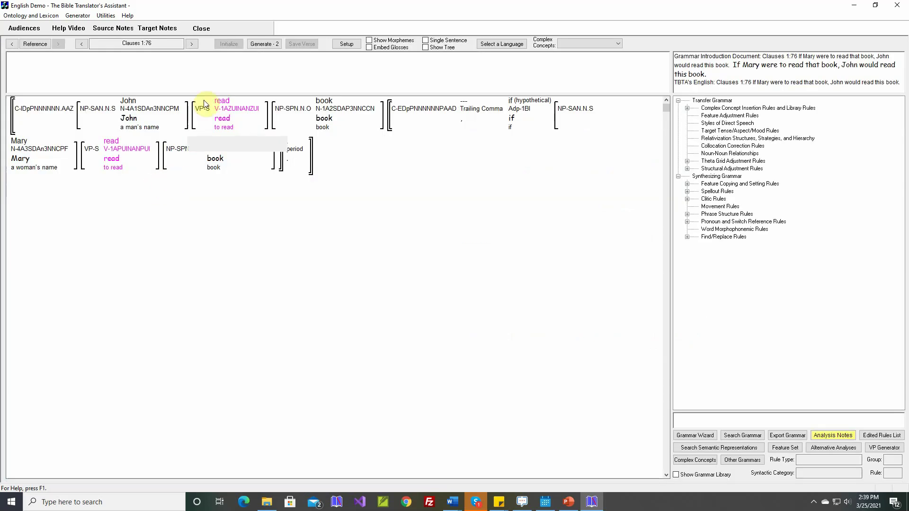
{"action": "left_click", "coordinate": [268, 45]}
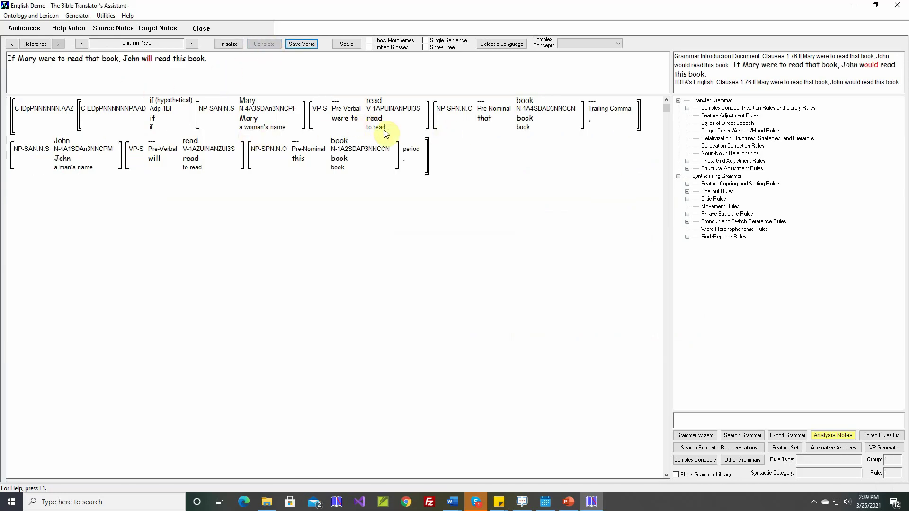
{"action": "mouse_move", "coordinate": [346, 124]}
{"action": "mouse_move", "coordinate": [156, 162]}
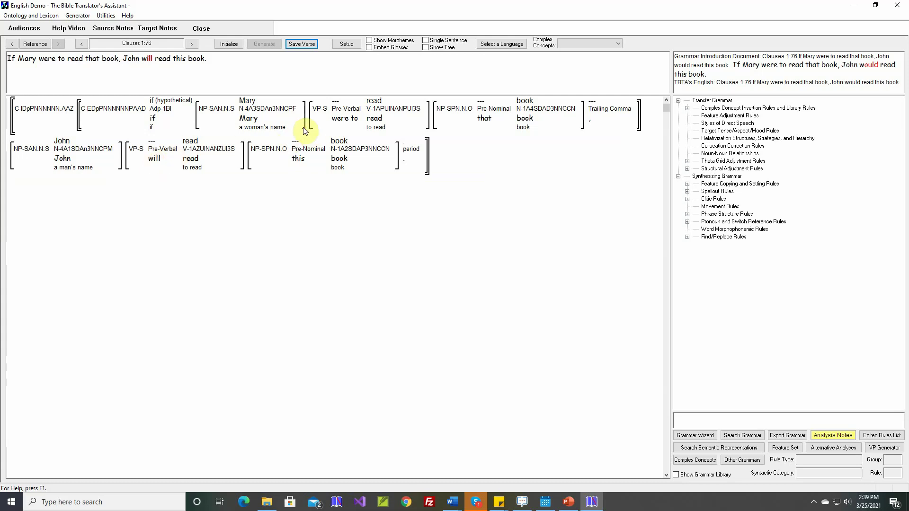
{"action": "left_click", "coordinate": [168, 112]}
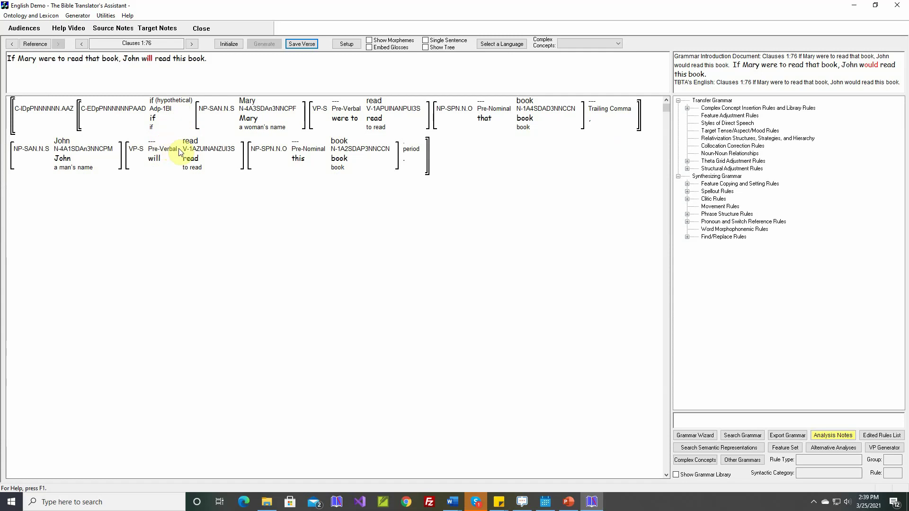
- Open the generic verb spellout rule "Build all VPs" at its Adverbial Clauses layer, keeping the generated verse visible
{"action": "left_click", "coordinate": [687, 191]}
{"action": "left_click", "coordinate": [696, 206]}
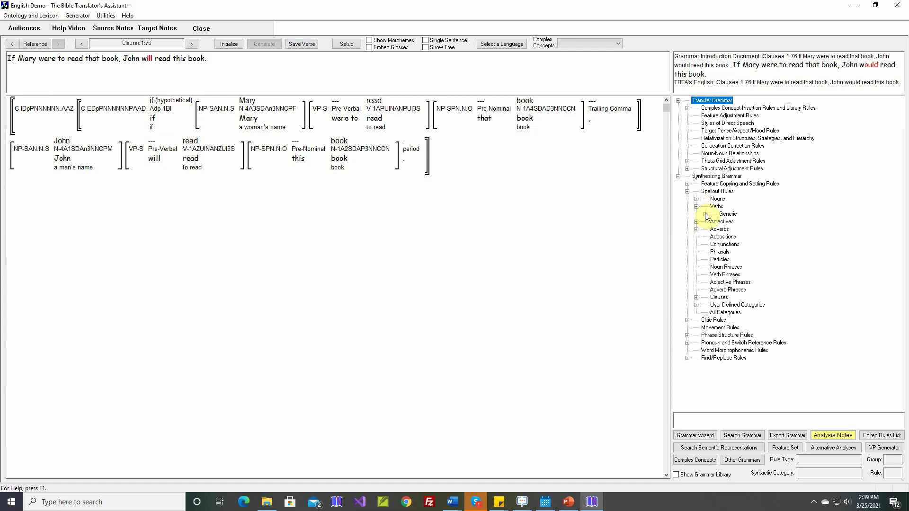
{"action": "left_click", "coordinate": [705, 214]}
{"action": "double_click", "coordinate": [740, 222]}
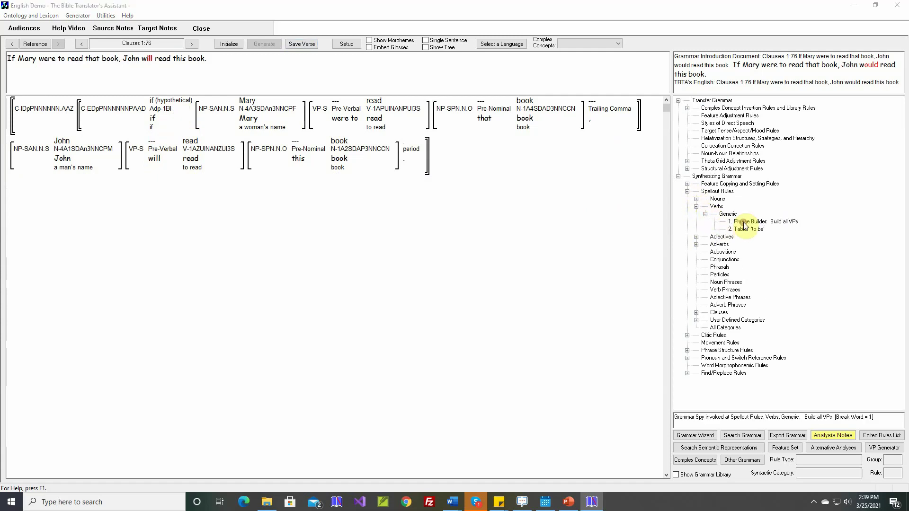
{"action": "left_click", "coordinate": [250, 181]}
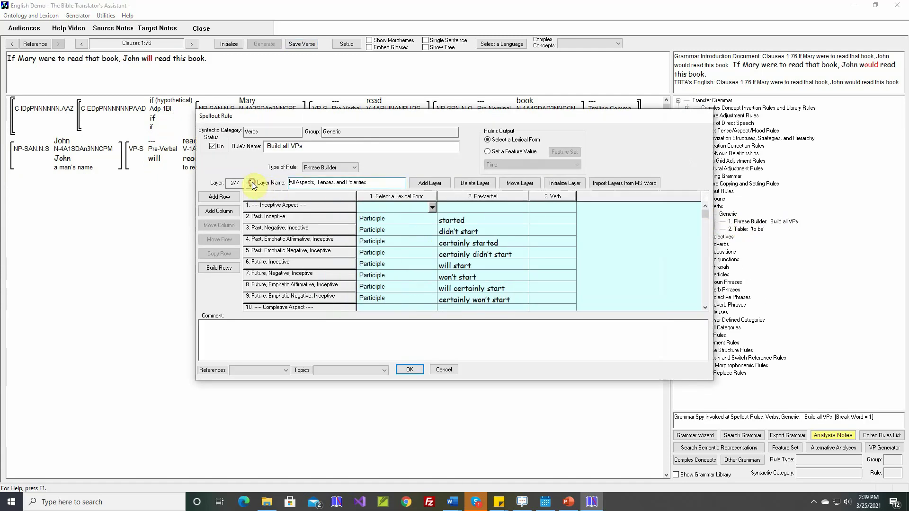
{"action": "left_click", "coordinate": [250, 181]}
{"action": "left_click", "coordinate": [250, 180]}
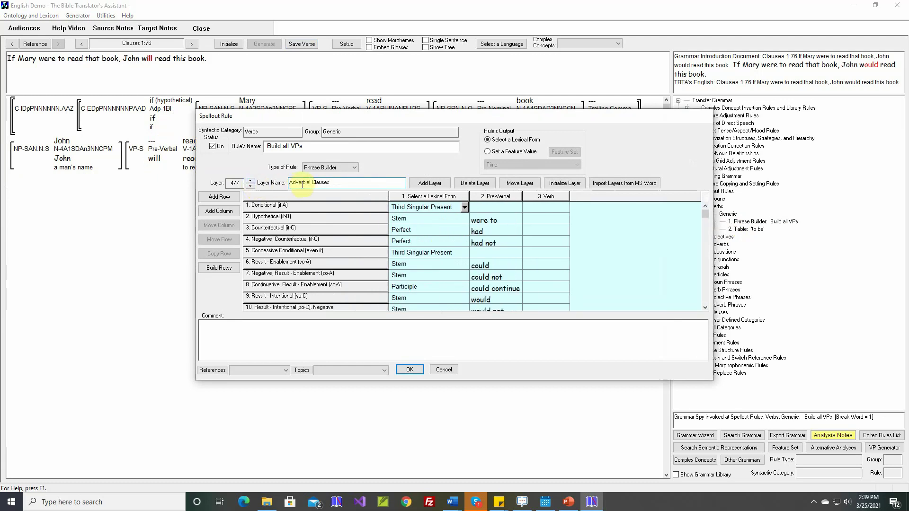
{"action": "mouse_move", "coordinate": [289, 220]}
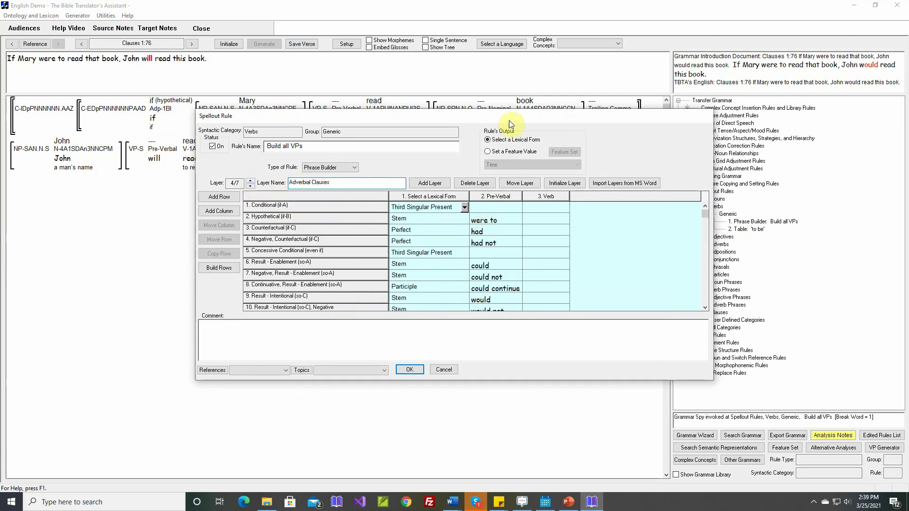
{"action": "left_click_drag", "start_coordinate": [510, 118], "coordinate": [671, 156]}
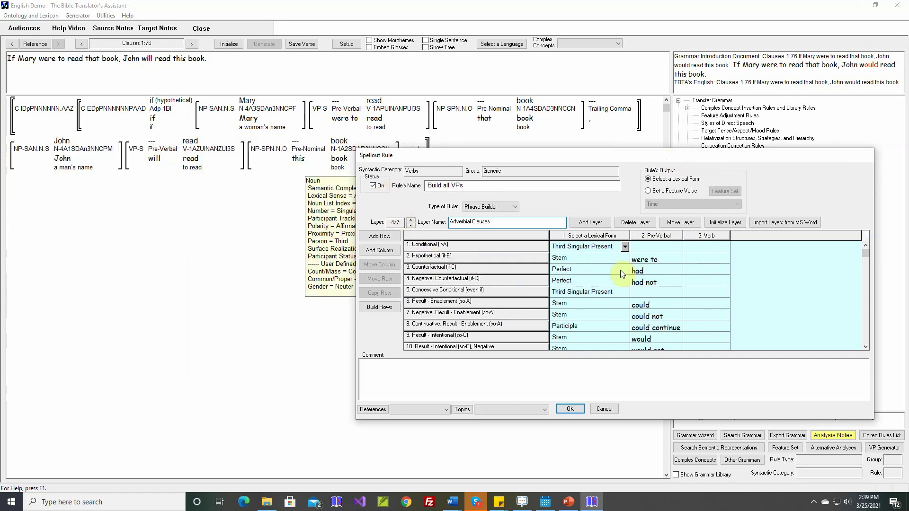
- Copy the Hypothetical (if-B) row and rename the copy "Hypothetical (if-B) Apodosis"
{"action": "left_click", "coordinate": [444, 260]}
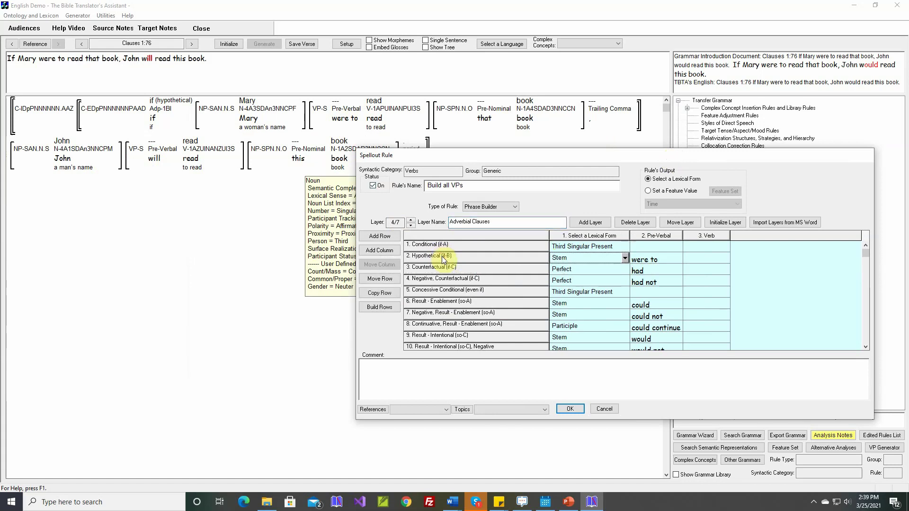
{"action": "left_click", "coordinate": [379, 293]}
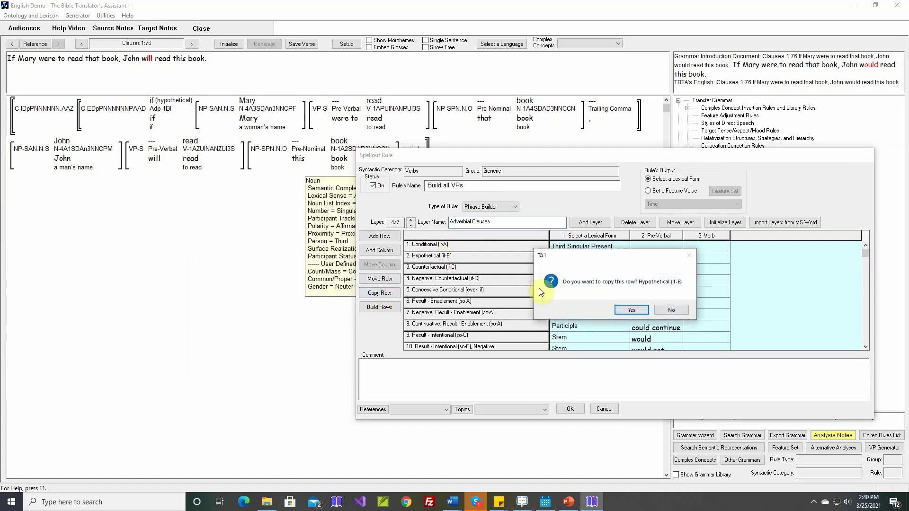
{"action": "left_click", "coordinate": [633, 310]}
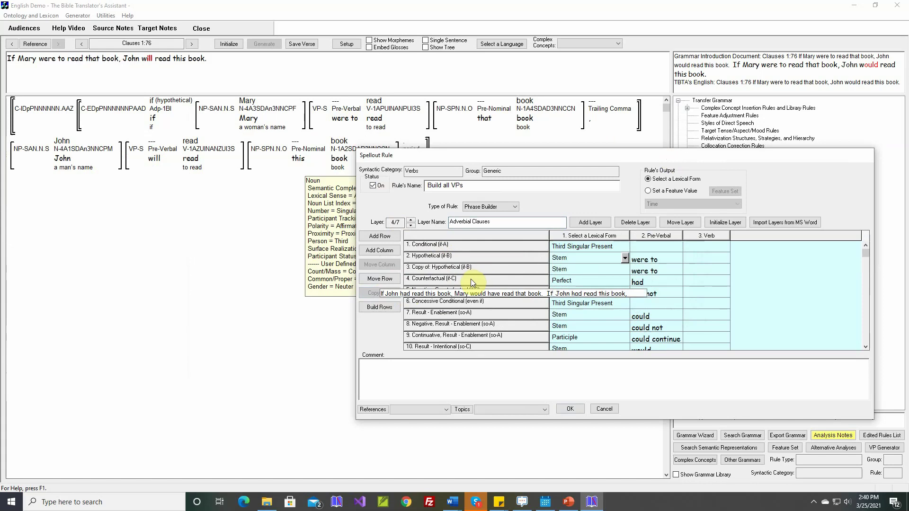
{"action": "double_click", "coordinate": [476, 266]}
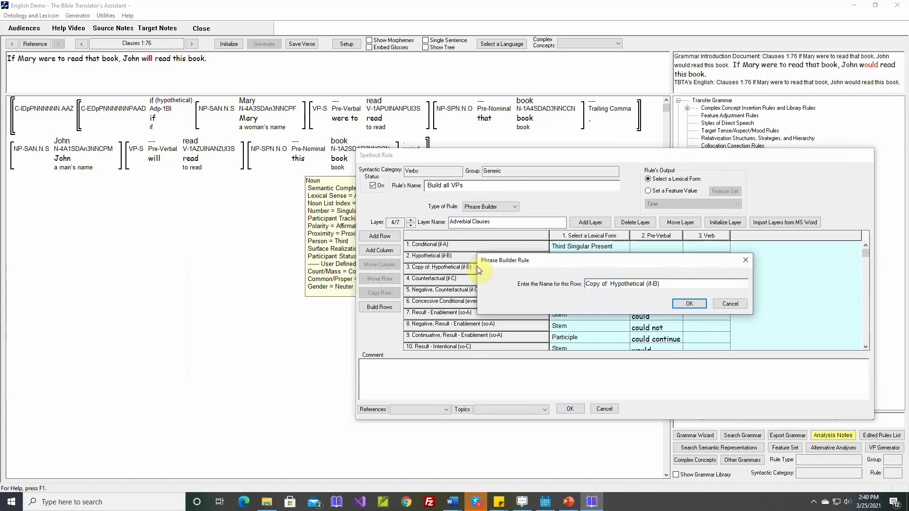
{"action": "key", "text": "Delete"}
{"action": "key", "text": "Delete"}
{"action": "key", "text": "Delete"}
{"action": "key", "text": "Delete"}
{"action": "key", "text": "Delete"}
{"action": "key", "text": "Delete"}
{"action": "key", "text": "Delete"}
{"action": "key", "text": "Delete"}
{"action": "key", "text": "Delete"}
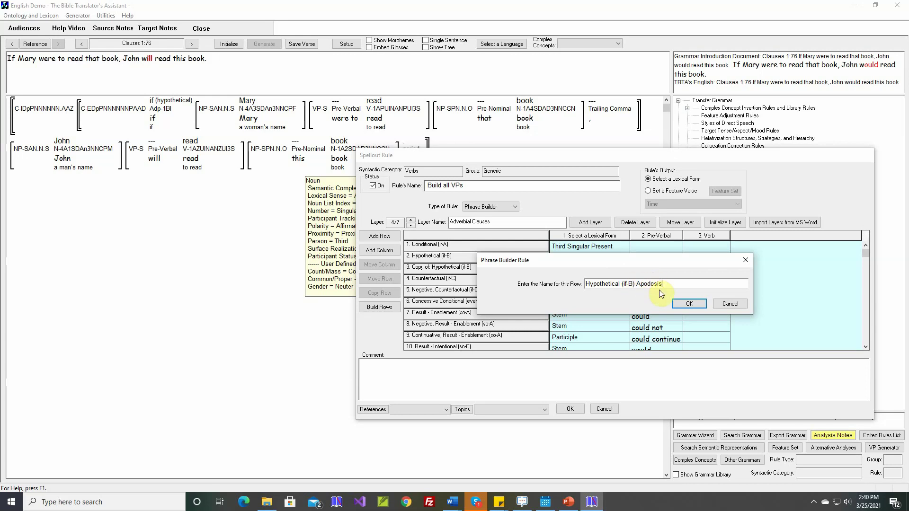
{"action": "left_click", "coordinate": [674, 304]}
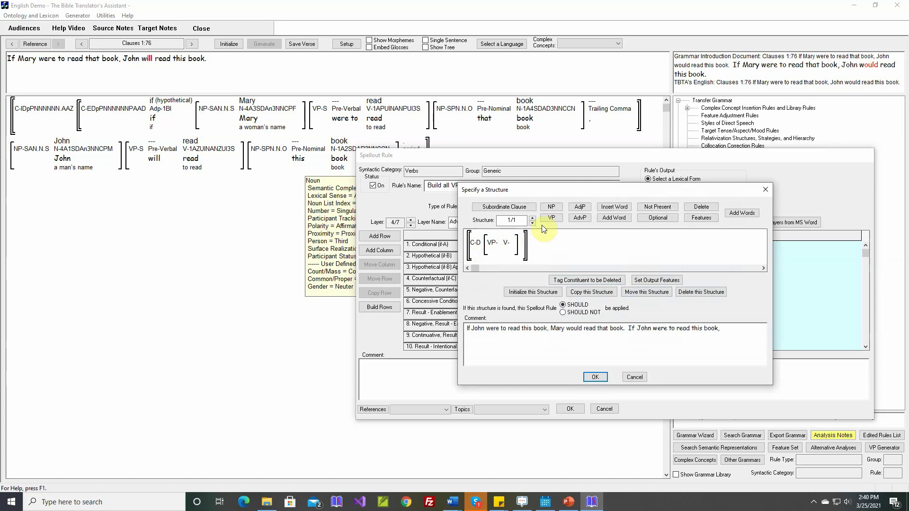
- Insert a subordinate clause before the verb phrase in the Apodosis row's structure, and clear Hypothetical (if-B) from the main clause's features
{"action": "left_click", "coordinate": [524, 209]}
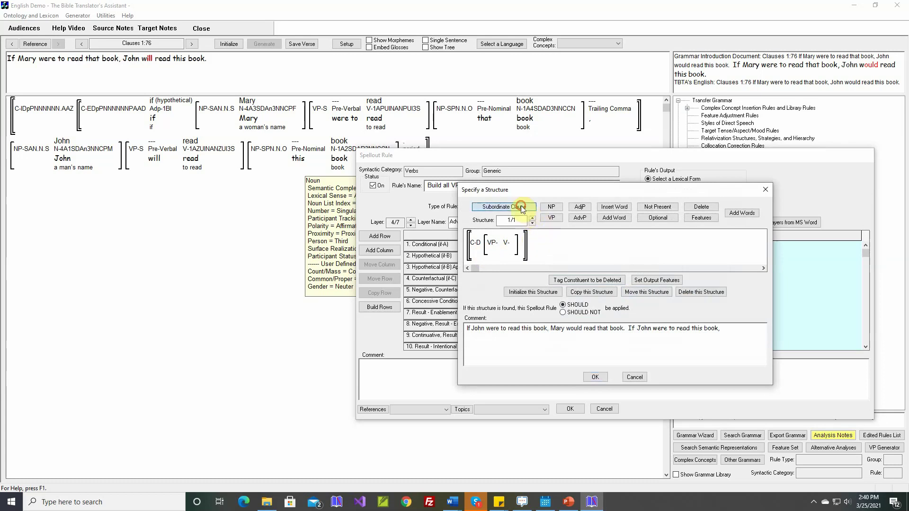
{"action": "left_click", "coordinate": [484, 249]}
{"action": "left_click", "coordinate": [499, 249]}
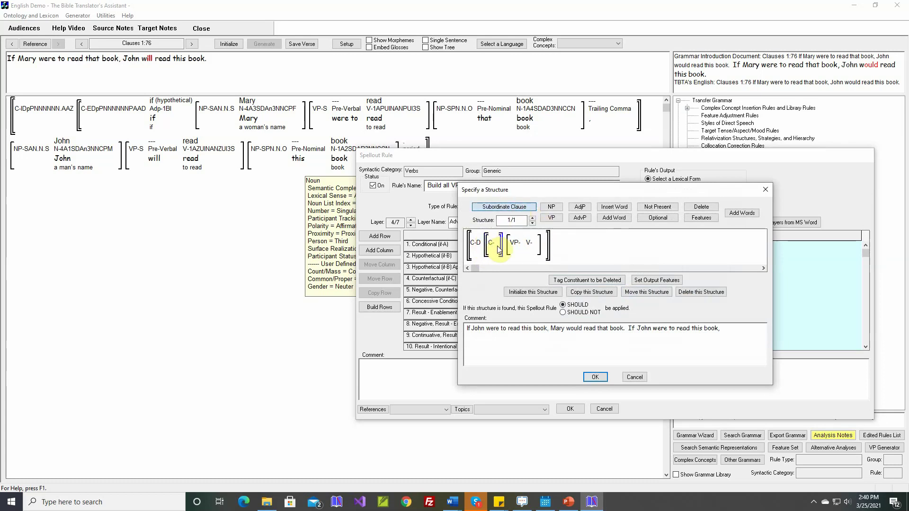
{"action": "left_click", "coordinate": [701, 218]}
{"action": "left_click", "coordinate": [478, 247]}
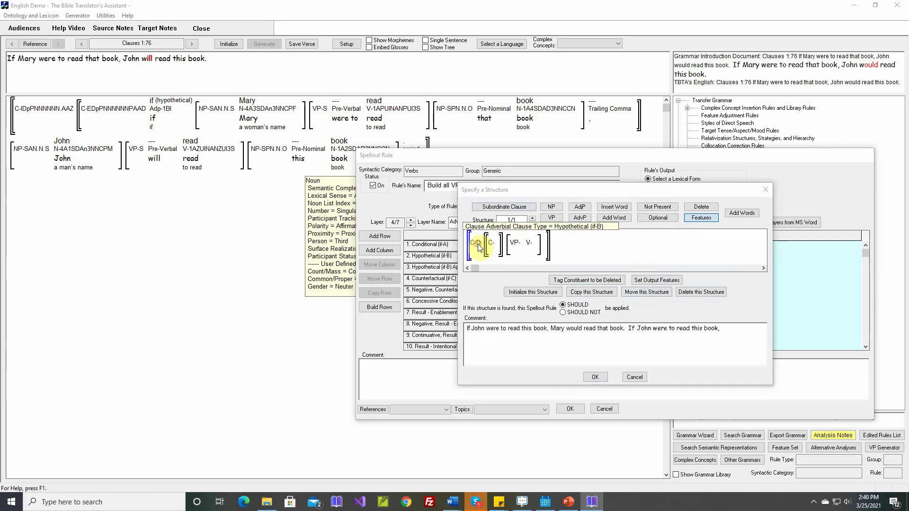
{"action": "left_click", "coordinate": [701, 433]}
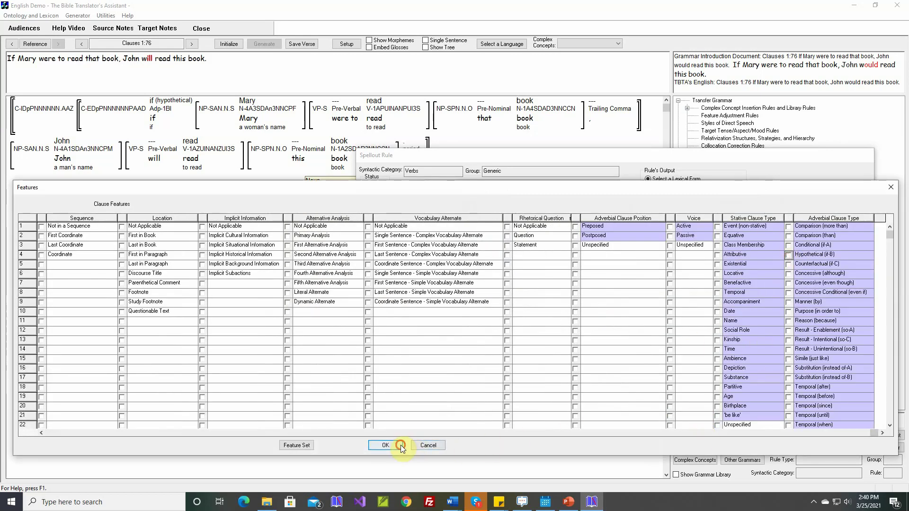
{"action": "left_click", "coordinate": [385, 445]}
- Set the inserted subordinate clause's Adverbial Clause Type to Hypothetical (if-B)
{"action": "double_click", "coordinate": [490, 246]}
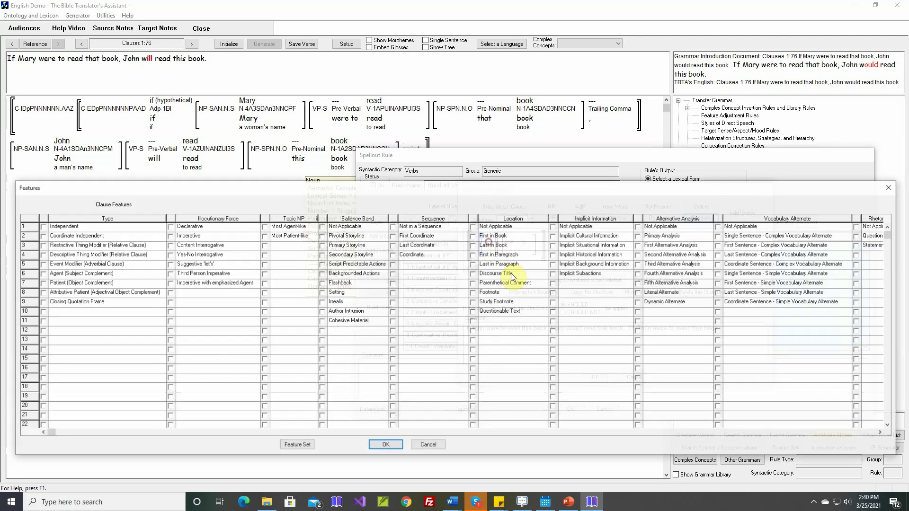
{"action": "left_click", "coordinate": [658, 433]}
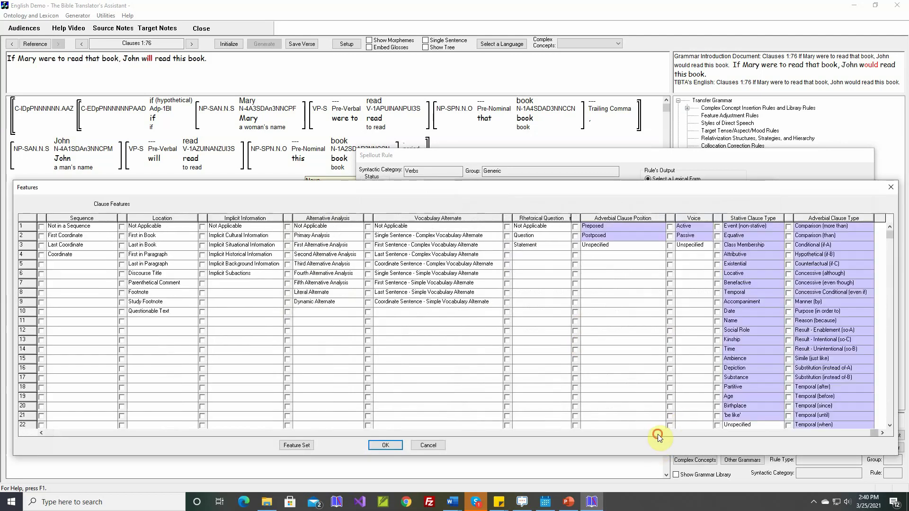
{"action": "left_click", "coordinate": [788, 255]}
{"action": "left_click", "coordinate": [398, 447]}
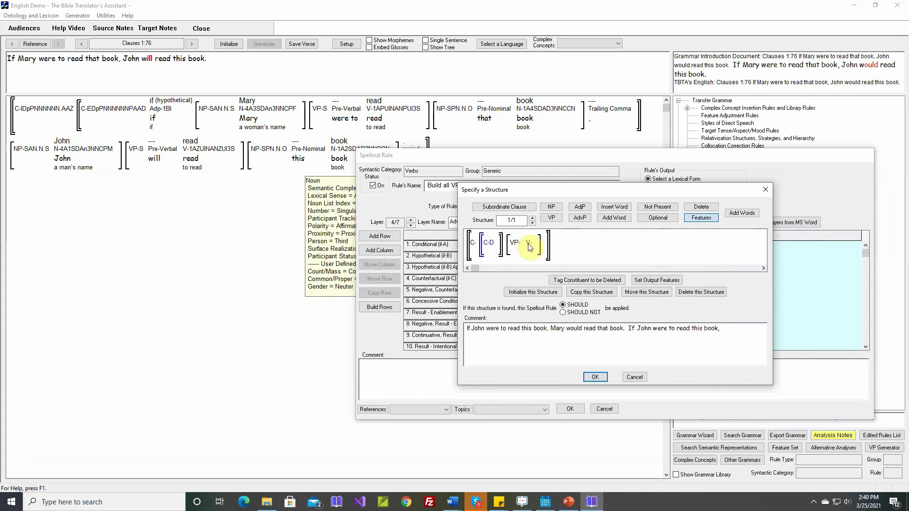
- Complete the structure's comment with "John would read this book." and accept the structure
{"action": "left_click", "coordinate": [722, 331]}
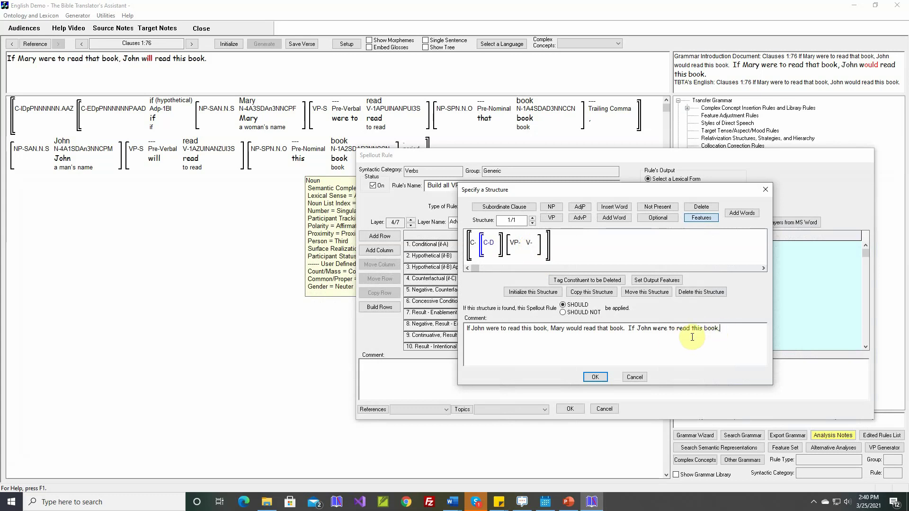
{"action": "left_click", "coordinate": [692, 337]}
{"action": "type", "text": "Jo"}
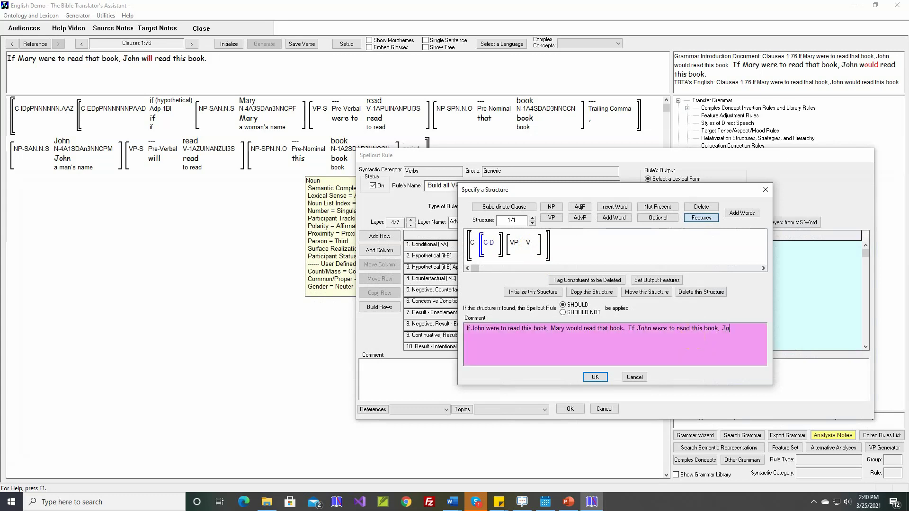
{"action": "type", "text": "hn would read this book."}
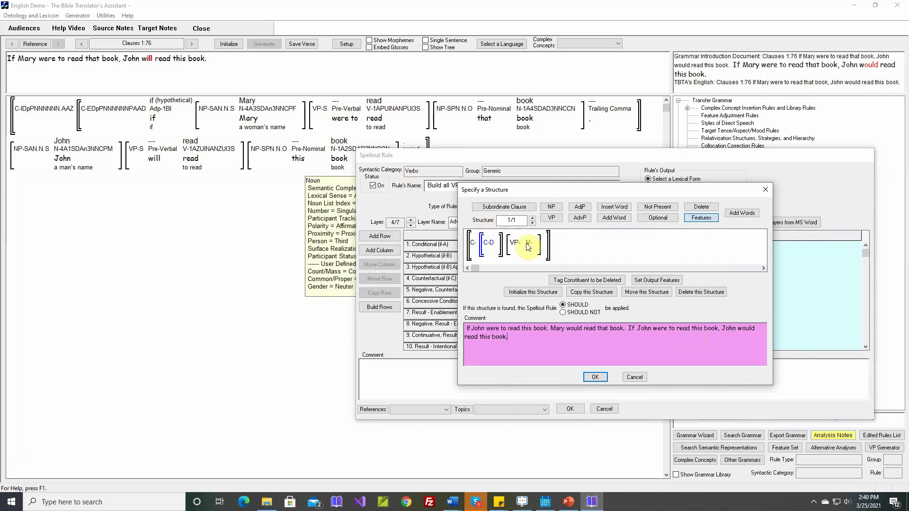
{"action": "mouse_move", "coordinate": [489, 248]}
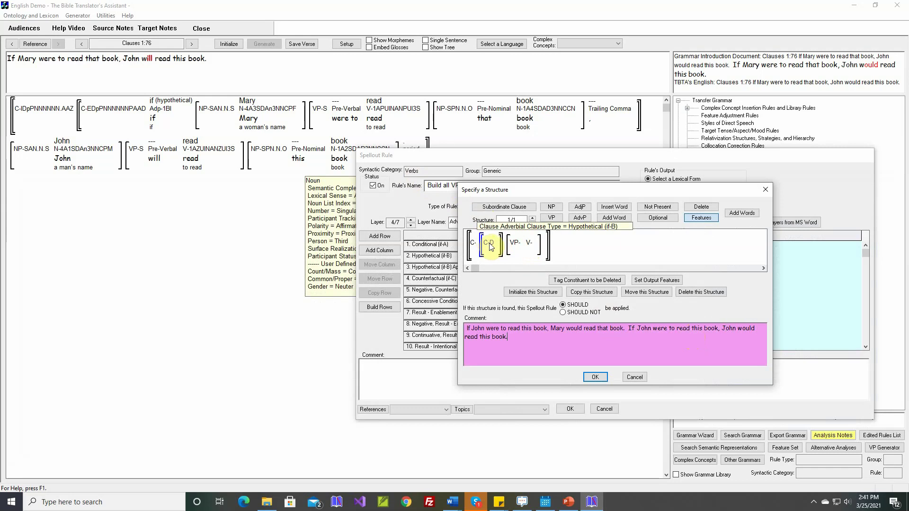
{"action": "left_click", "coordinate": [589, 378]}
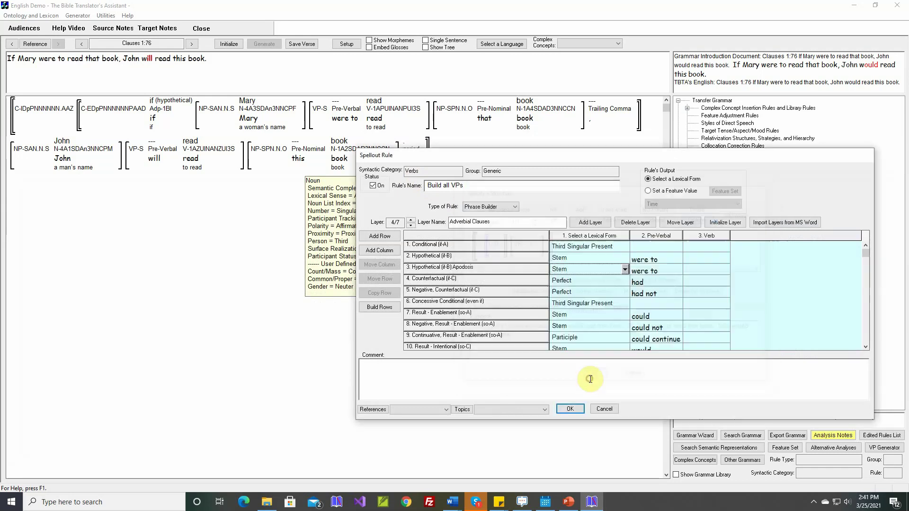
- Set the Apodosis row's Pre-Verbal morpheme to "would" with the gloss "Hypothetical Apodosis"
{"action": "mouse_move", "coordinate": [484, 275]}
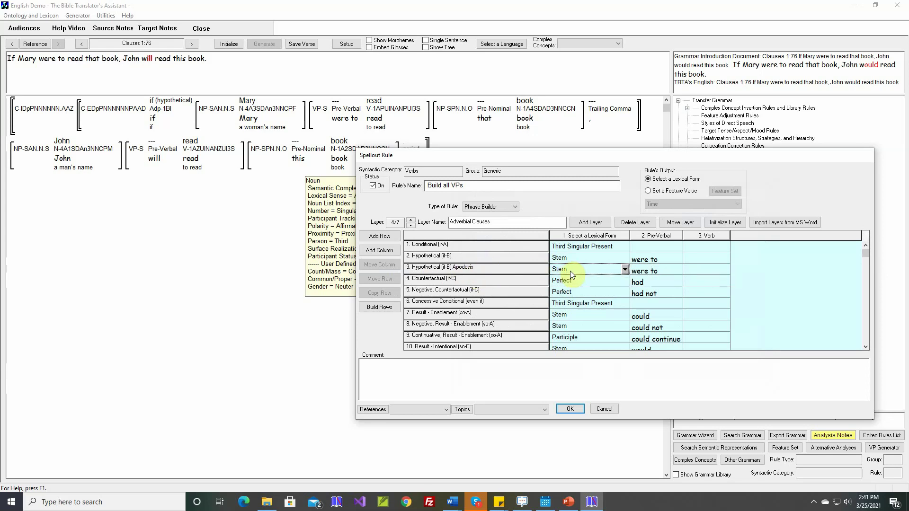
{"action": "double_click", "coordinate": [651, 272]}
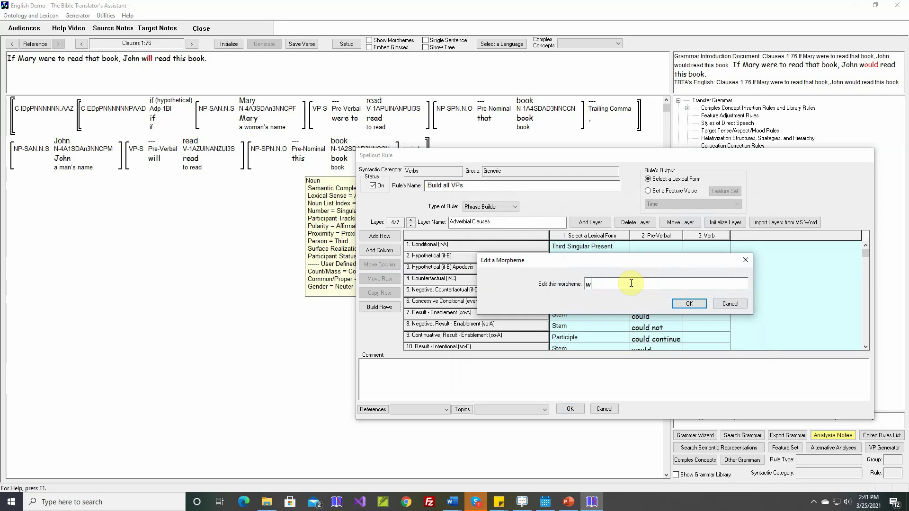
{"action": "type", "text": "would"}
{"action": "key", "text": "Return"}
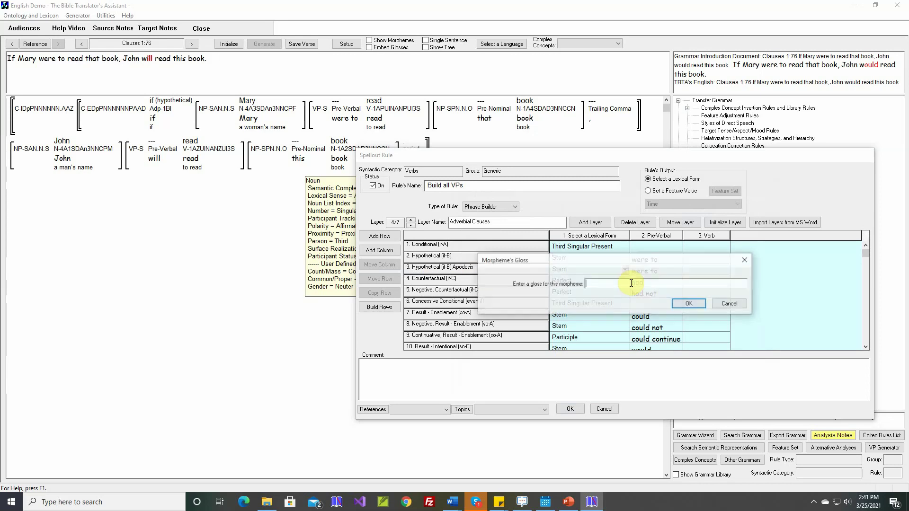
{"action": "type", "text": "Hypothetical Apodosis"}
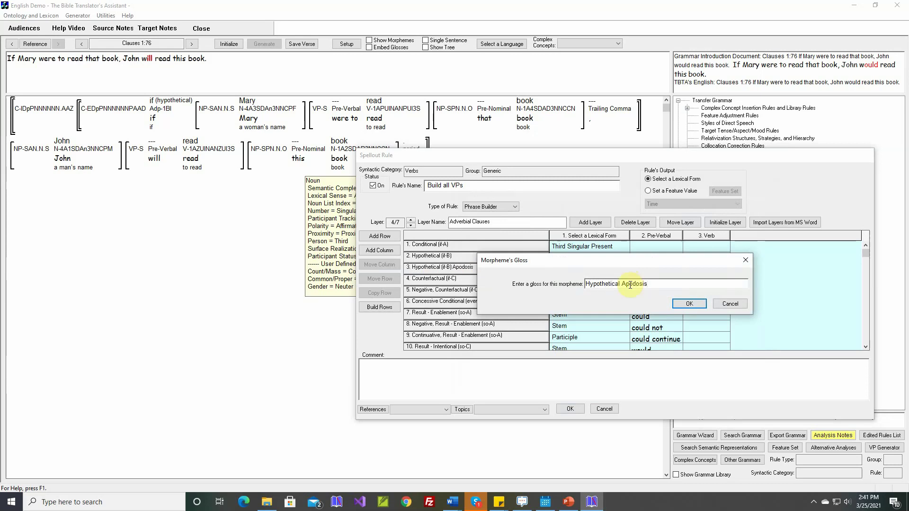
{"action": "left_click", "coordinate": [690, 305]}
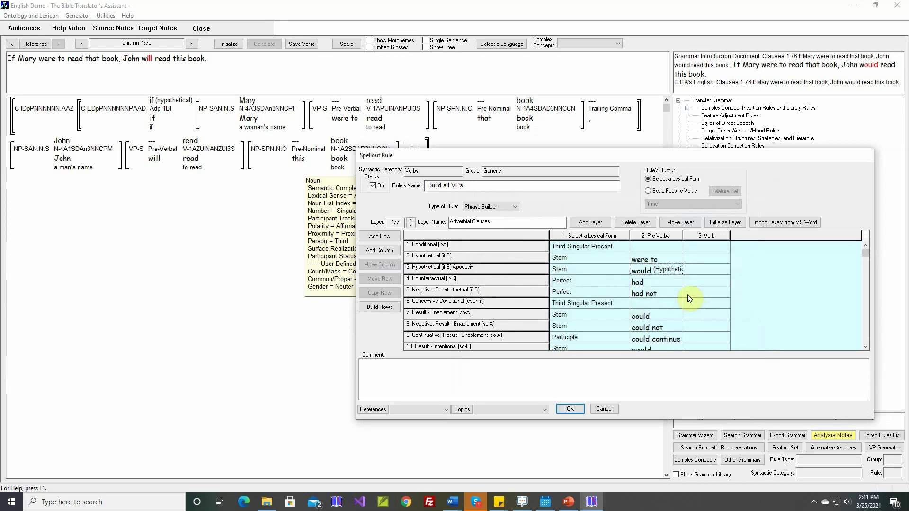
{"action": "left_click", "coordinate": [685, 235]}
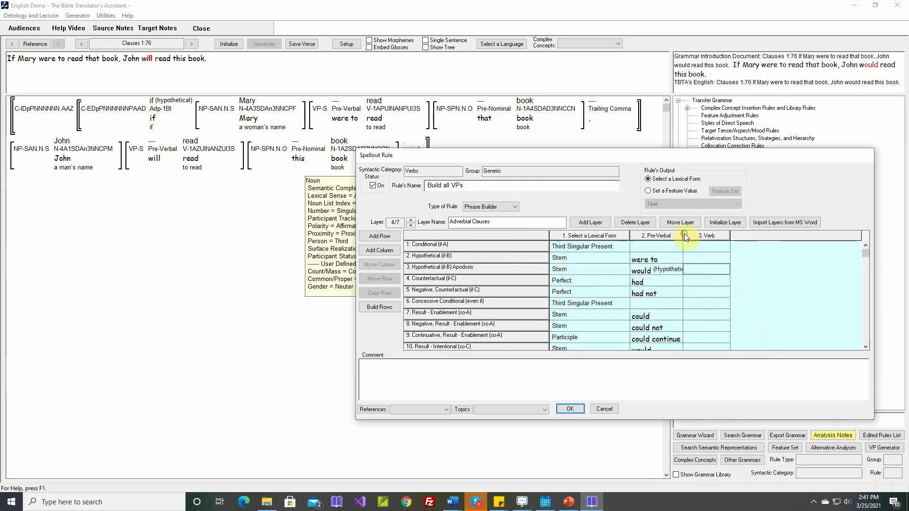
- Accept the Build all VPs rule with the Pre-Verbal column widened to fit its gloss, and regenerate Clauses 1:76
{"action": "left_click_drag", "start_coordinate": [683, 236], "coordinate": [725, 233]}
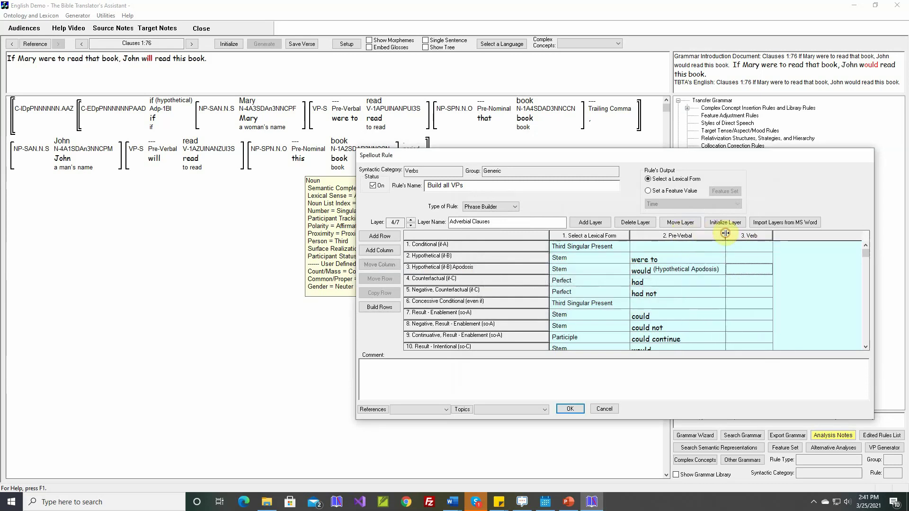
{"action": "left_click", "coordinate": [570, 409]}
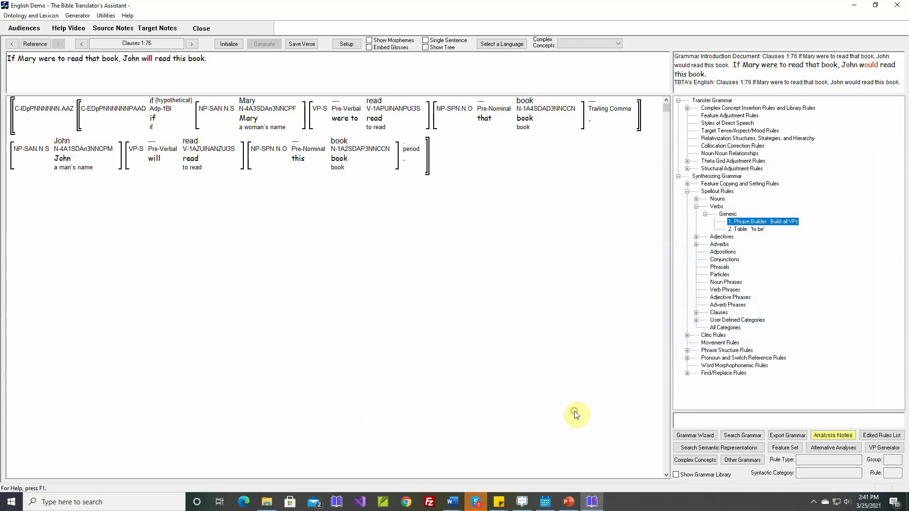
{"action": "left_click", "coordinate": [226, 44]}
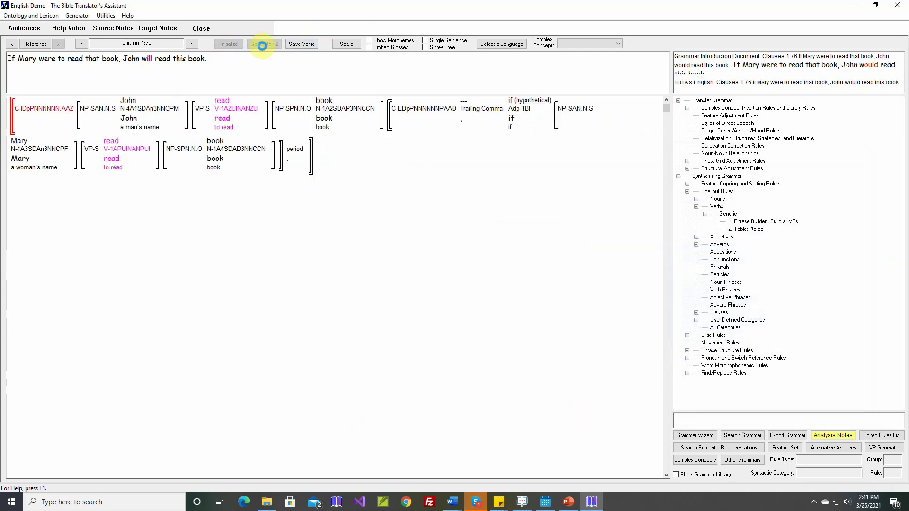
{"action": "left_click", "coordinate": [261, 44]}
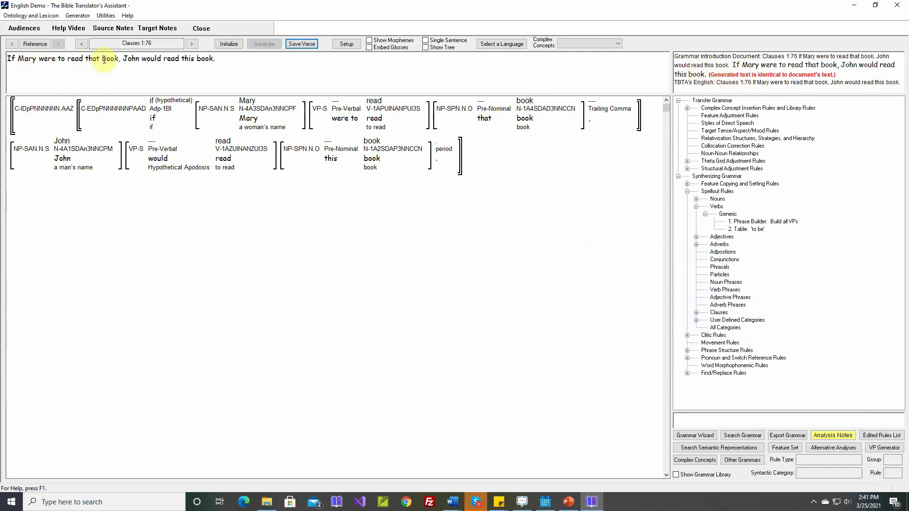
- Save the verse Clauses 1:76 and generate Clauses 1:77
{"action": "mouse_move", "coordinate": [168, 160]}
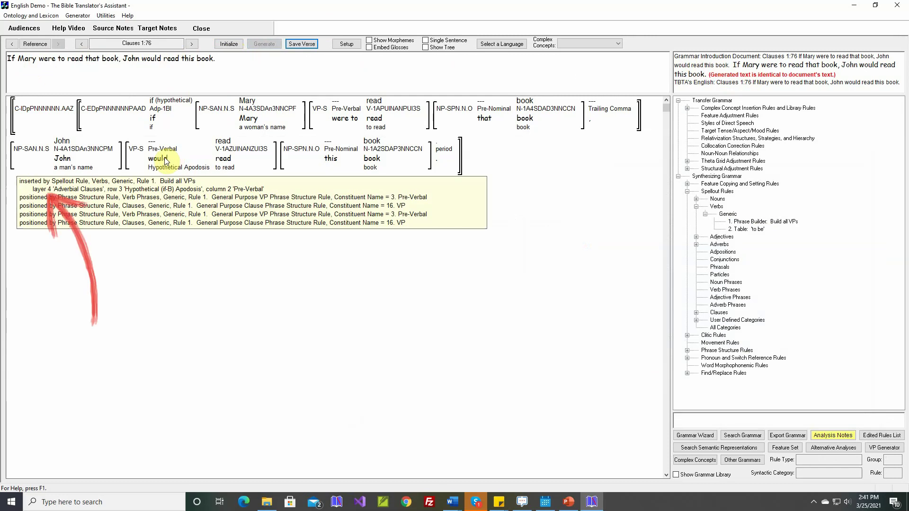
{"action": "left_click", "coordinate": [304, 47]}
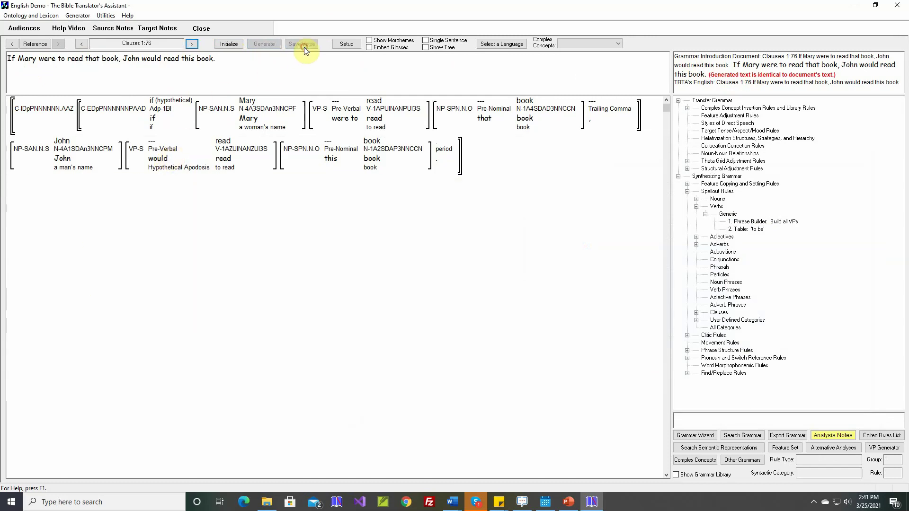
{"action": "left_click", "coordinate": [192, 44]}
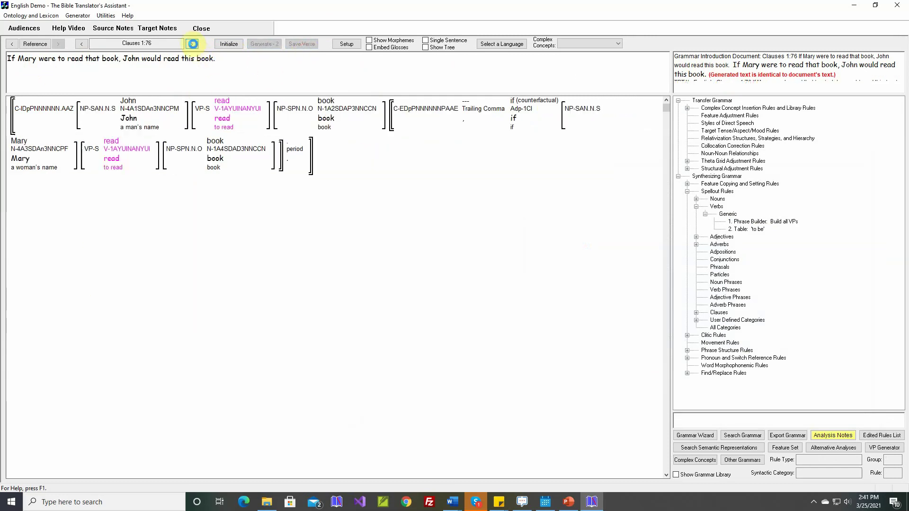
{"action": "left_click", "coordinate": [267, 47]}
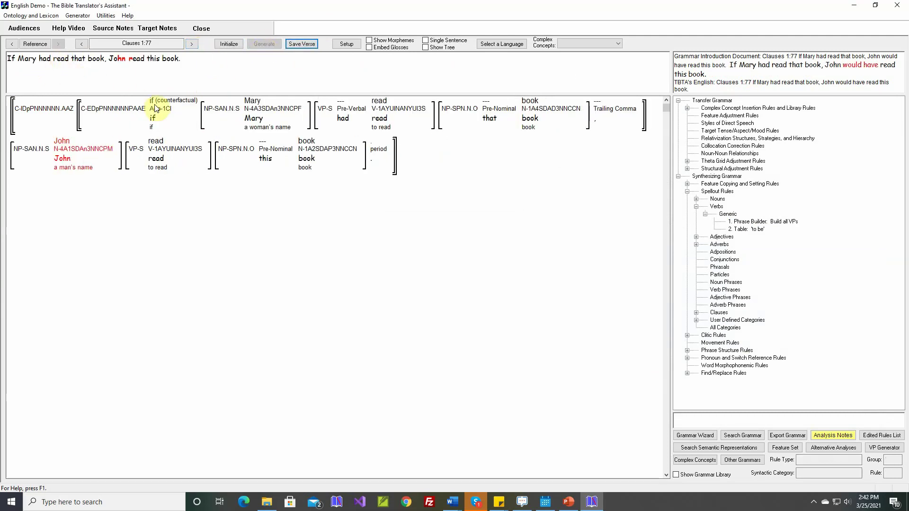
- Open the verbs' Build all VPs spellout rule at its Adverbial Clauses layer
{"action": "mouse_move", "coordinate": [158, 105]}
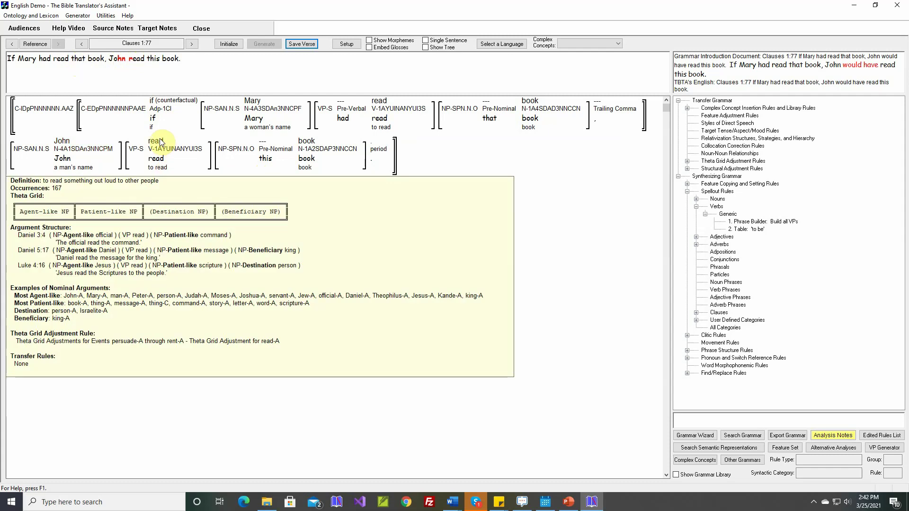
{"action": "mouse_move", "coordinate": [119, 113]}
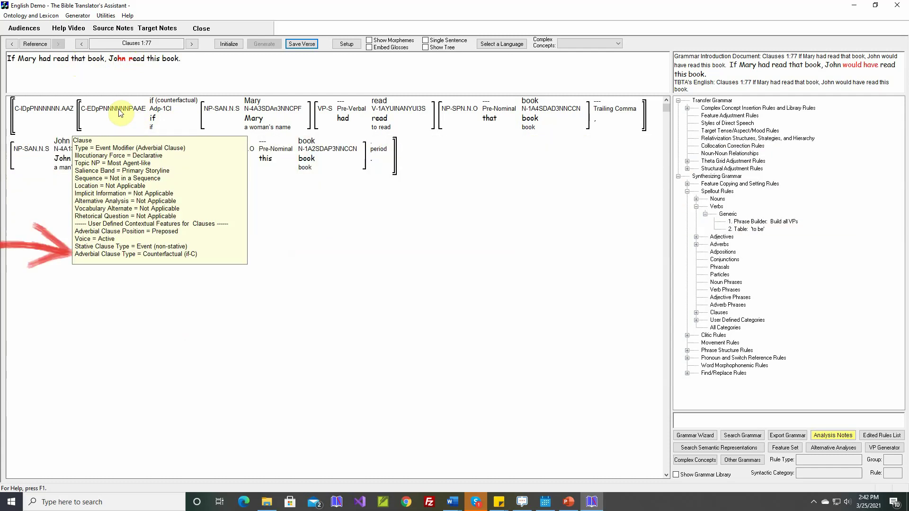
{"action": "mouse_move", "coordinate": [158, 160]}
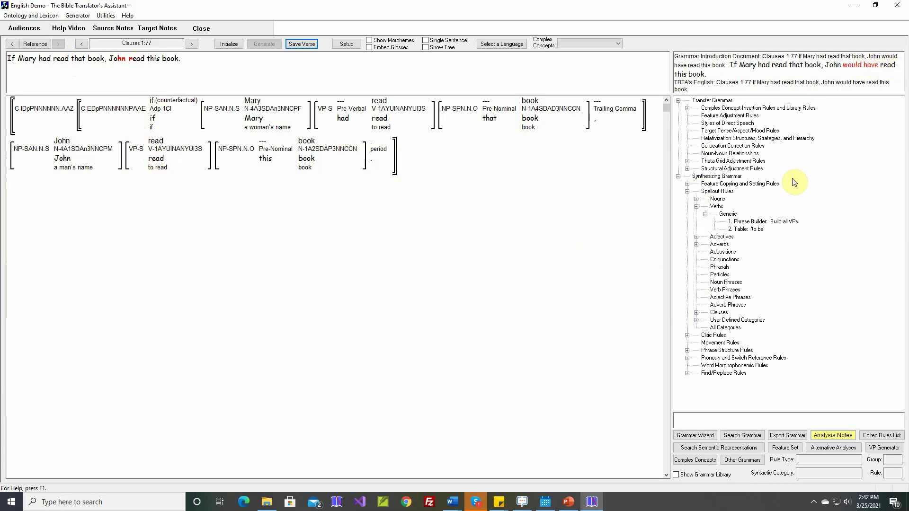
{"action": "double_click", "coordinate": [760, 221]}
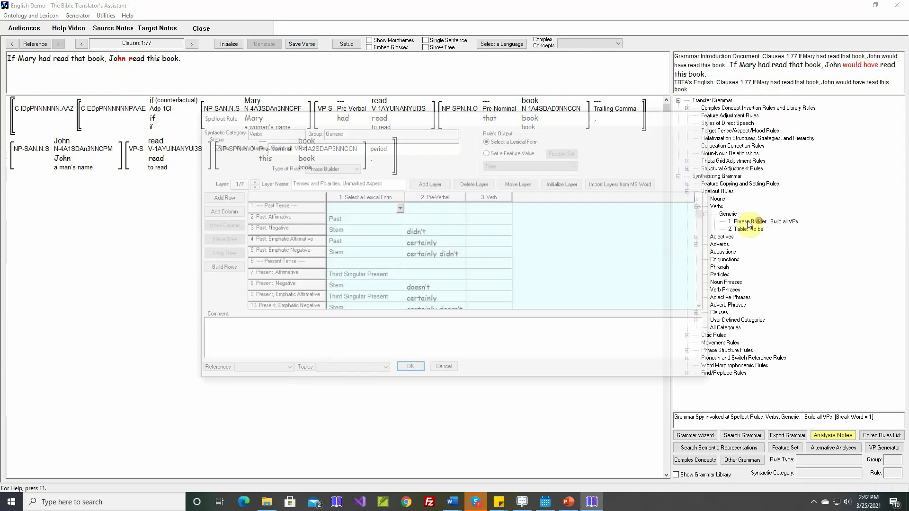
{"action": "left_click", "coordinate": [249, 181]}
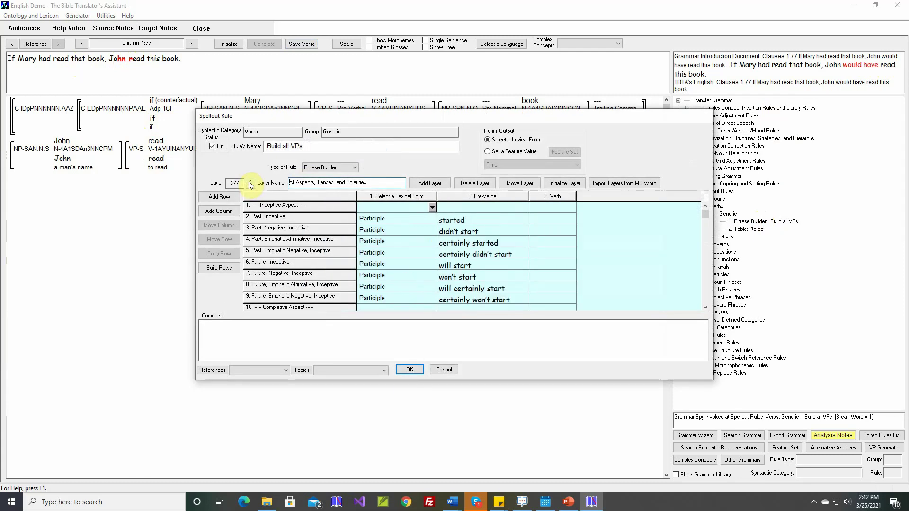
{"action": "left_click", "coordinate": [249, 181]}
{"action": "left_click", "coordinate": [250, 181]}
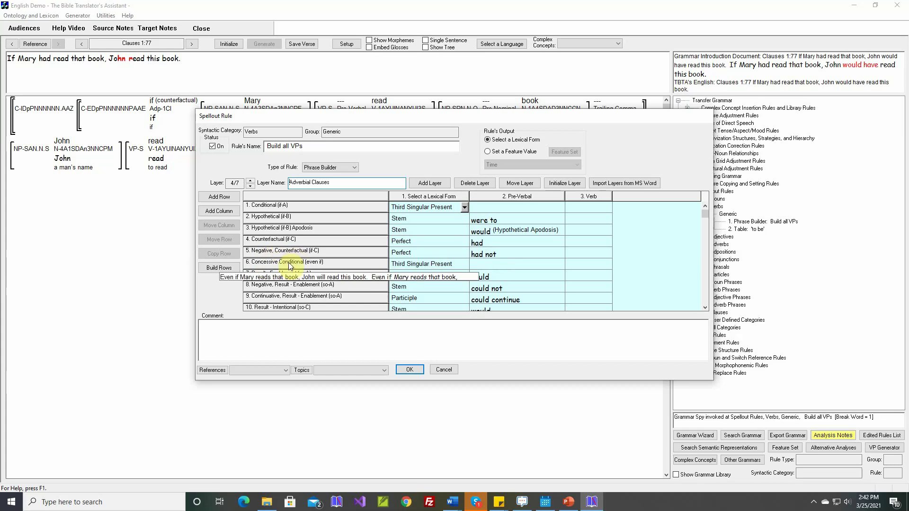
- Copy the Counterfactual (if-C) row and name the copy "Counterfactual (if-C) Apodosis"
{"action": "left_click", "coordinate": [284, 240]}
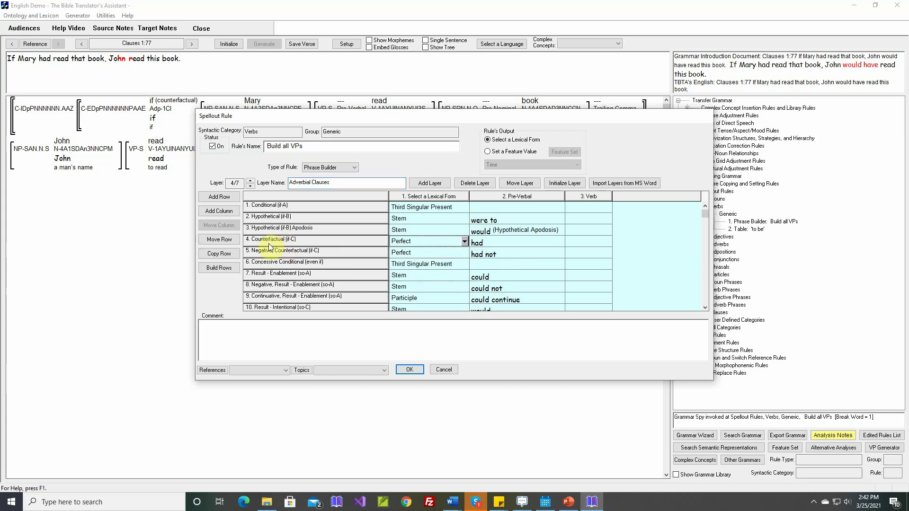
{"action": "left_click", "coordinate": [226, 254]}
{"action": "left_click", "coordinate": [474, 270]}
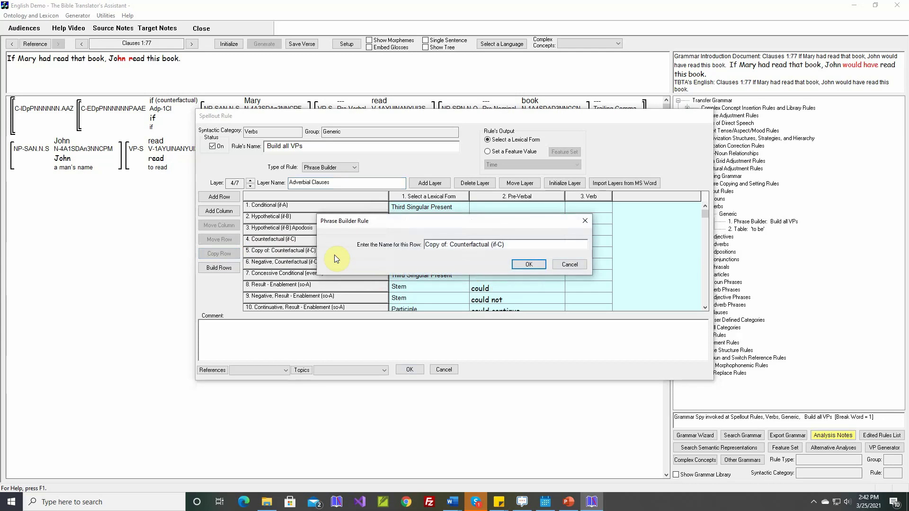
{"action": "key", "text": "Home"}
{"action": "key", "text": "Delete"}
{"action": "key", "text": "Delete"}
{"action": "key", "text": "Delete"}
{"action": "key", "text": "Delete"}
{"action": "key", "text": "Delete"}
{"action": "key", "text": "Delete"}
{"action": "key", "text": "Delete"}
{"action": "key", "text": "Delete"}
{"action": "key", "text": "Delete"}
{"action": "left_click", "coordinate": [528, 264]}
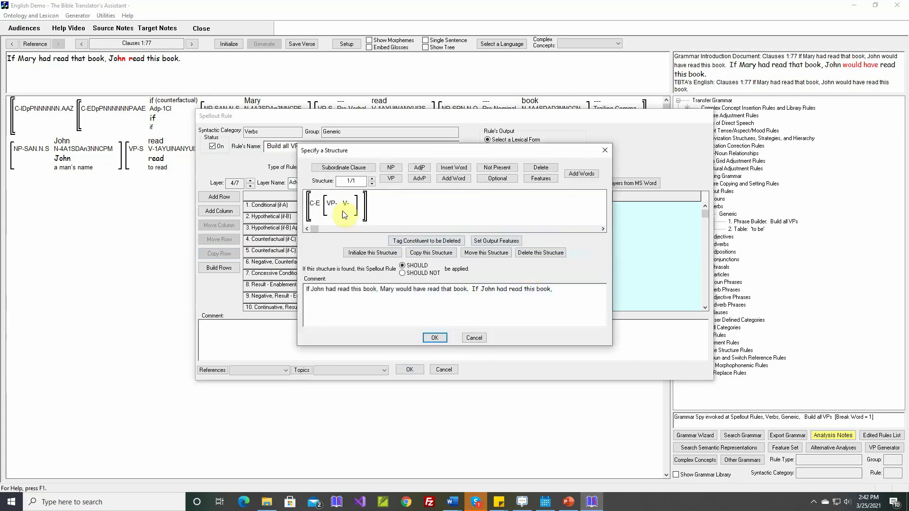
- Insert a subordinate clause before the verb phrase in the structure and set its Adverbial Clause Type to Counterfactual (if-C)
{"action": "left_click", "coordinate": [343, 167]}
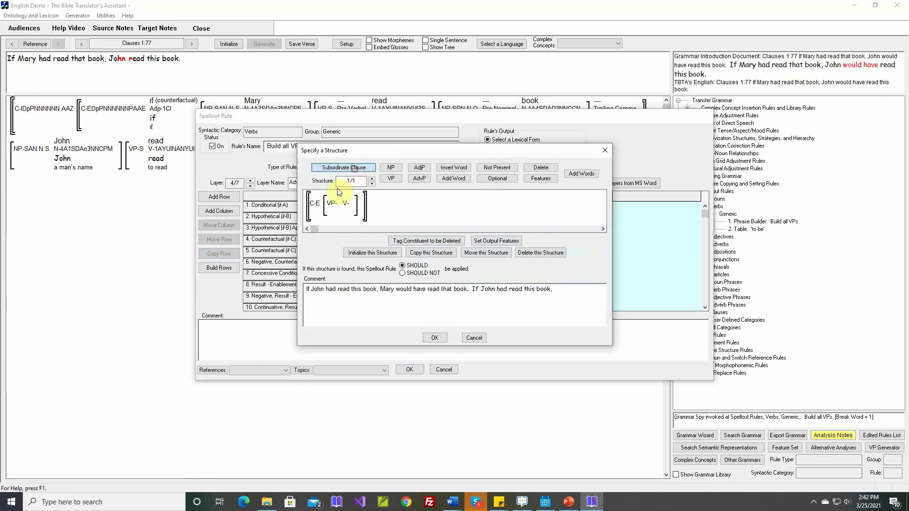
{"action": "left_click", "coordinate": [324, 211]}
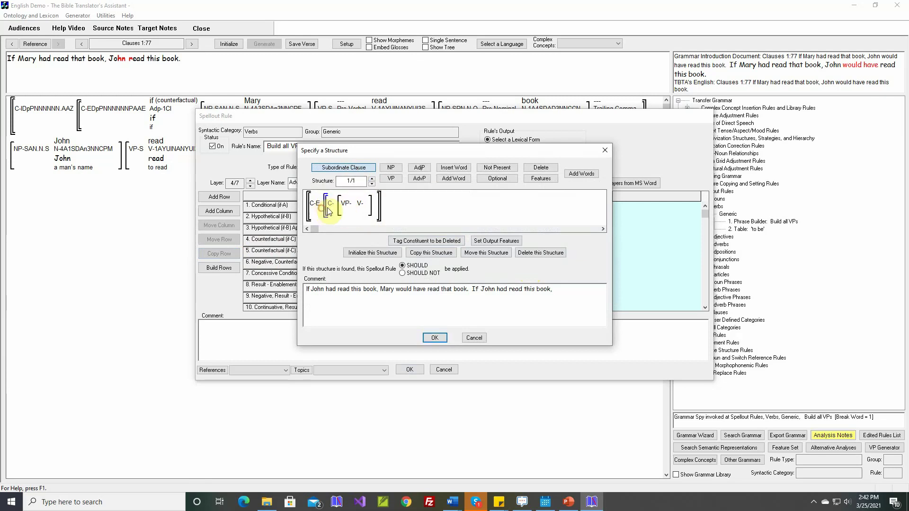
{"action": "left_click", "coordinate": [534, 181]}
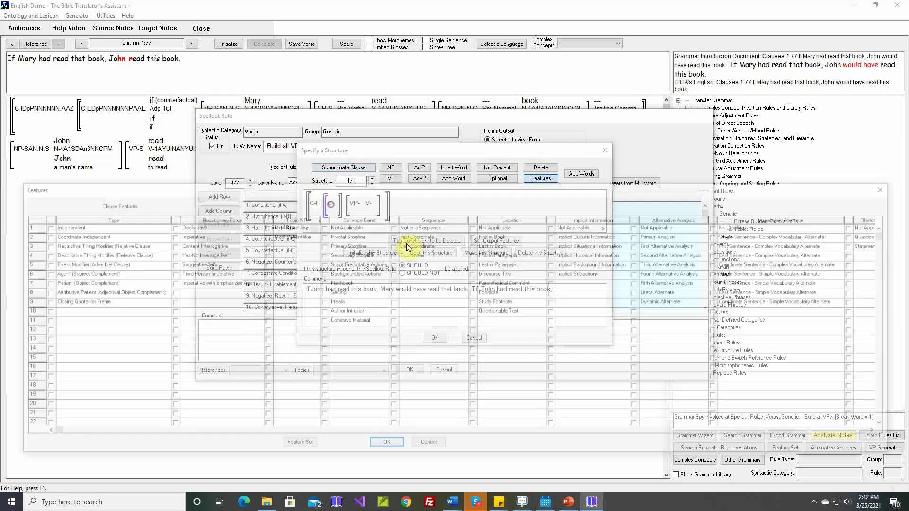
{"action": "left_click", "coordinate": [618, 432]}
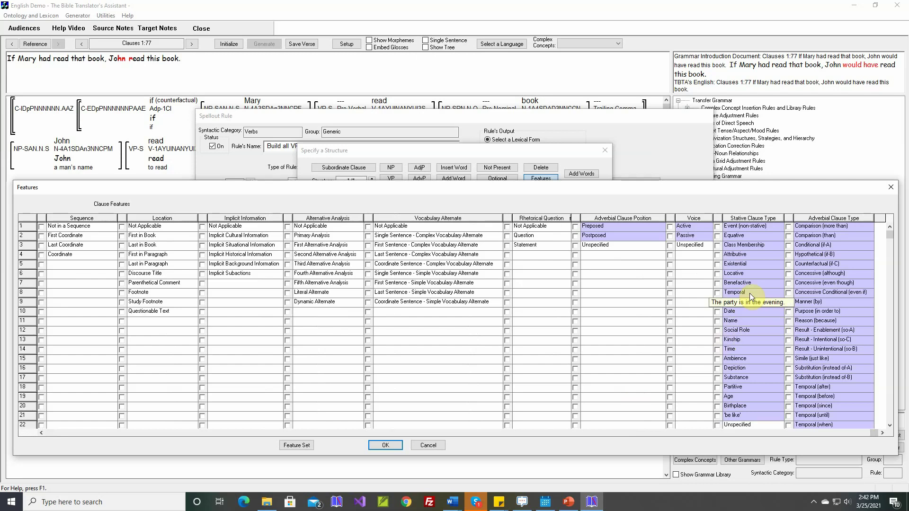
{"action": "left_click", "coordinate": [788, 264]}
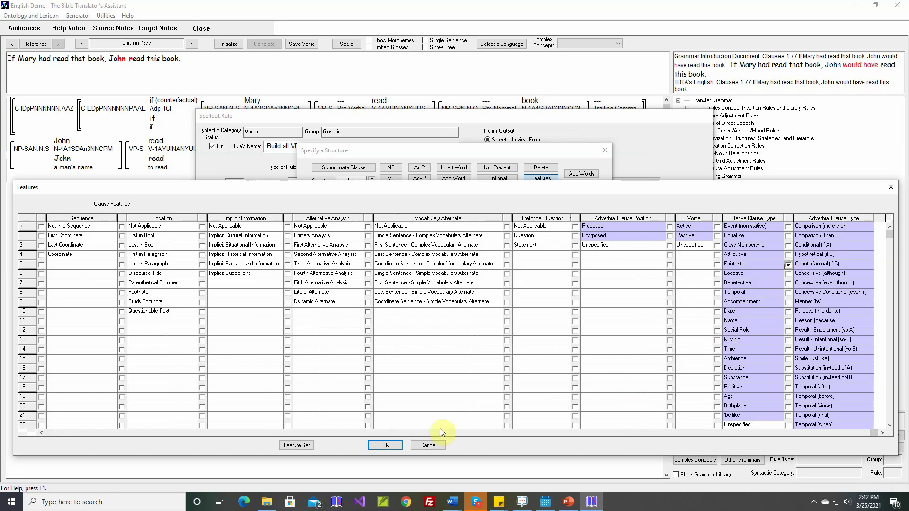
{"action": "left_click", "coordinate": [391, 445]}
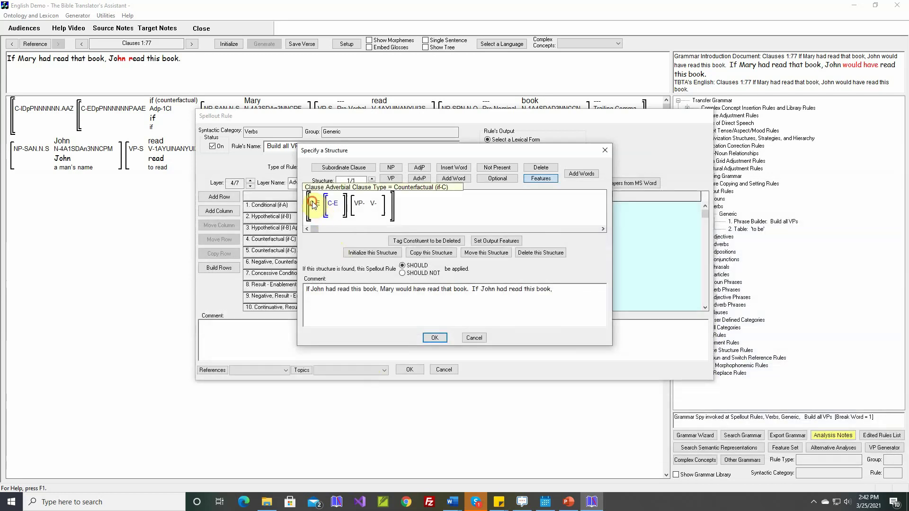
- Clear Counterfactual (if-C) from the main clause's features and complete the structure's comment with "Mary would have read this book"
{"action": "double_click", "coordinate": [315, 203]}
{"action": "left_click", "coordinate": [583, 432]}
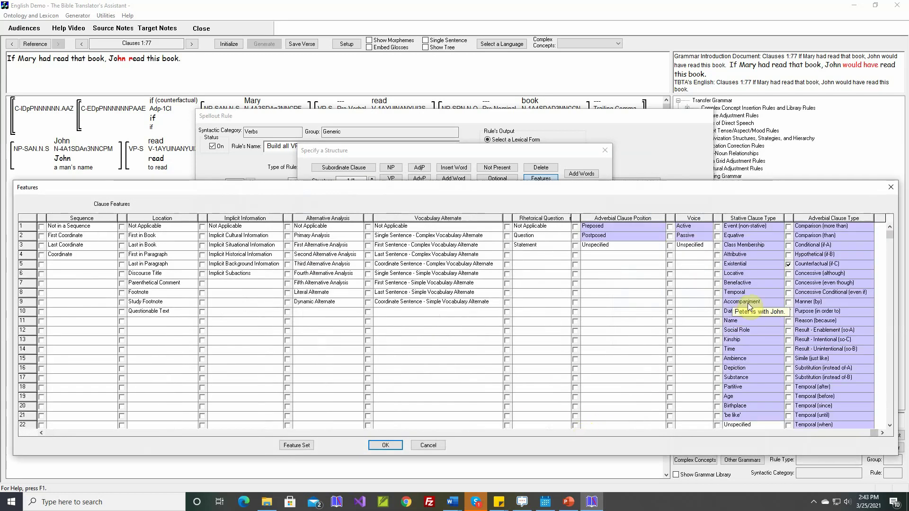
{"action": "left_click", "coordinate": [397, 446]}
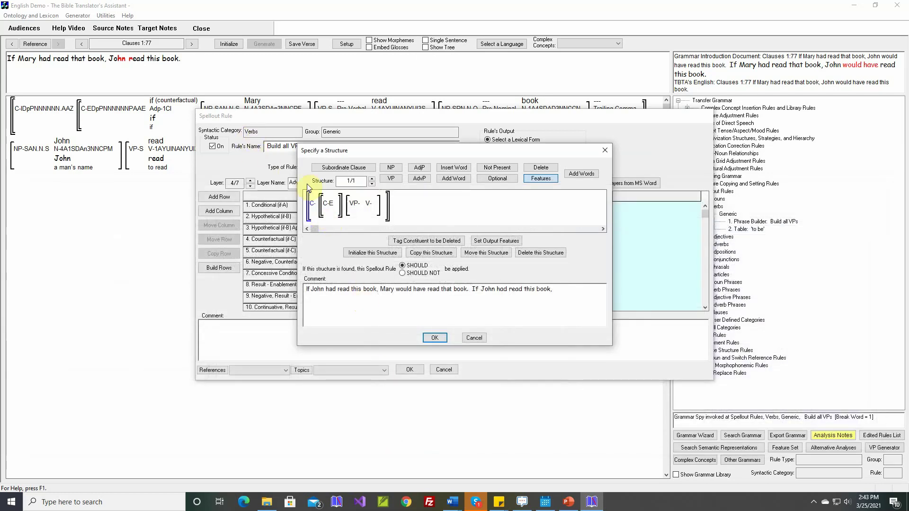
{"action": "mouse_move", "coordinate": [325, 203]}
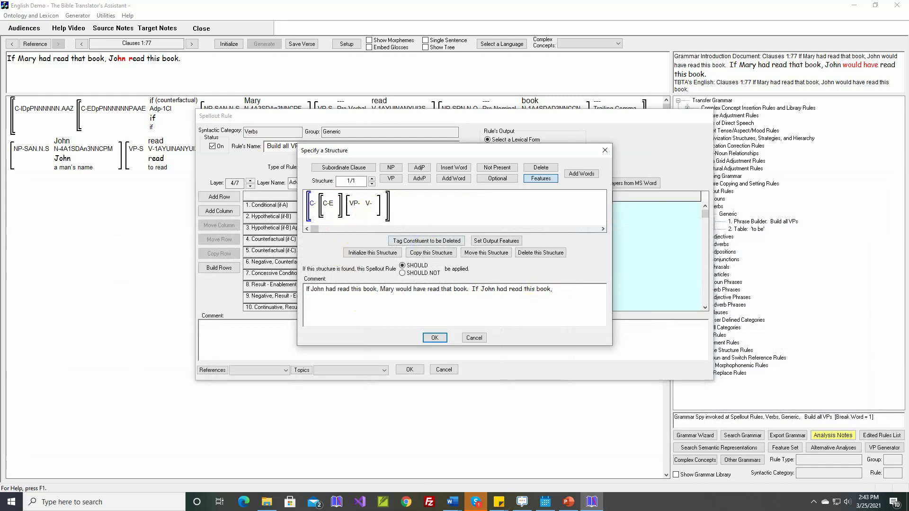
{"action": "left_click", "coordinate": [529, 305]}
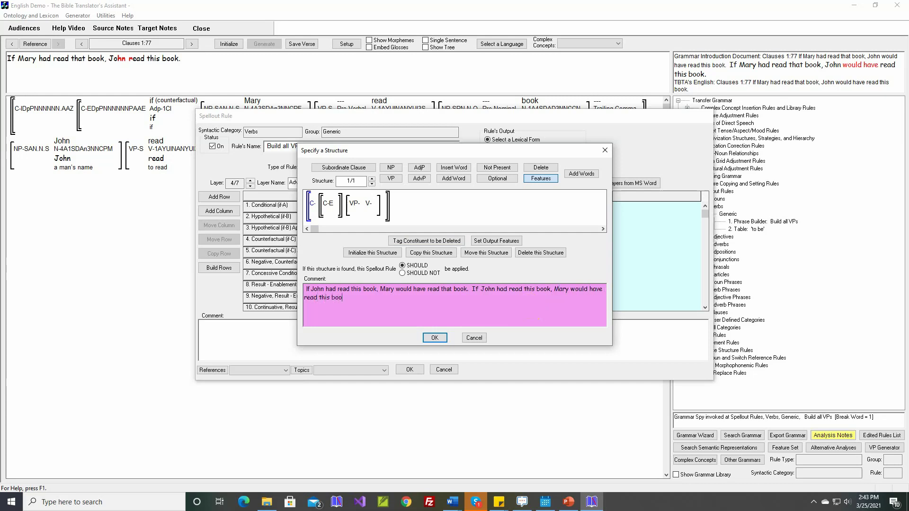
{"action": "left_click", "coordinate": [430, 339]}
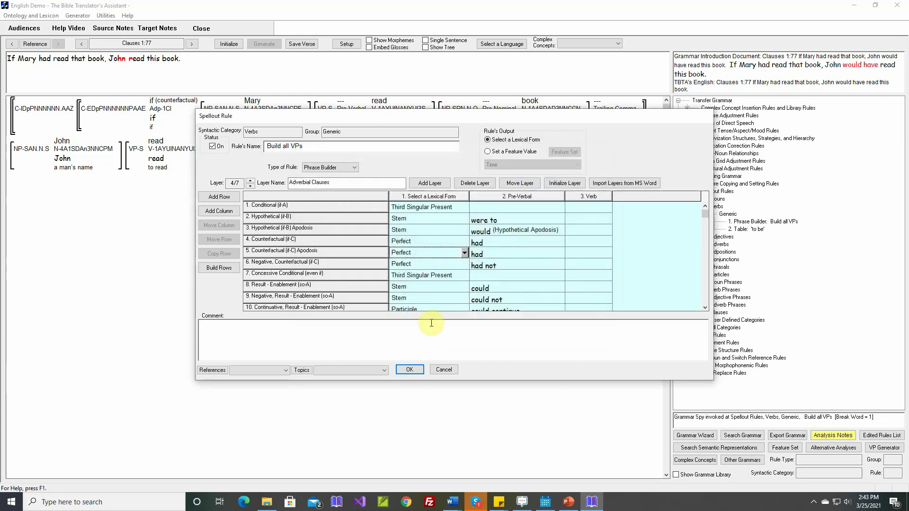
- Set the Counterfactual Apodosis row's Pre-Verbal morpheme to "would have" with the gloss "Counterfactual Apodosis", and widen the column to fit
{"action": "double_click", "coordinate": [493, 256]}
{"action": "key", "text": "BackSpace"}
{"action": "key", "text": "BackSpace"}
{"action": "key", "text": "BackSpace"}
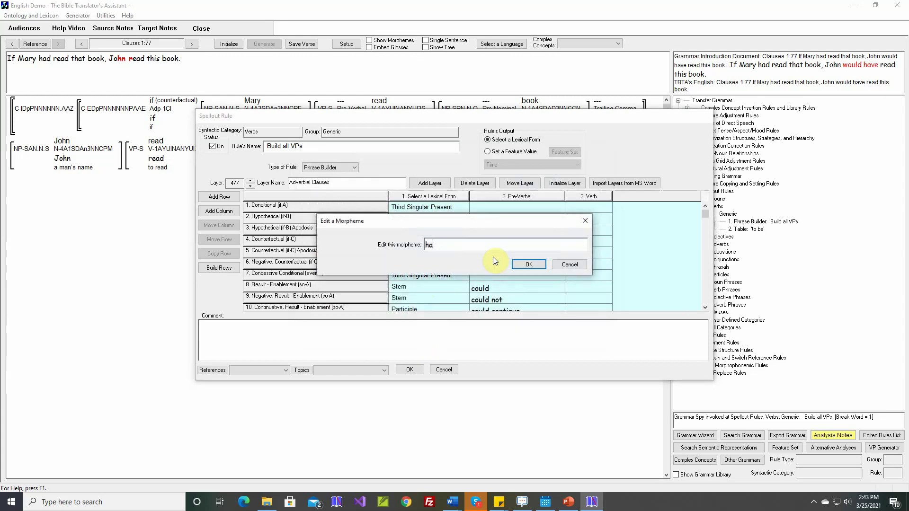
{"action": "type", "text": "would have"}
{"action": "key", "text": "Return"}
{"action": "type", "text": "Counterfactual Apodosis"}
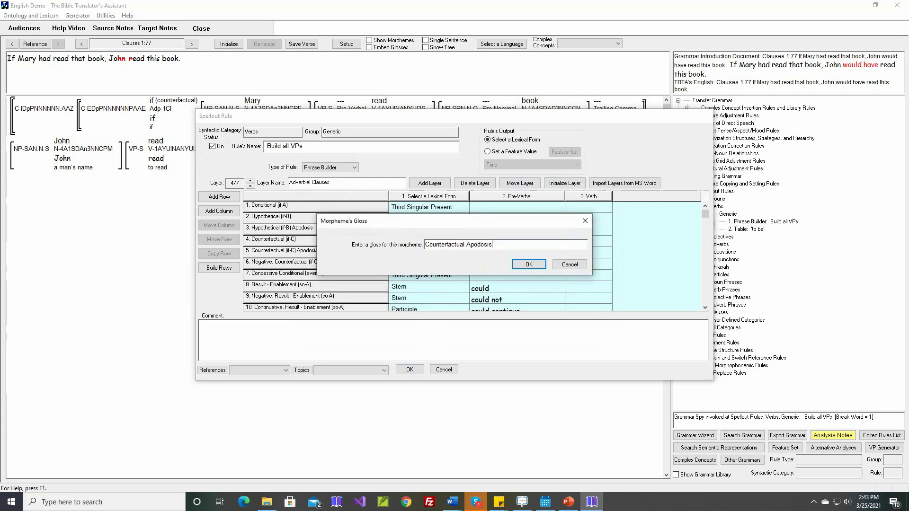
{"action": "left_click", "coordinate": [528, 268]}
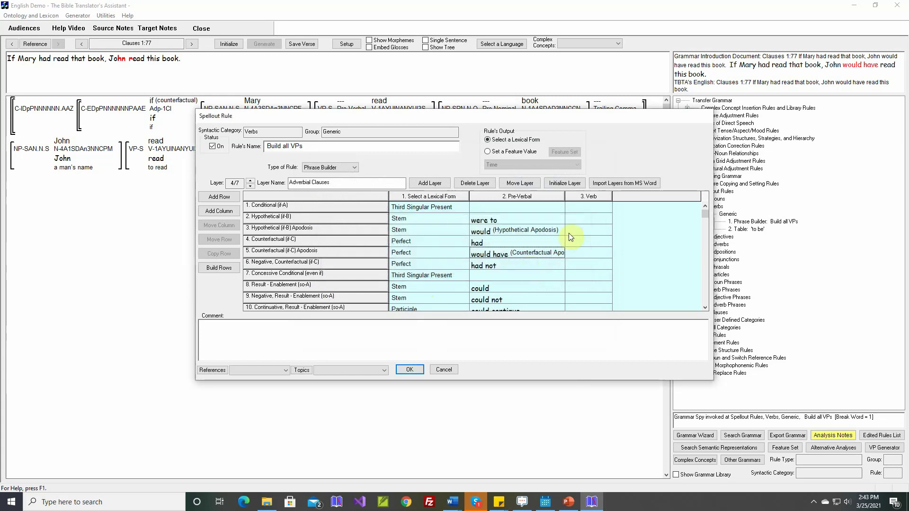
{"action": "left_click_drag", "start_coordinate": [566, 197], "coordinate": [598, 197]}
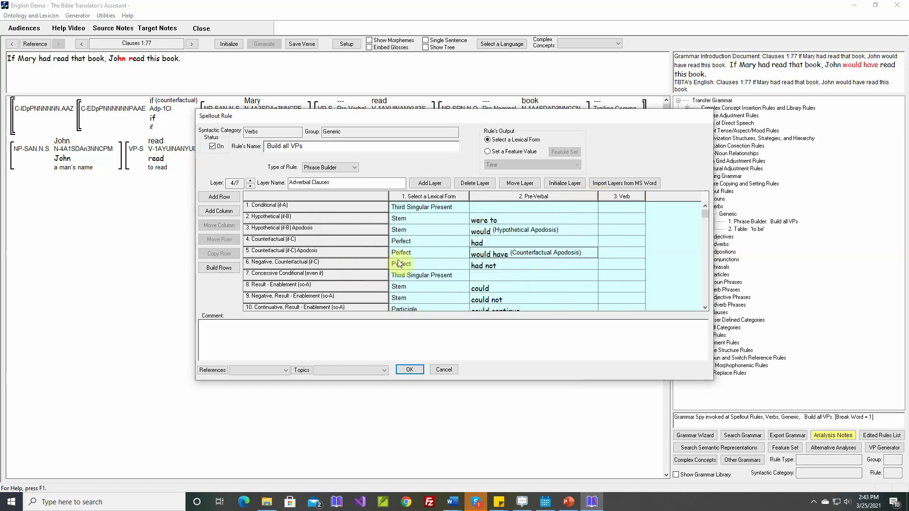
- Accept the Build all VPs rule, then regenerate and save Clauses 1:77
{"action": "left_click", "coordinate": [409, 369]}
{"action": "left_click", "coordinate": [236, 44]}
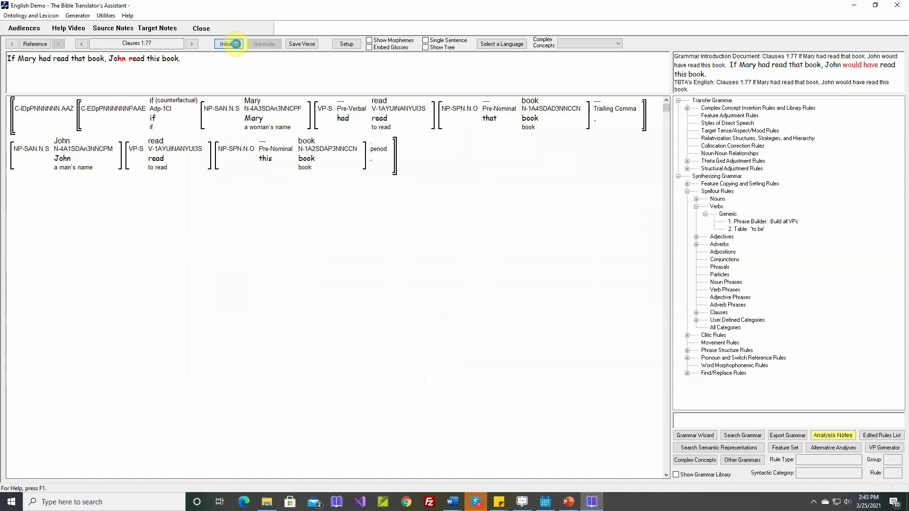
{"action": "left_click", "coordinate": [257, 45]}
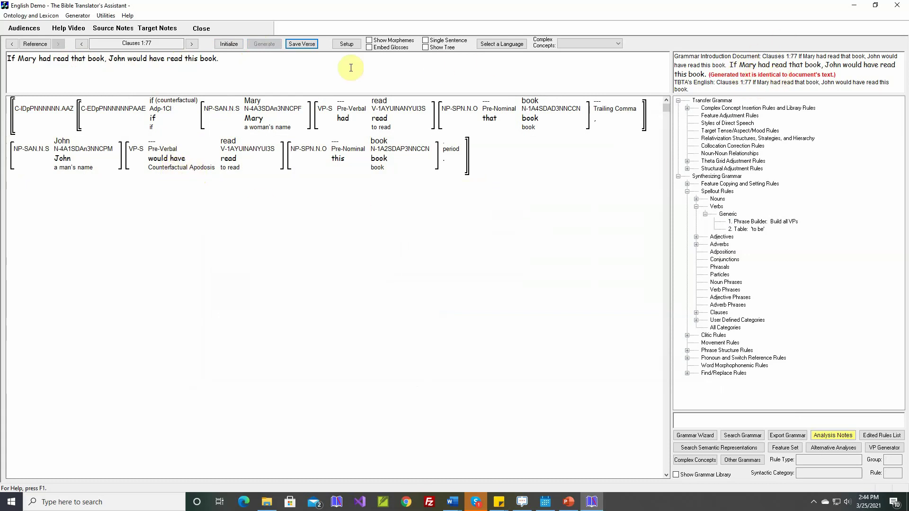
{"action": "left_click", "coordinate": [301, 46]}
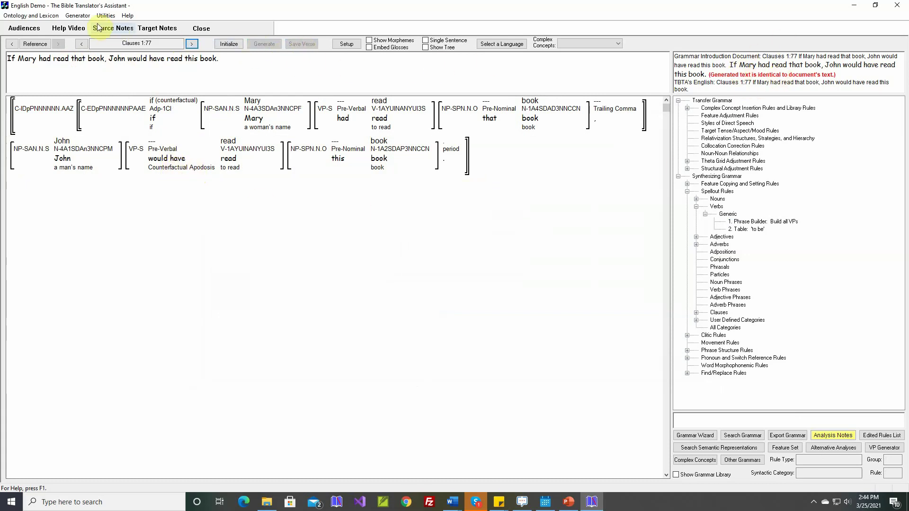
- Review the saved text of Clauses 1:68 to 1:89, and set the multi-verse generation range from Nouns 1:1 to Clauses 1:89
{"action": "left_click", "coordinate": [78, 15]}
{"action": "left_click", "coordinate": [90, 48]}
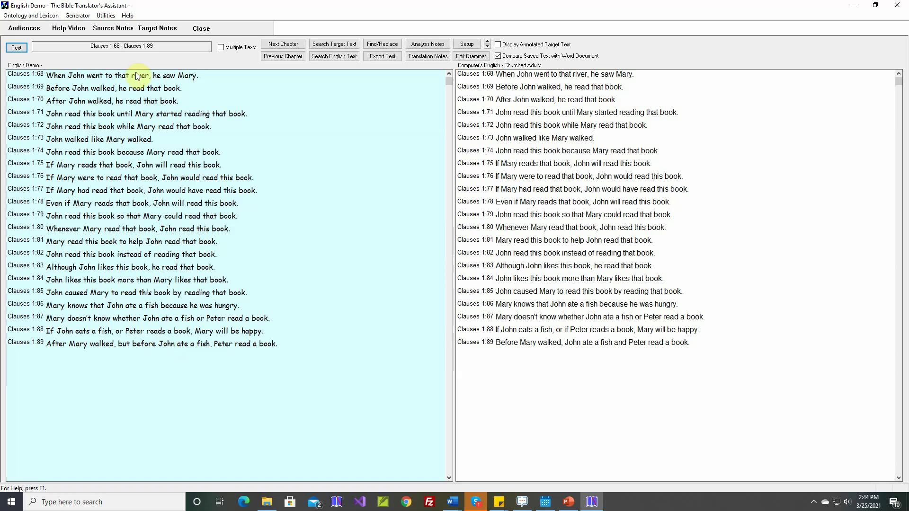
{"action": "left_click", "coordinate": [78, 15]}
{"action": "left_click", "coordinate": [81, 35]}
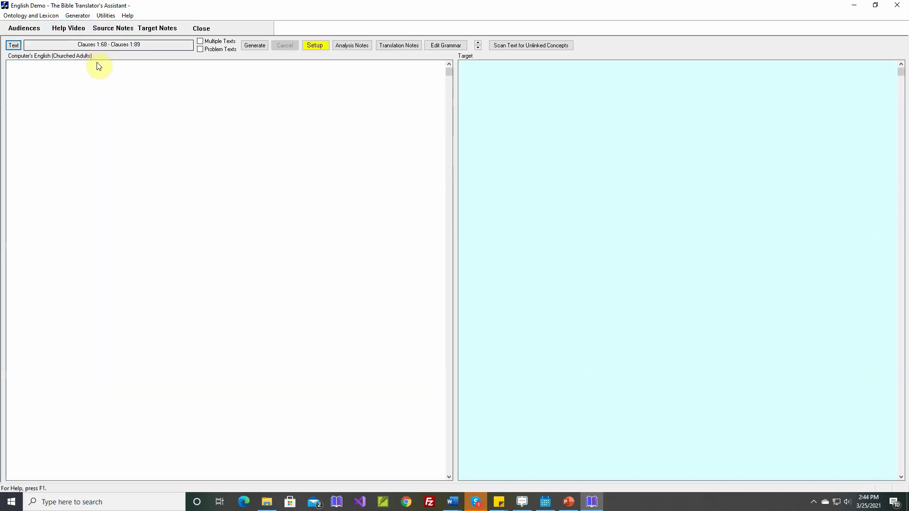
{"action": "left_click", "coordinate": [15, 45]}
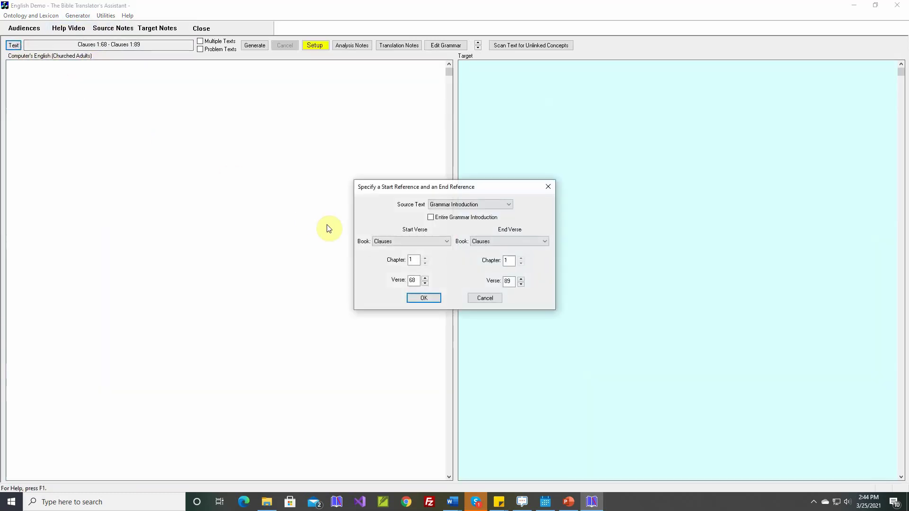
{"action": "left_click", "coordinate": [433, 241]}
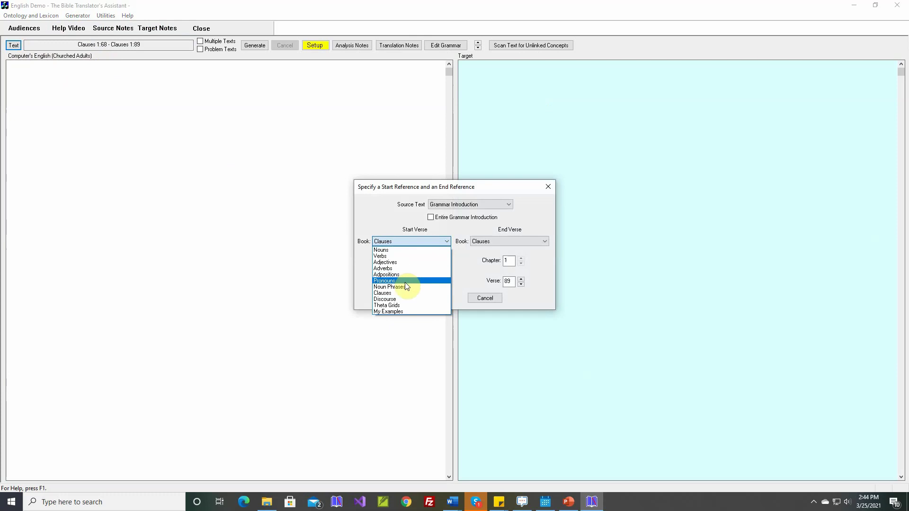
{"action": "left_click", "coordinate": [405, 250]}
{"action": "left_click", "coordinate": [422, 298]}
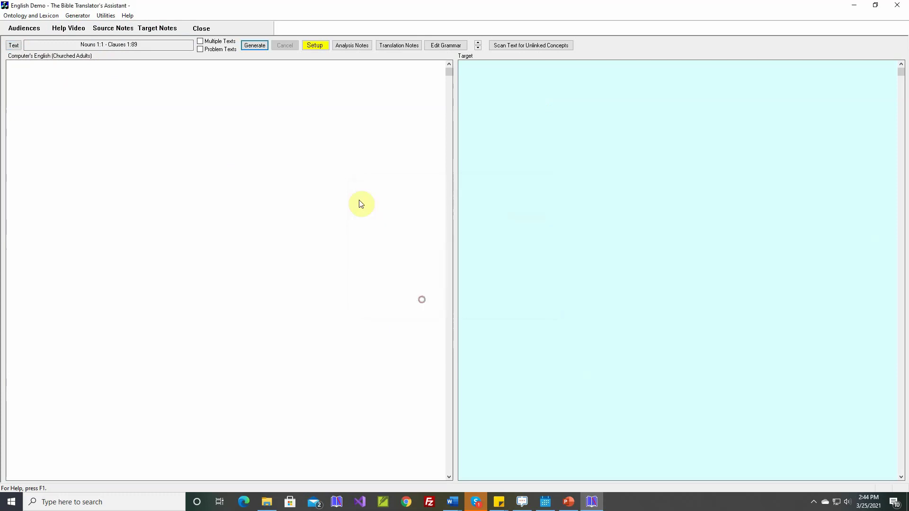
- Configure the generation text output to Compare New Text with Saved Text
{"action": "left_click", "coordinate": [315, 45]}
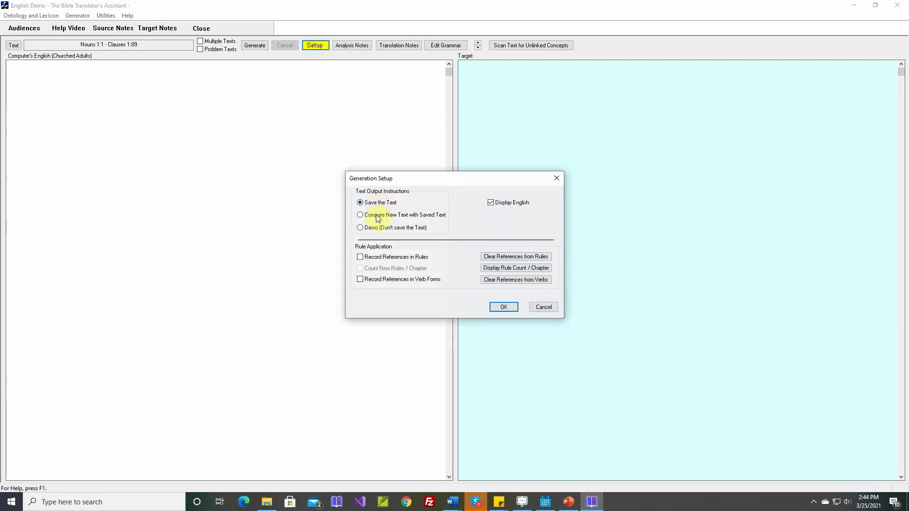
{"action": "left_click", "coordinate": [375, 215]}
{"action": "left_click", "coordinate": [503, 307]}
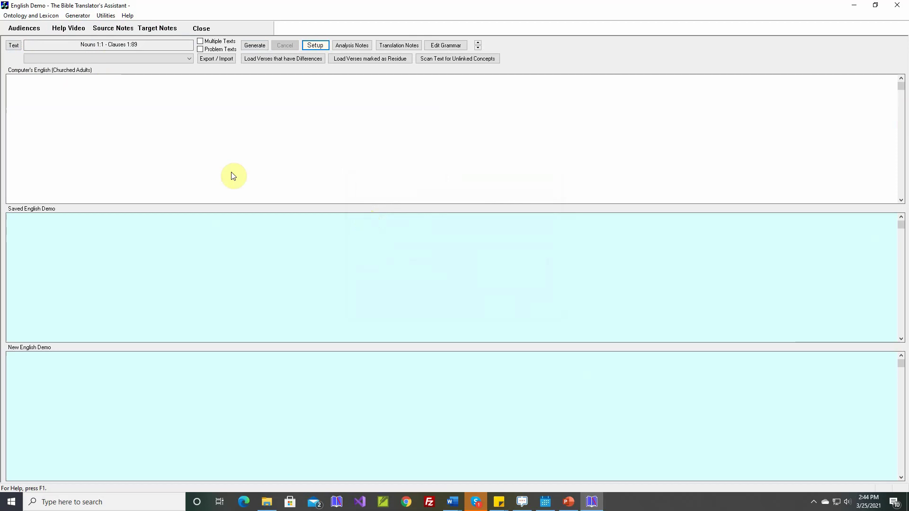